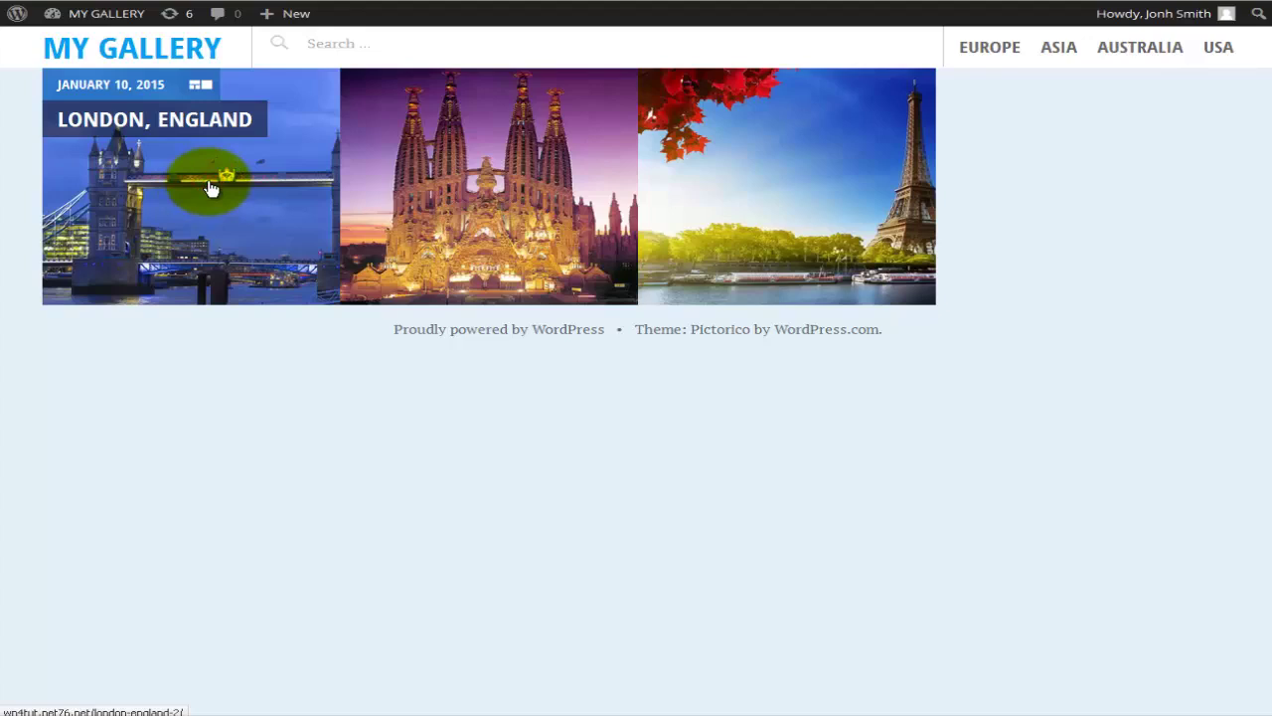
Open the London, England gallery post and enlarge its first photo in the lightbox.
click(211, 189)
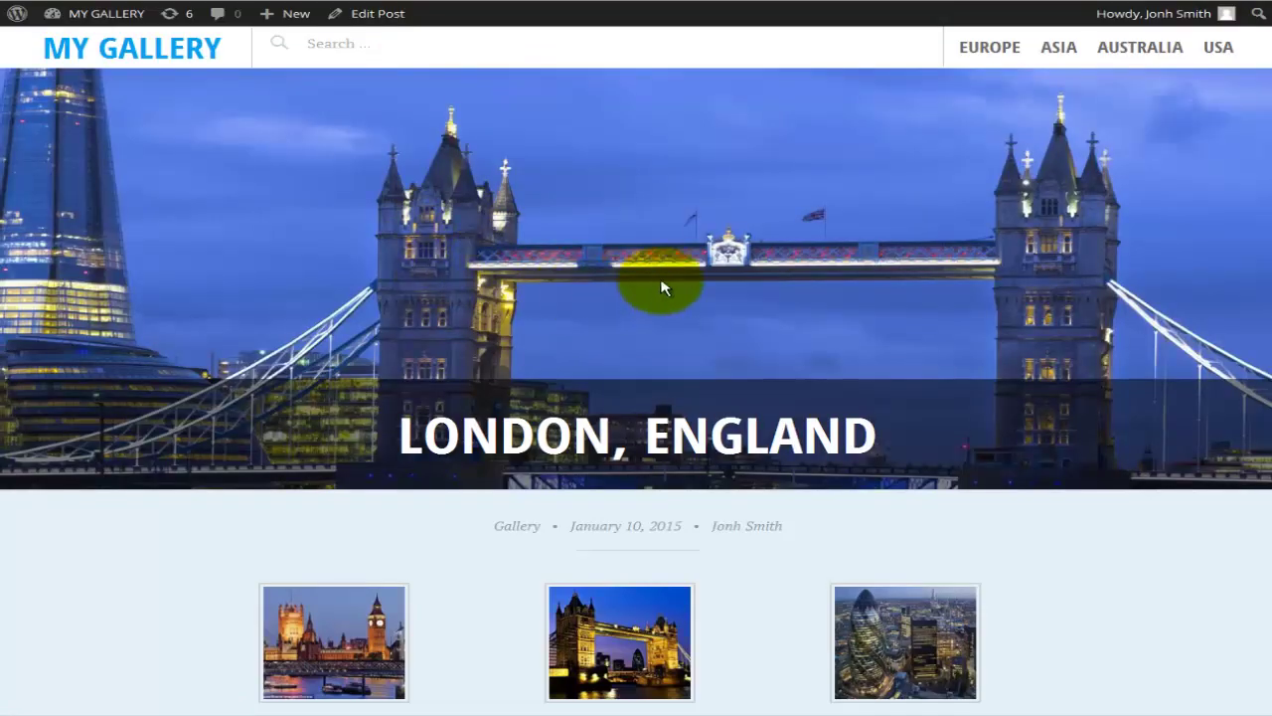
scroll(663, 286, down, 1)
scroll(663, 286, down, 5)
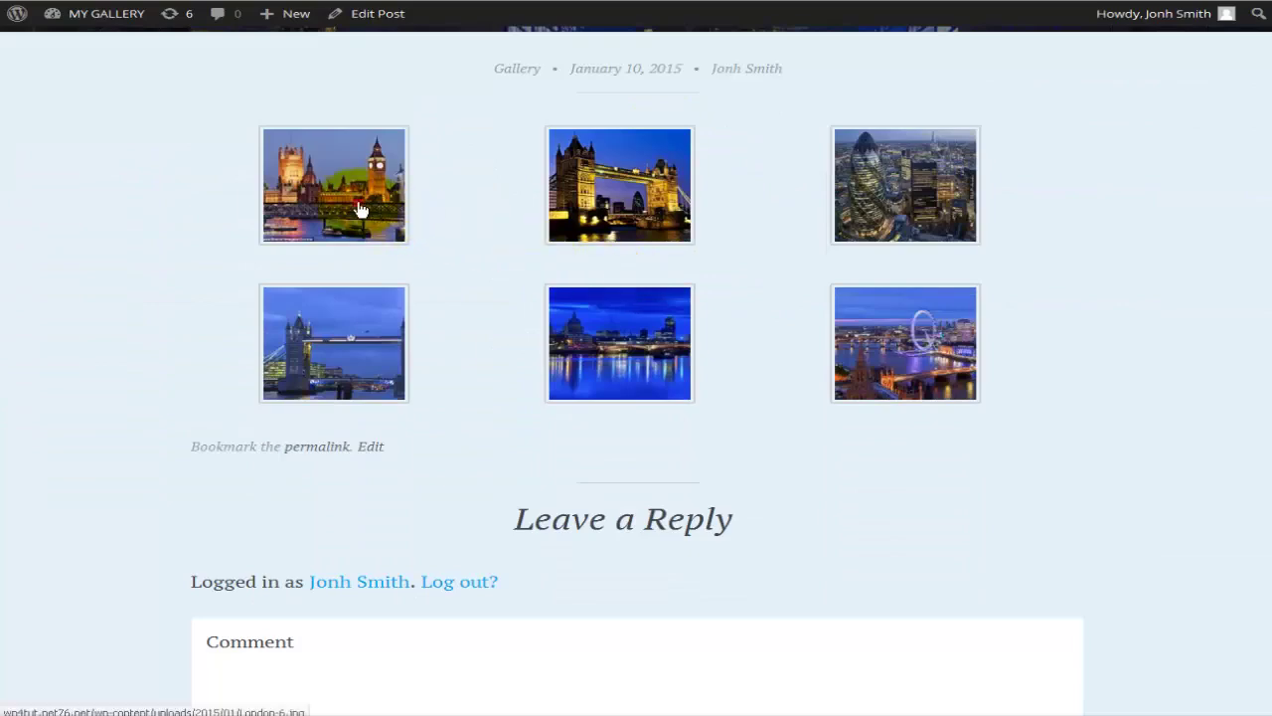
click(360, 209)
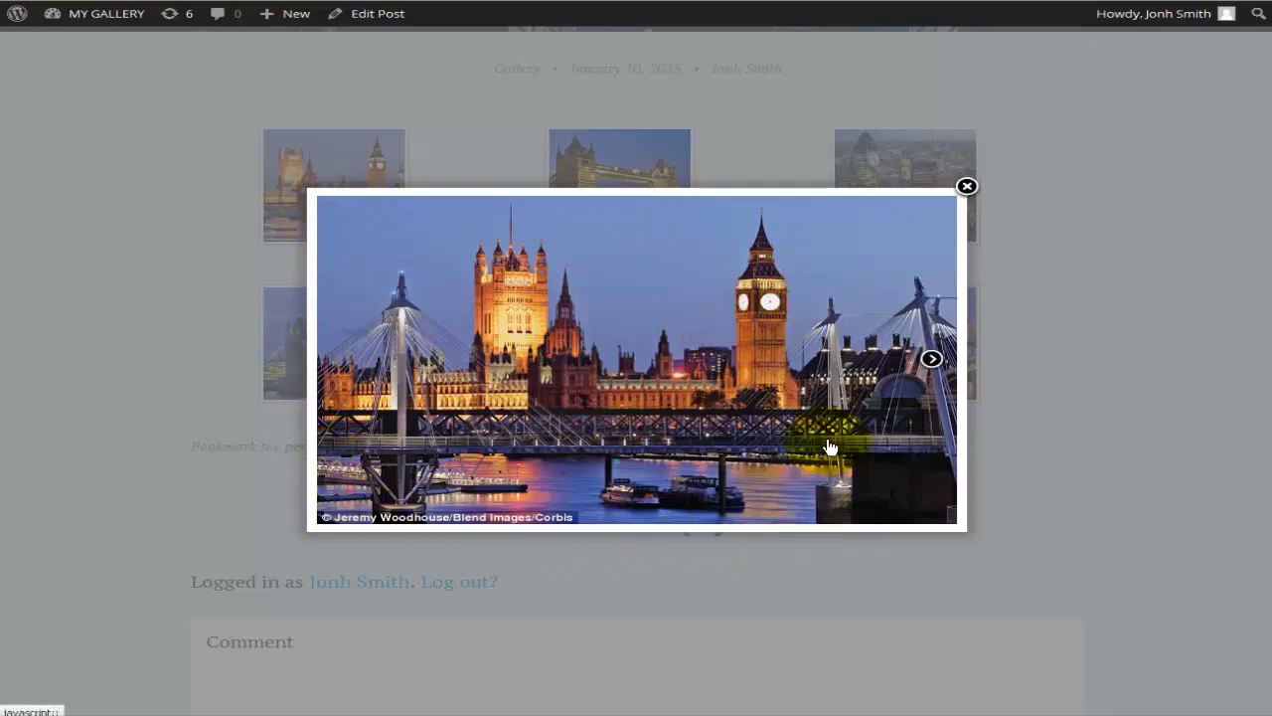
Page through three more London photos, close the lightbox, and return to the MY GALLERY front page.
click(933, 360)
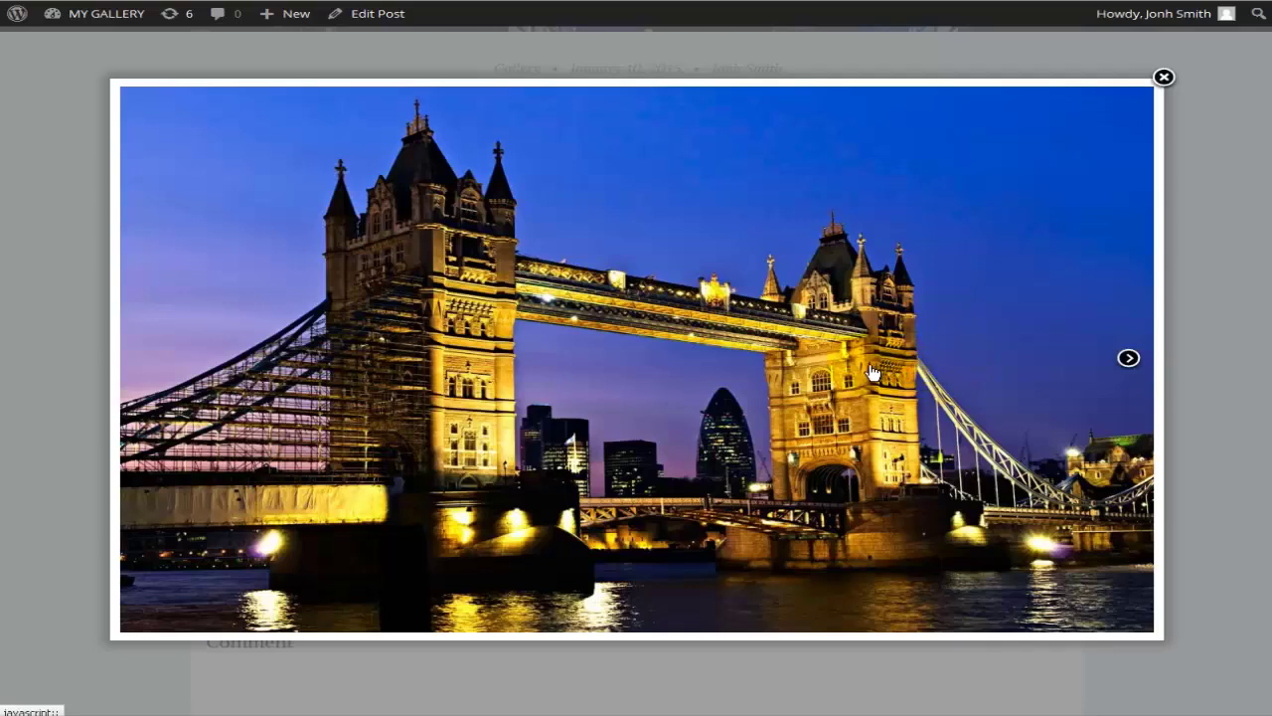
click(1129, 360)
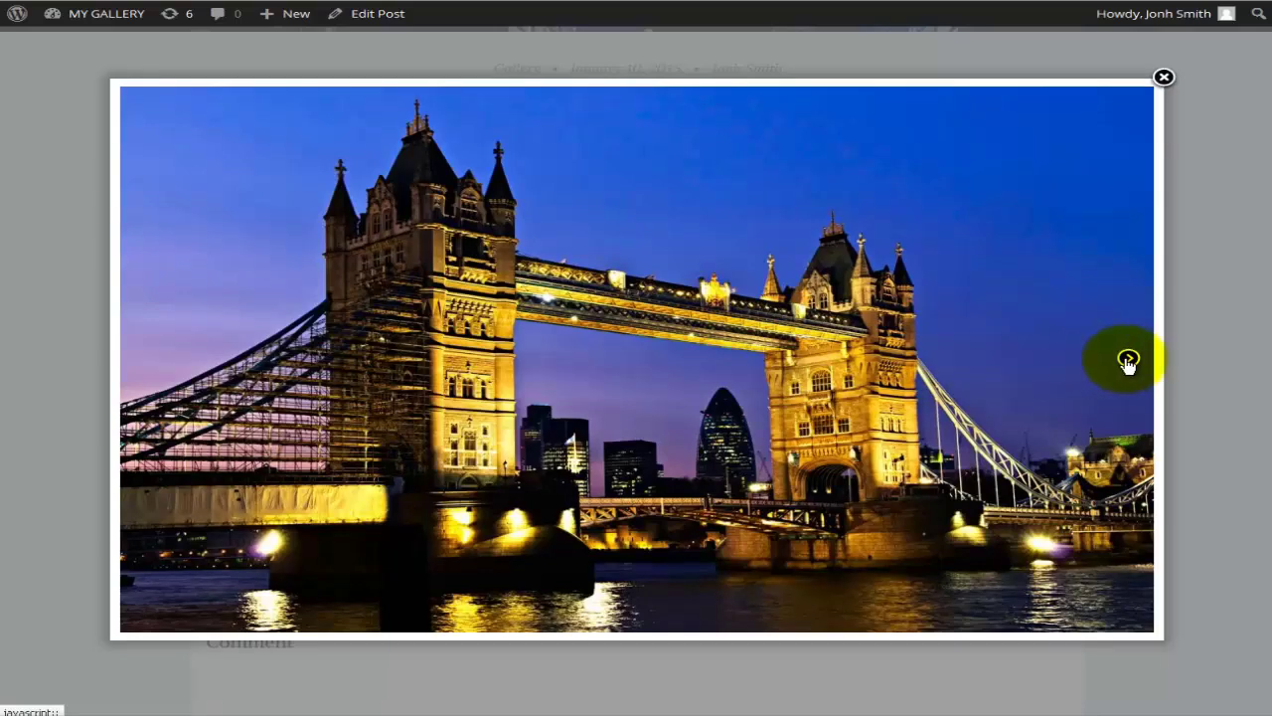
click(1129, 360)
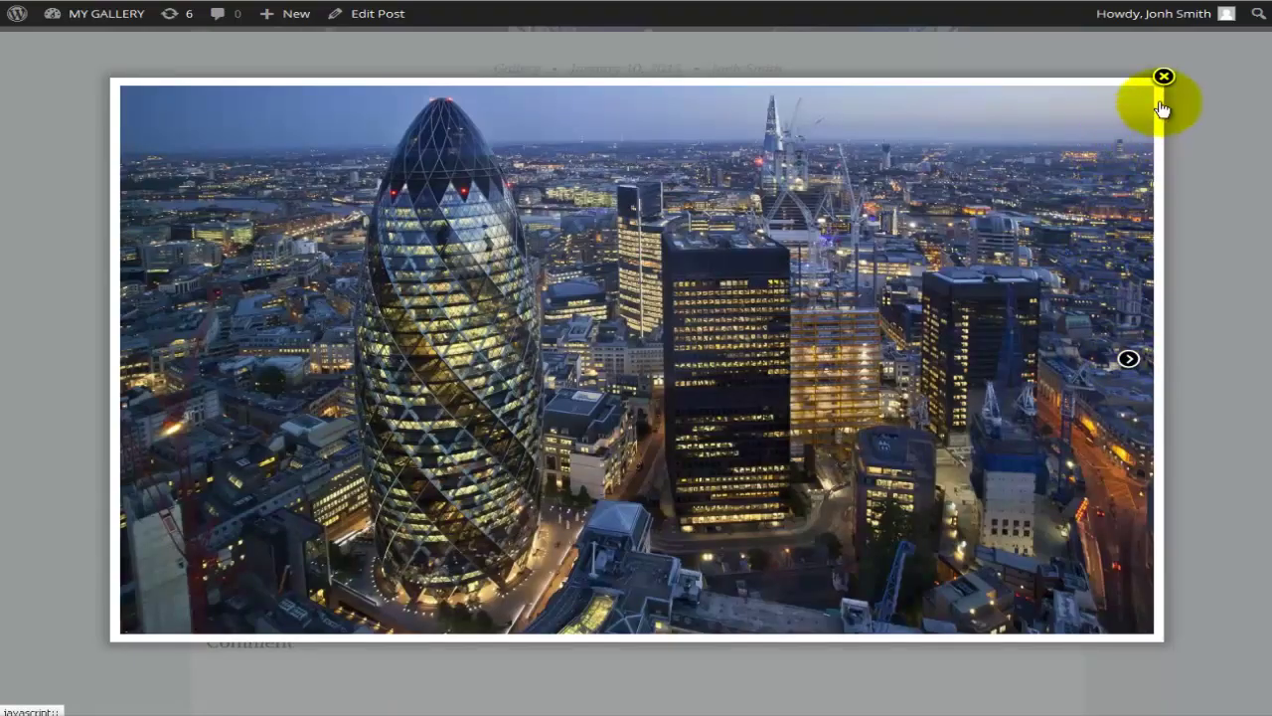
click(1163, 76)
scroll(895, 228, up, 3)
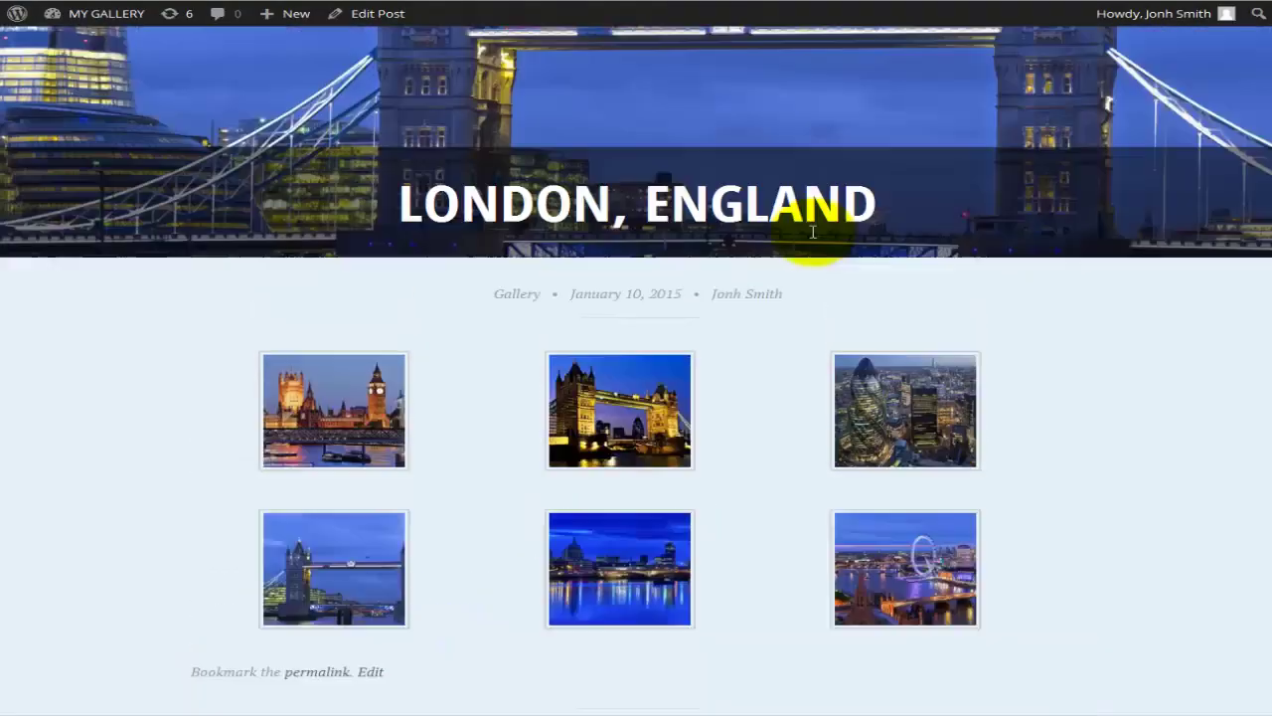
scroll(813, 231, up, 4)
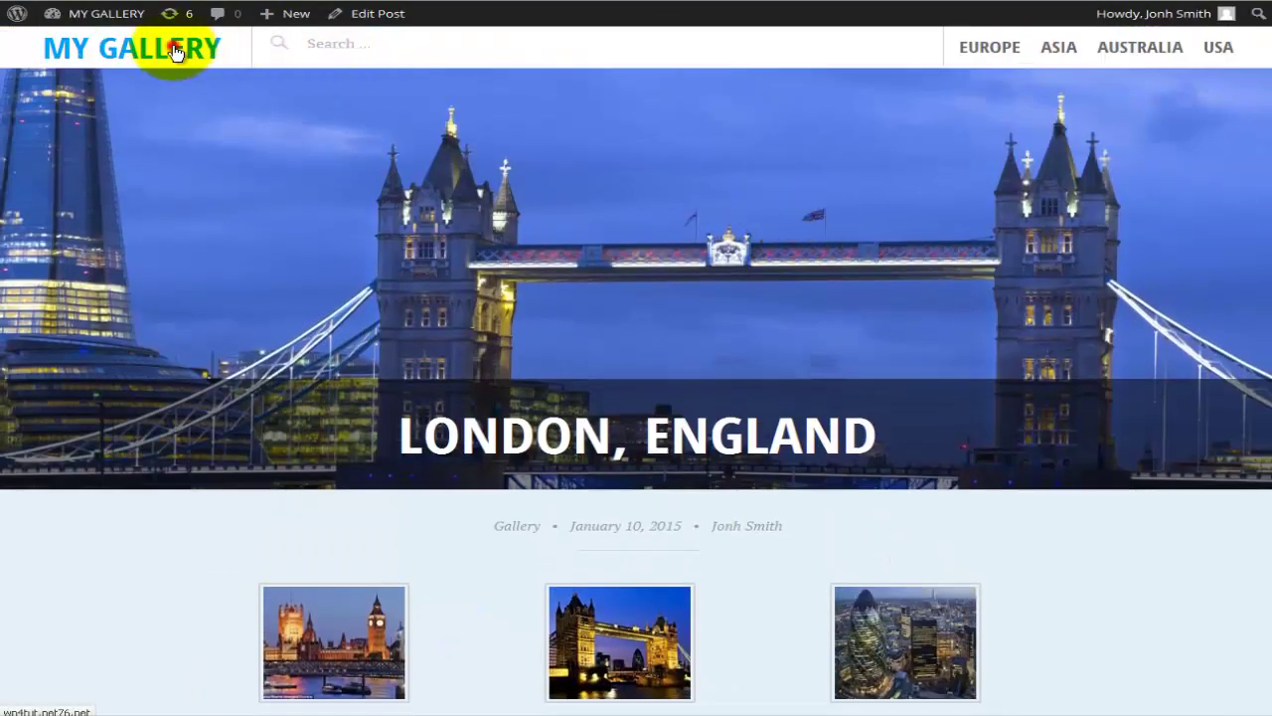
click(174, 51)
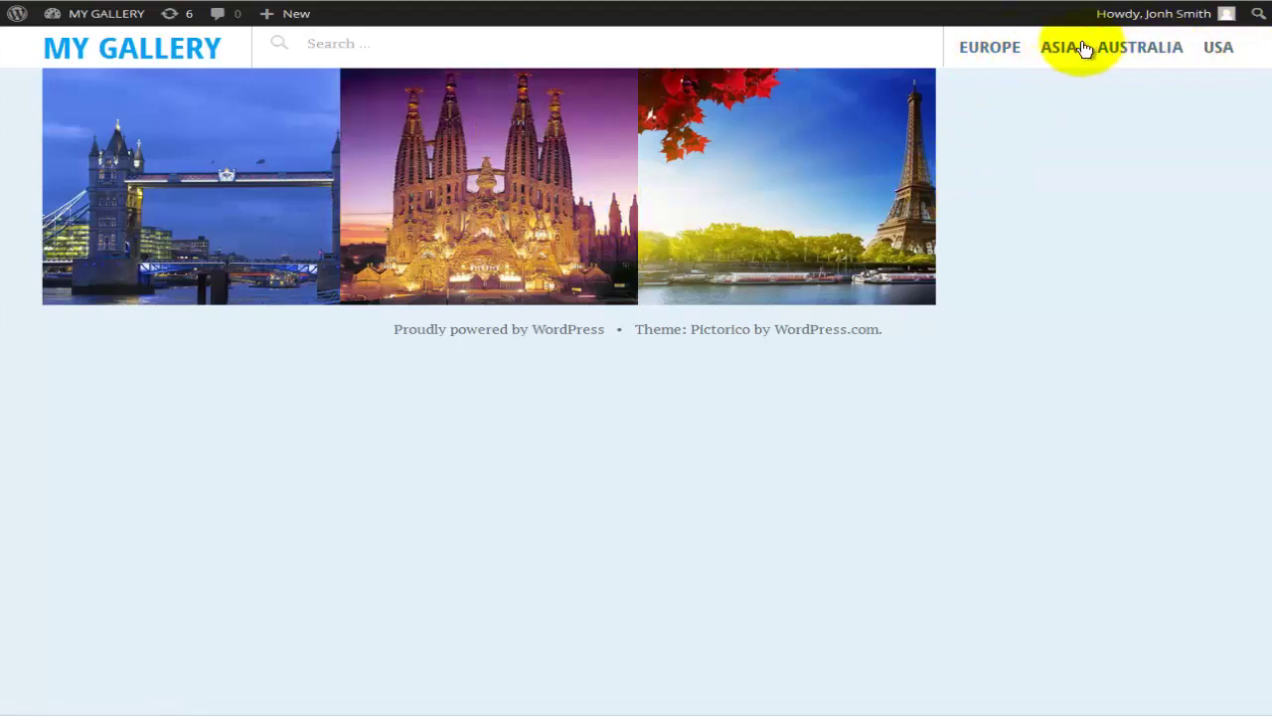
View the EUROPE category listing and the admin Dashboard, then go back to the MY GALLERY front page.
click(994, 48)
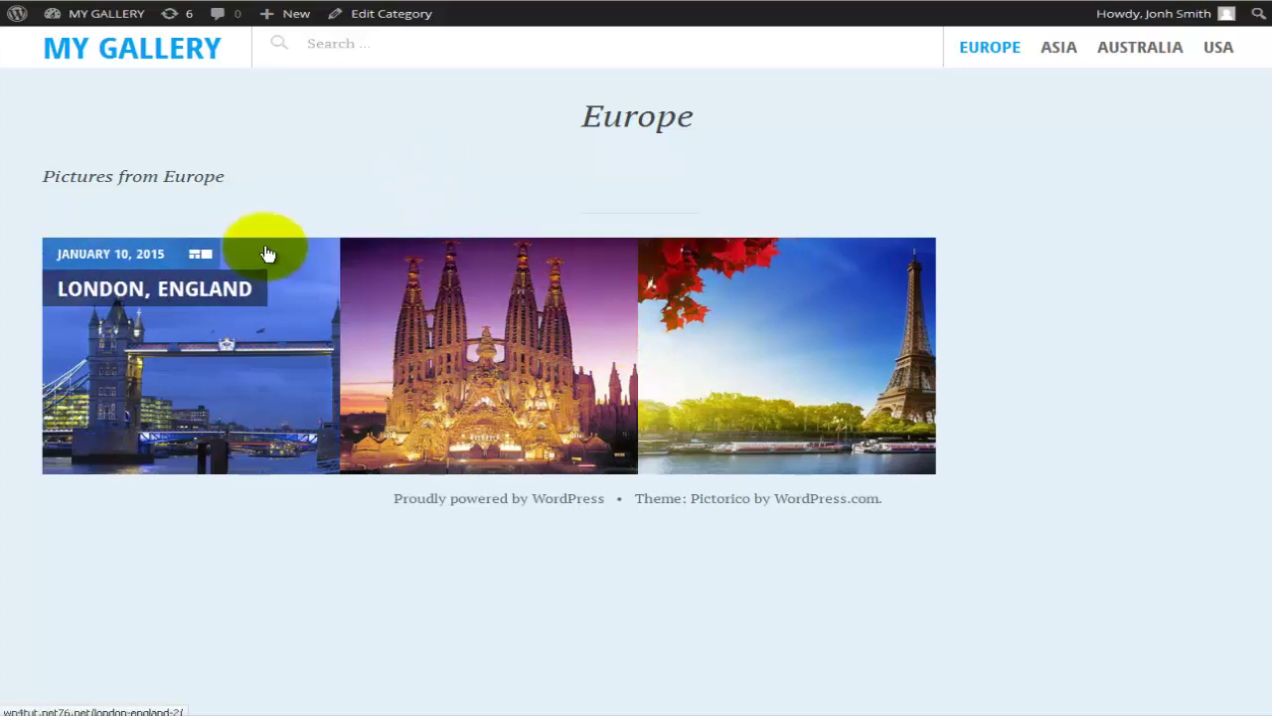
click(106, 13)
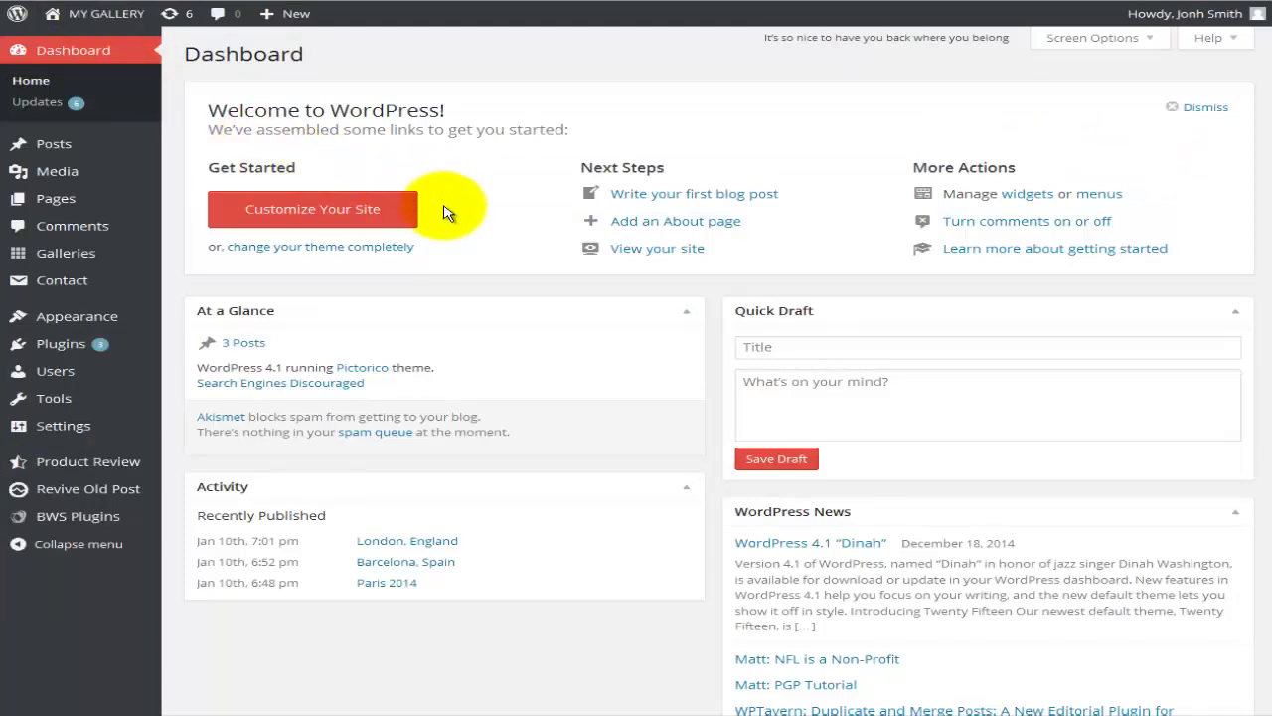
mouse_move(127, 330)
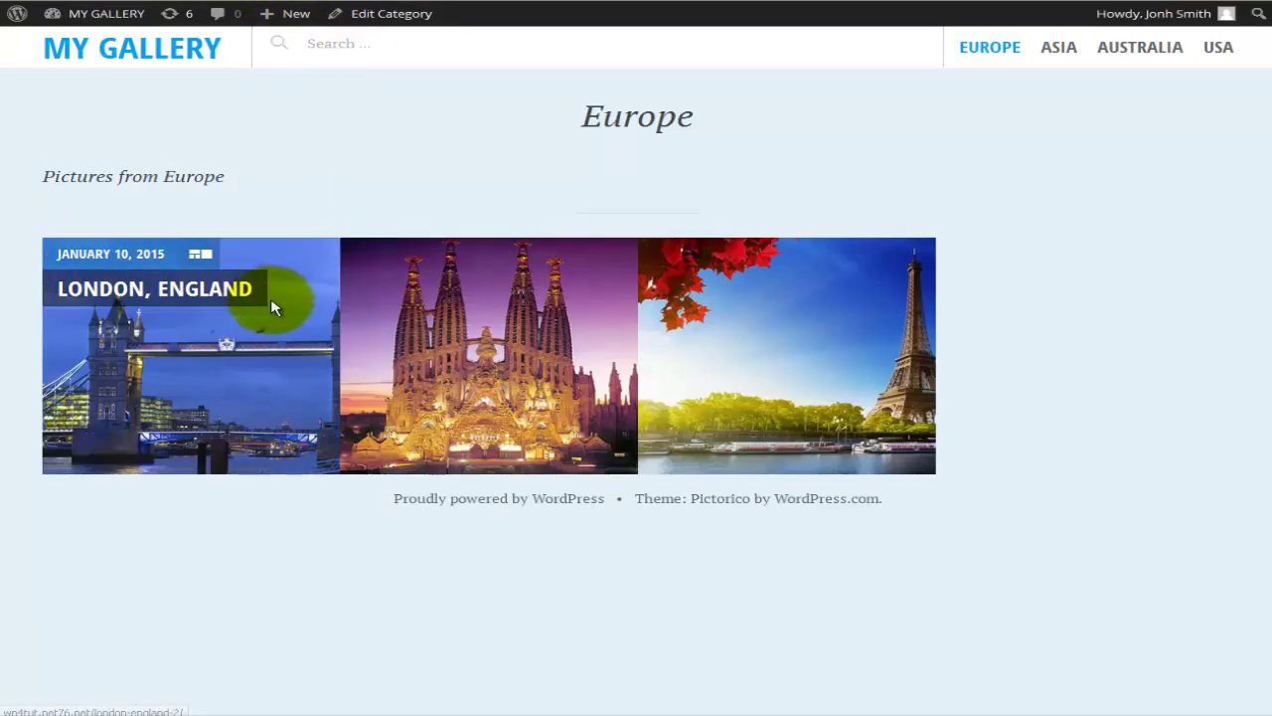
click(119, 52)
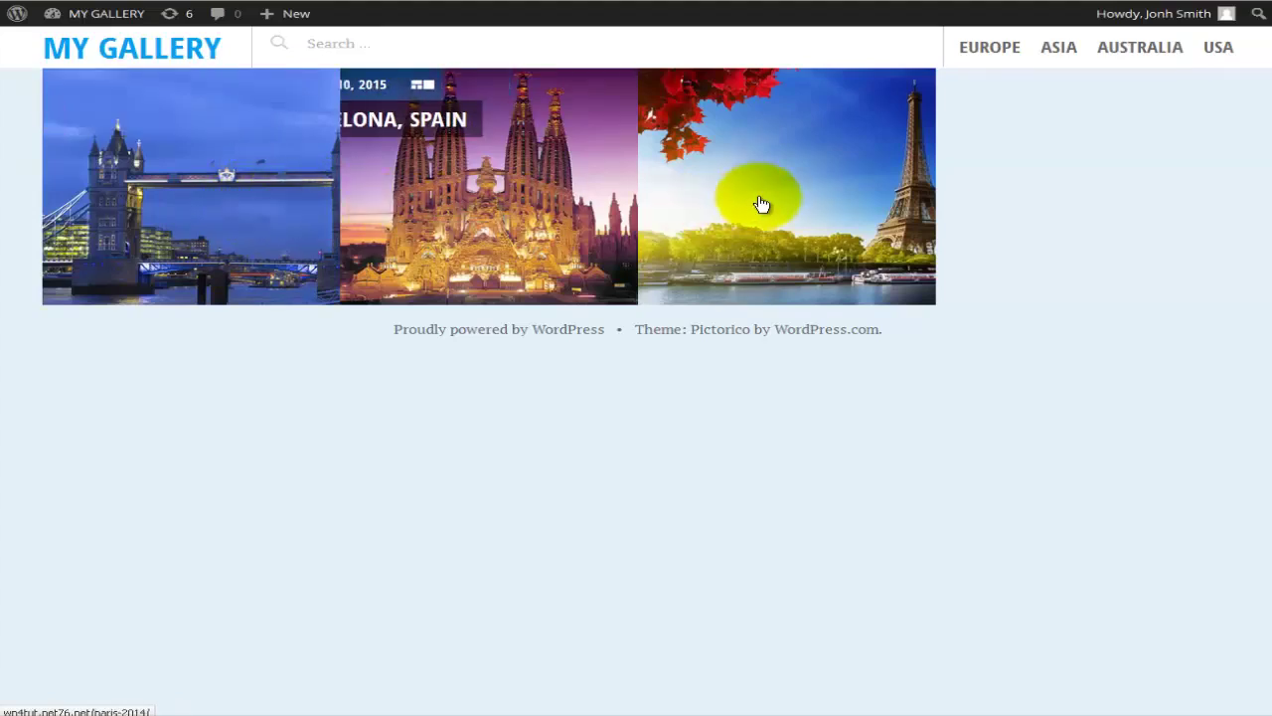
Revisit the London, England post and place the cursor in its comment box.
click(284, 174)
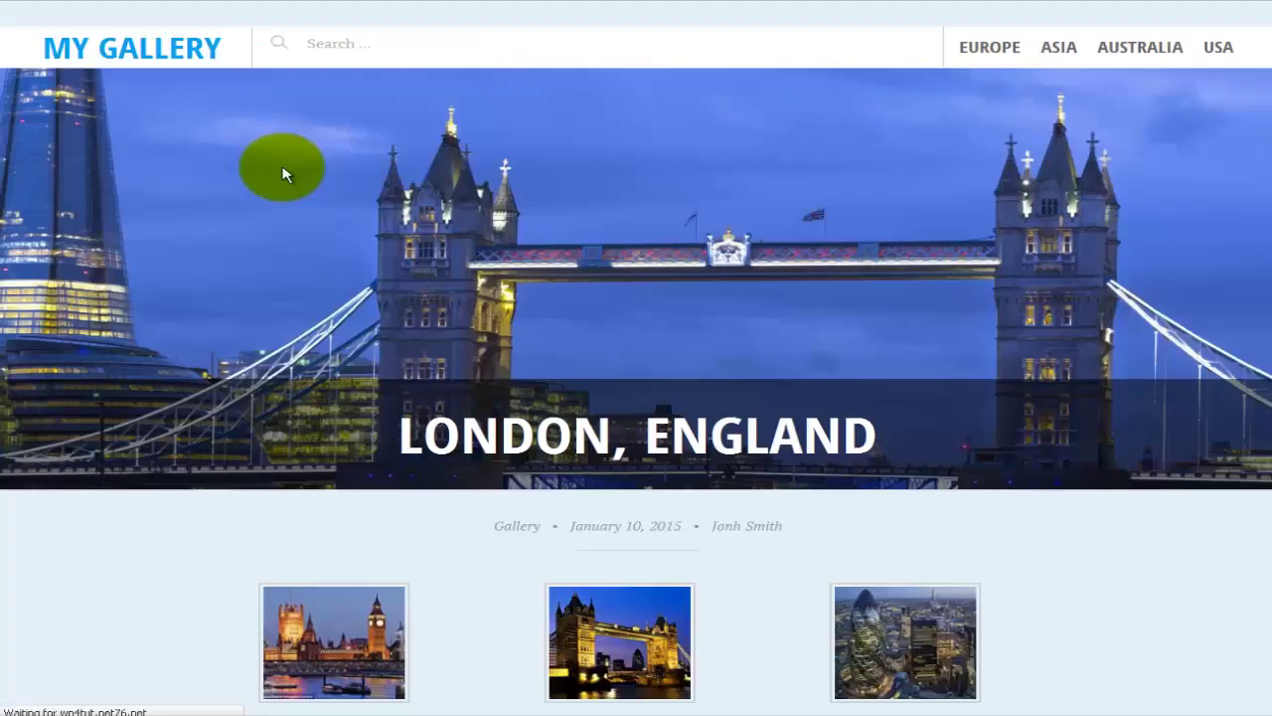
scroll(284, 175, down, 3)
scroll(284, 175, down, 4)
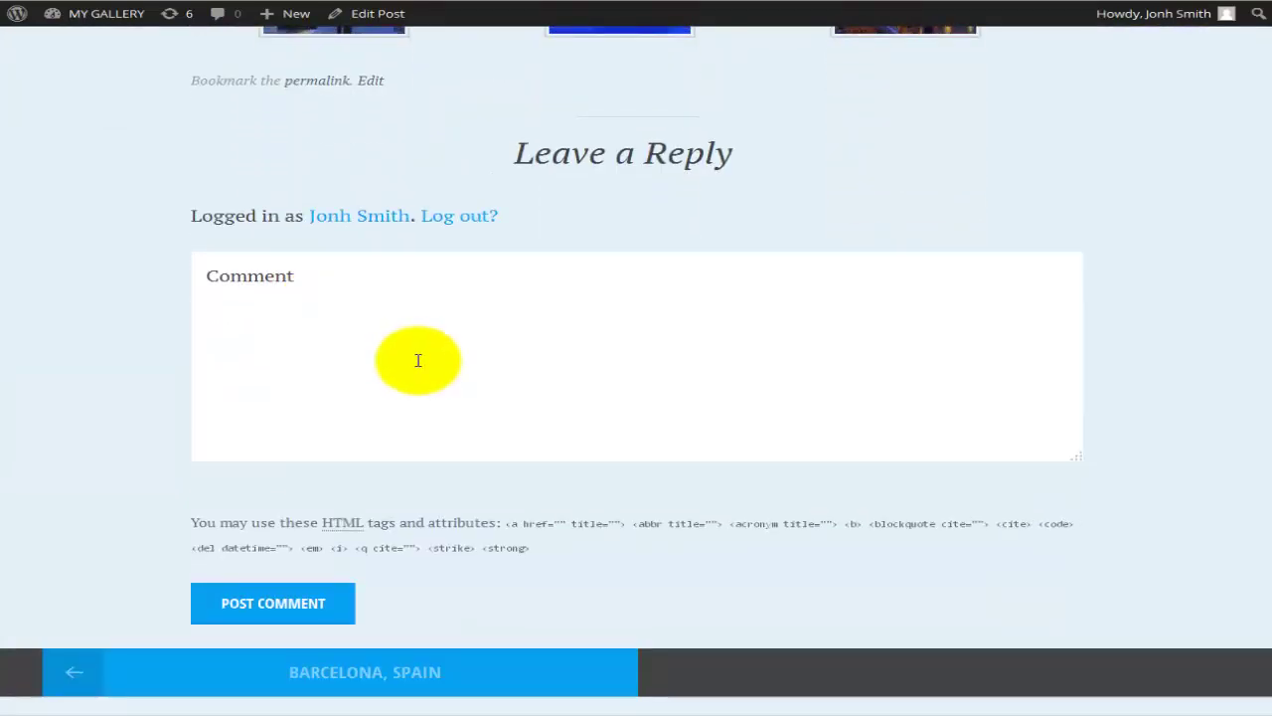
click(418, 359)
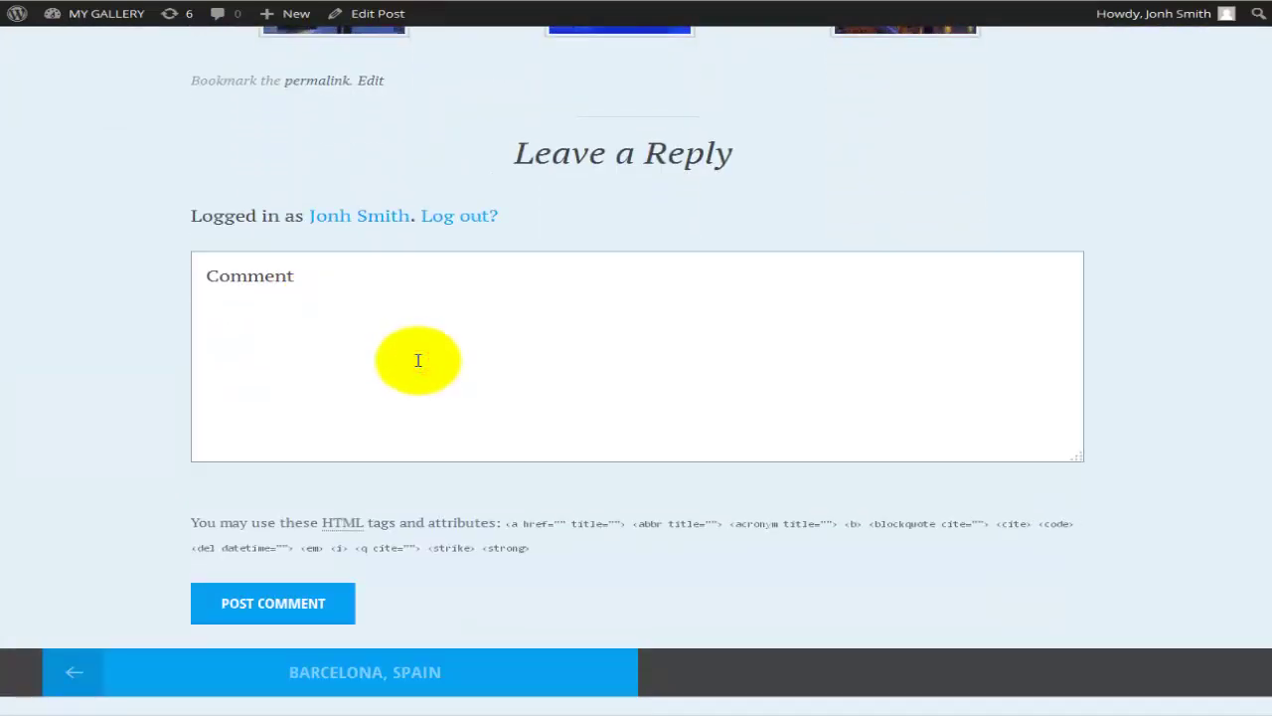
scroll(418, 360, up, 4)
scroll(417, 367, up, 1)
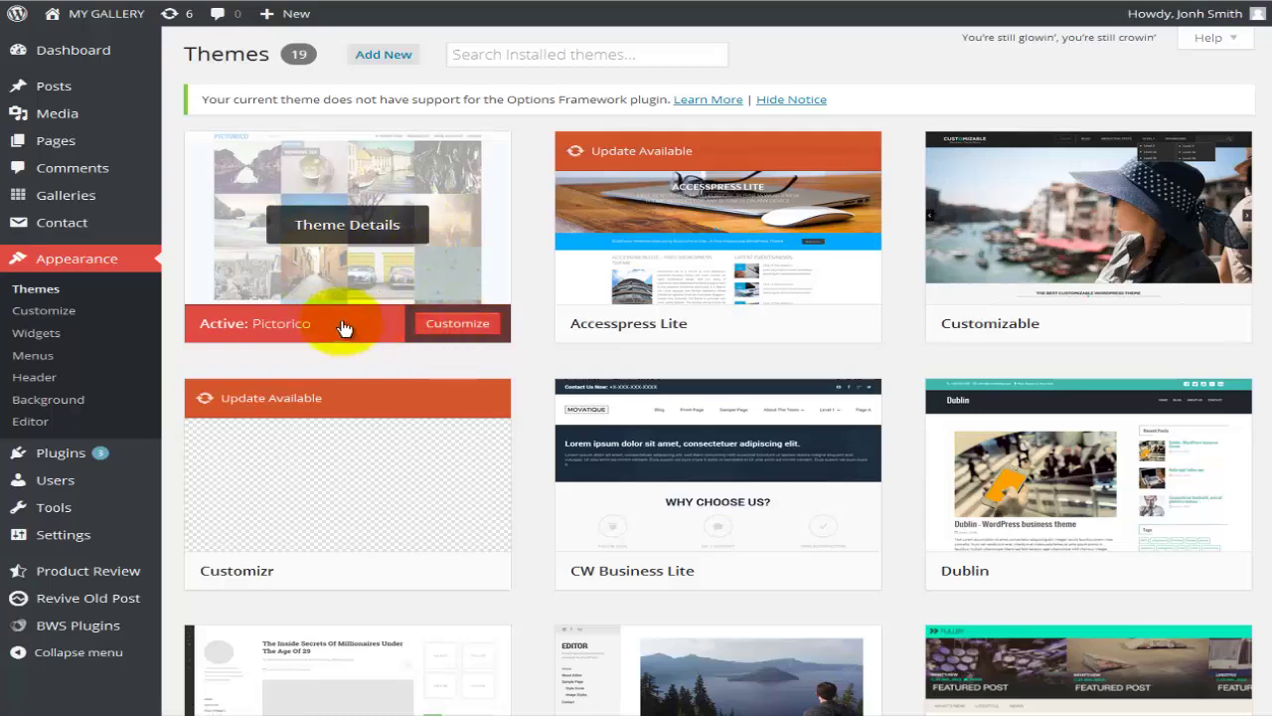
View the Pictorico theme details, then go to the Widgets screen with Footer Sidebars 1–4.
click(318, 270)
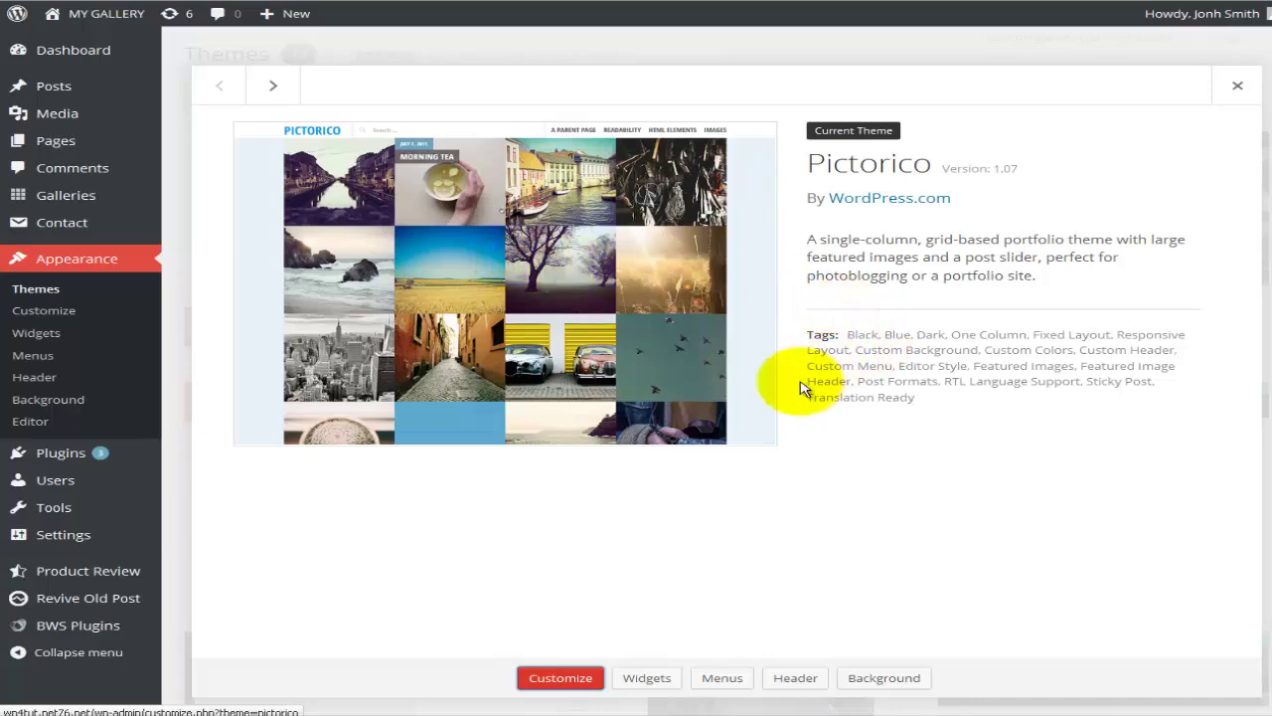
click(647, 676)
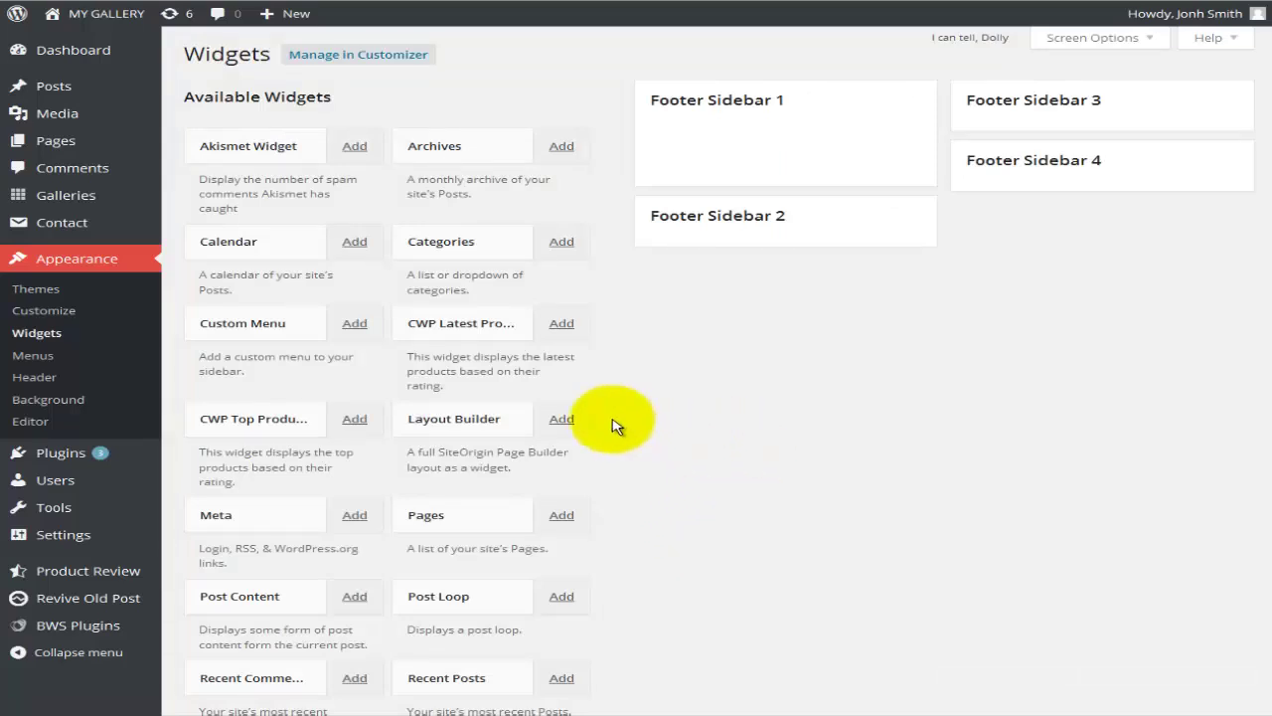
mouse_move(62, 452)
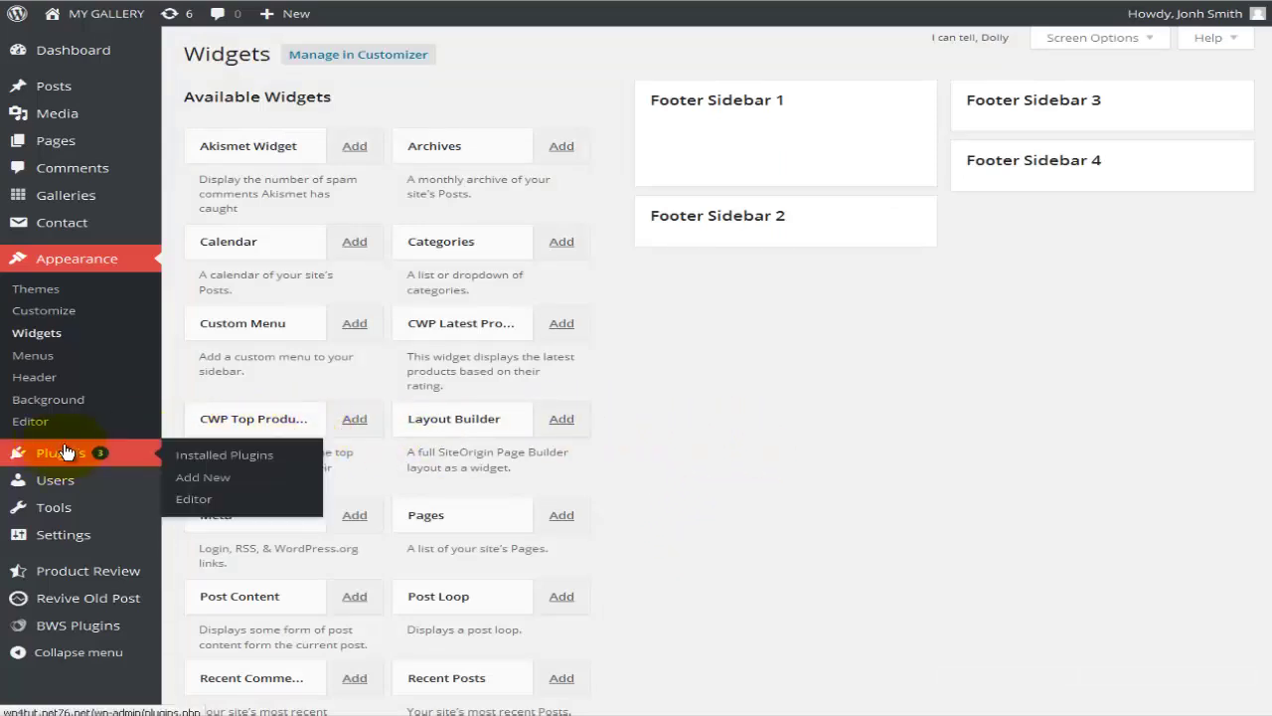
Review the 17 installed plugins, including active Simplest Gallery 3.5, then go to Add New.
click(225, 454)
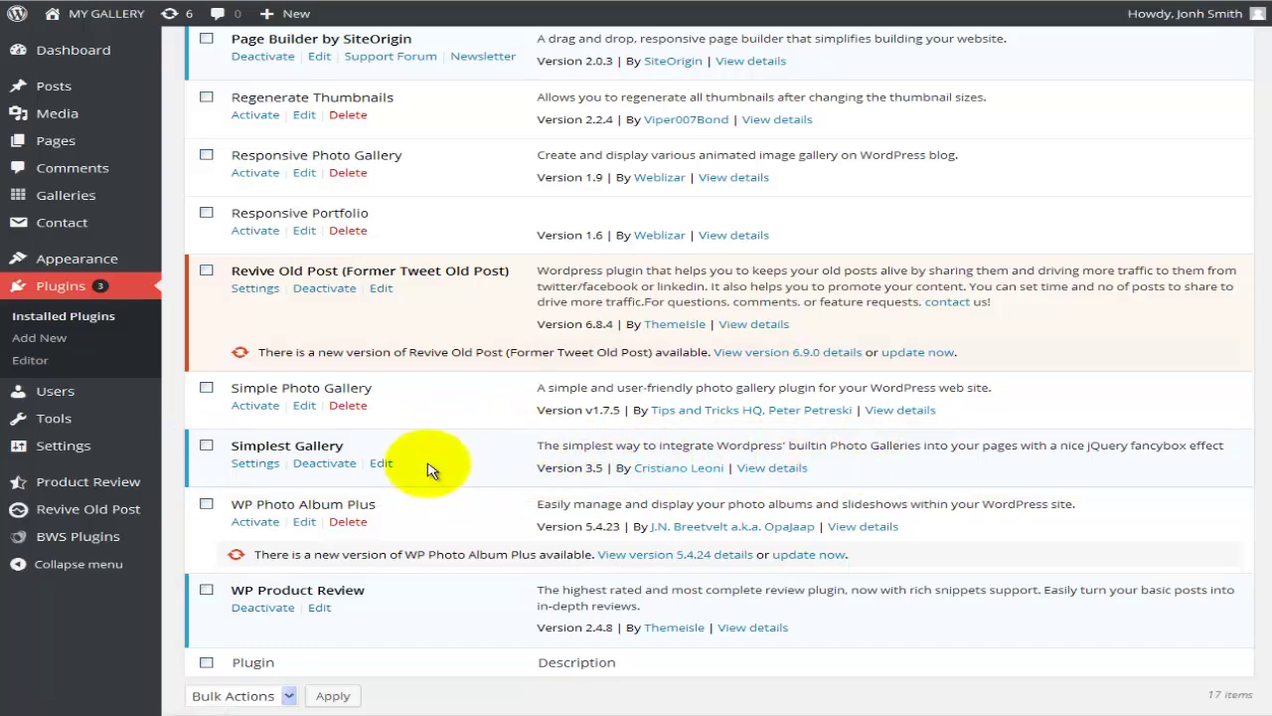
scroll(428, 470, up, 10)
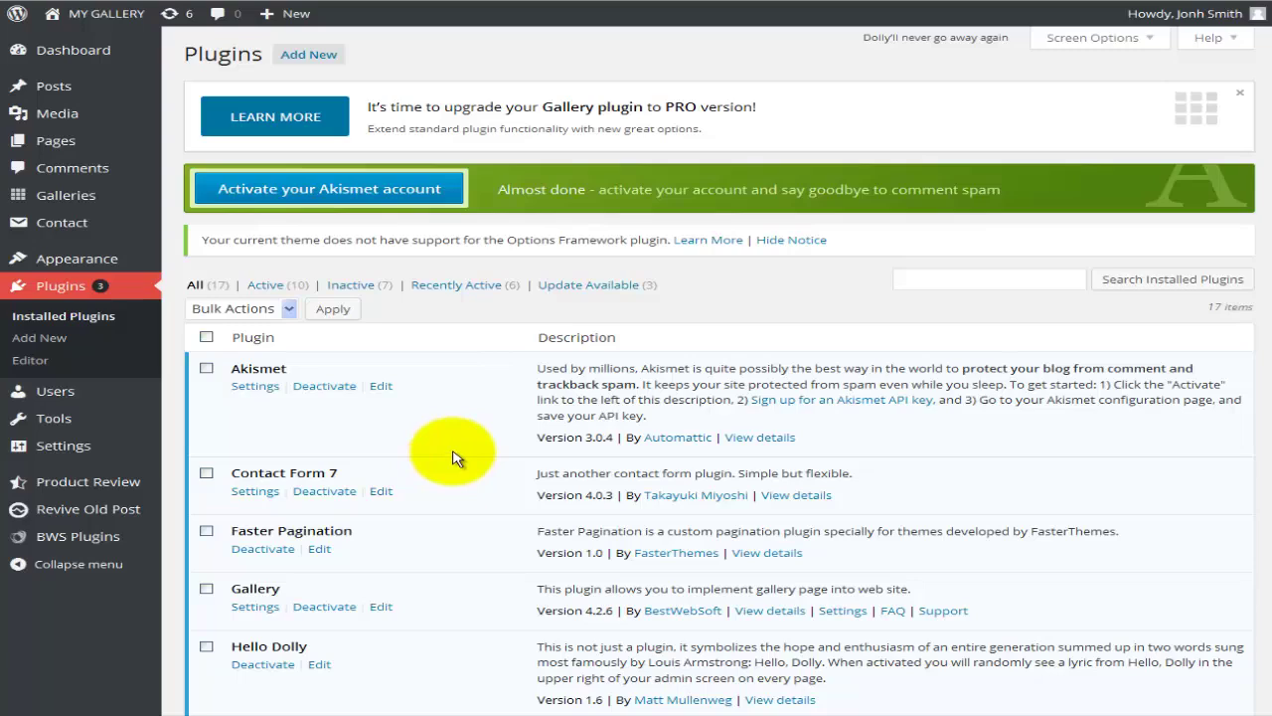
click(303, 54)
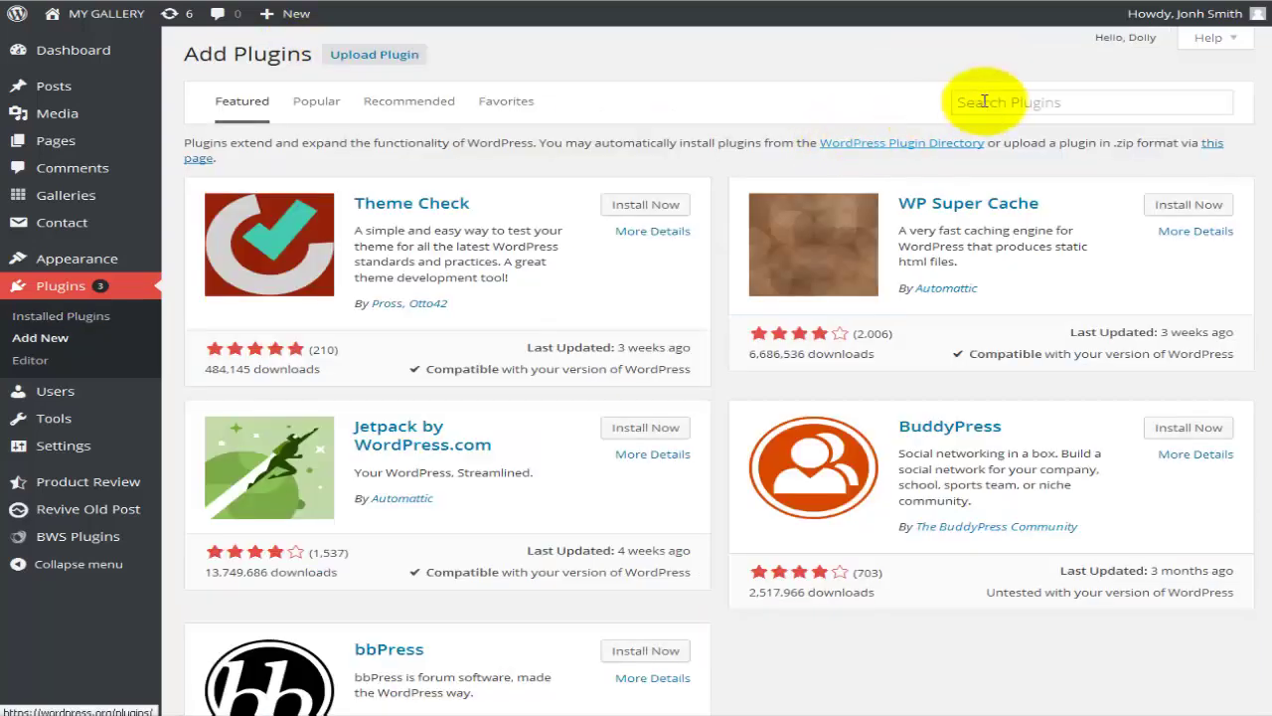
Search the plugin directory for 'Simplest Gallery Plugin' and view its details, showing version 3.5 installed.
click(986, 101)
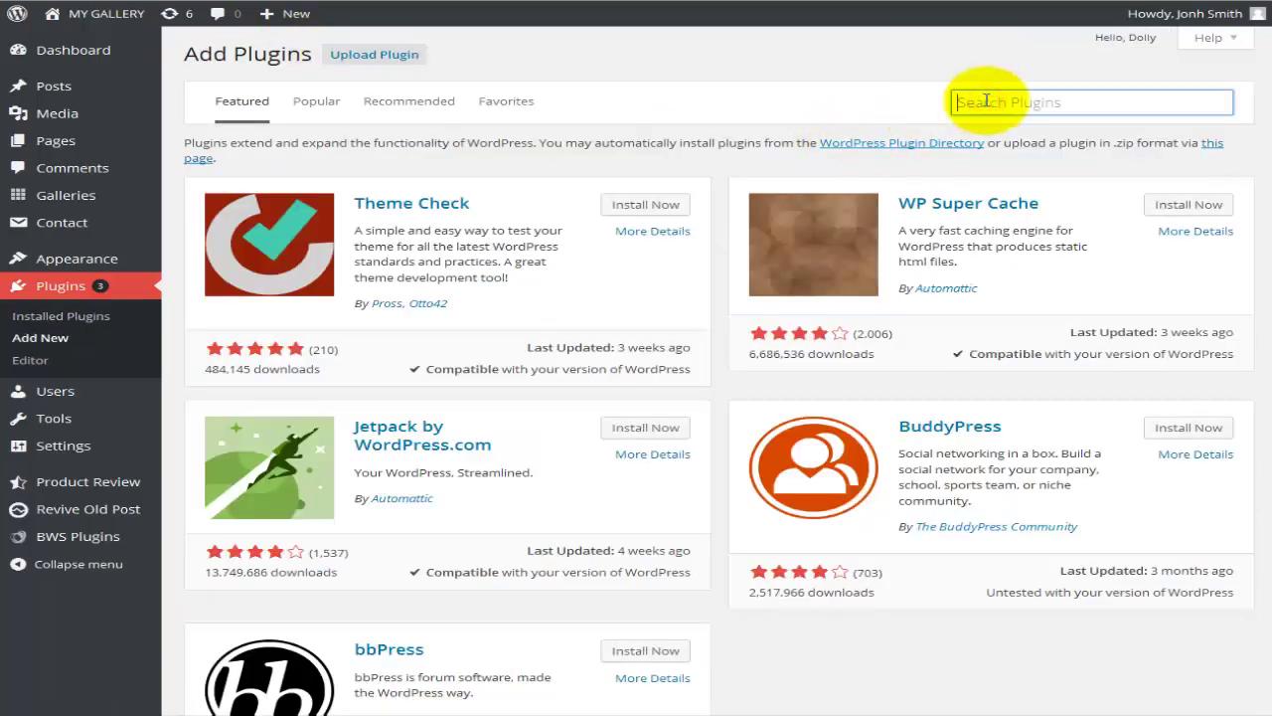
text(Simplest Gallery Plugin)
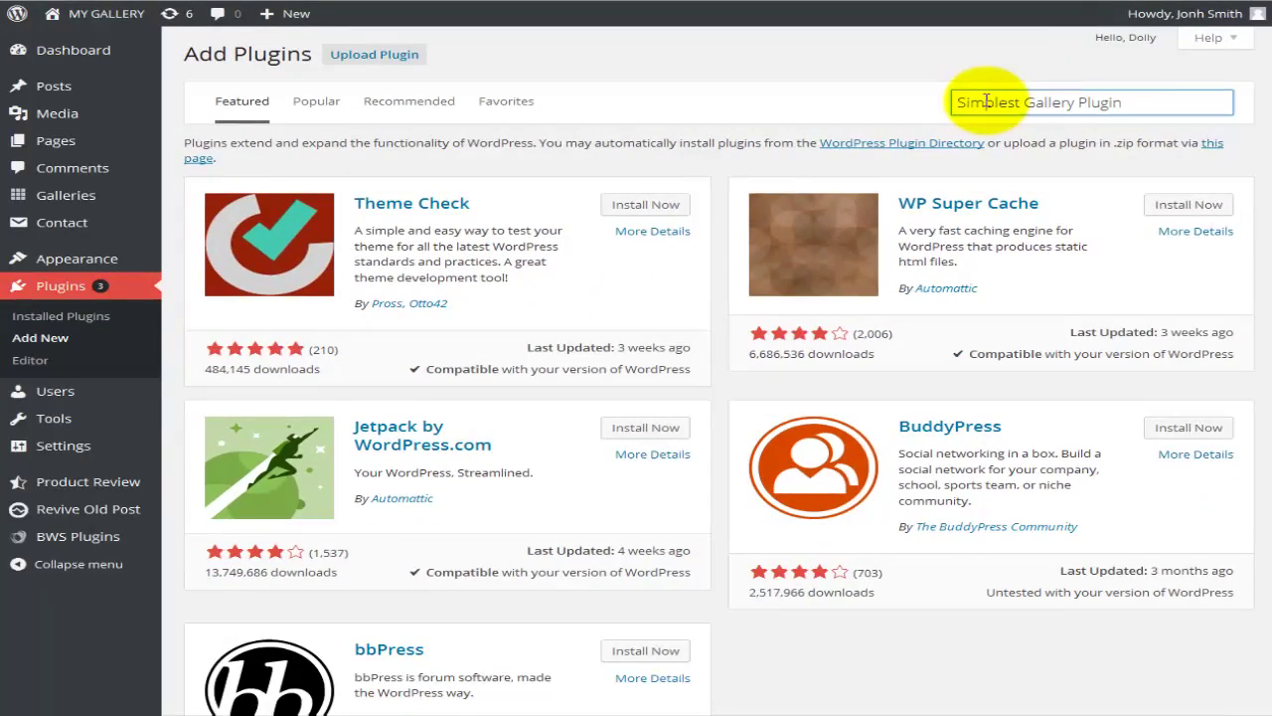
key(Return)
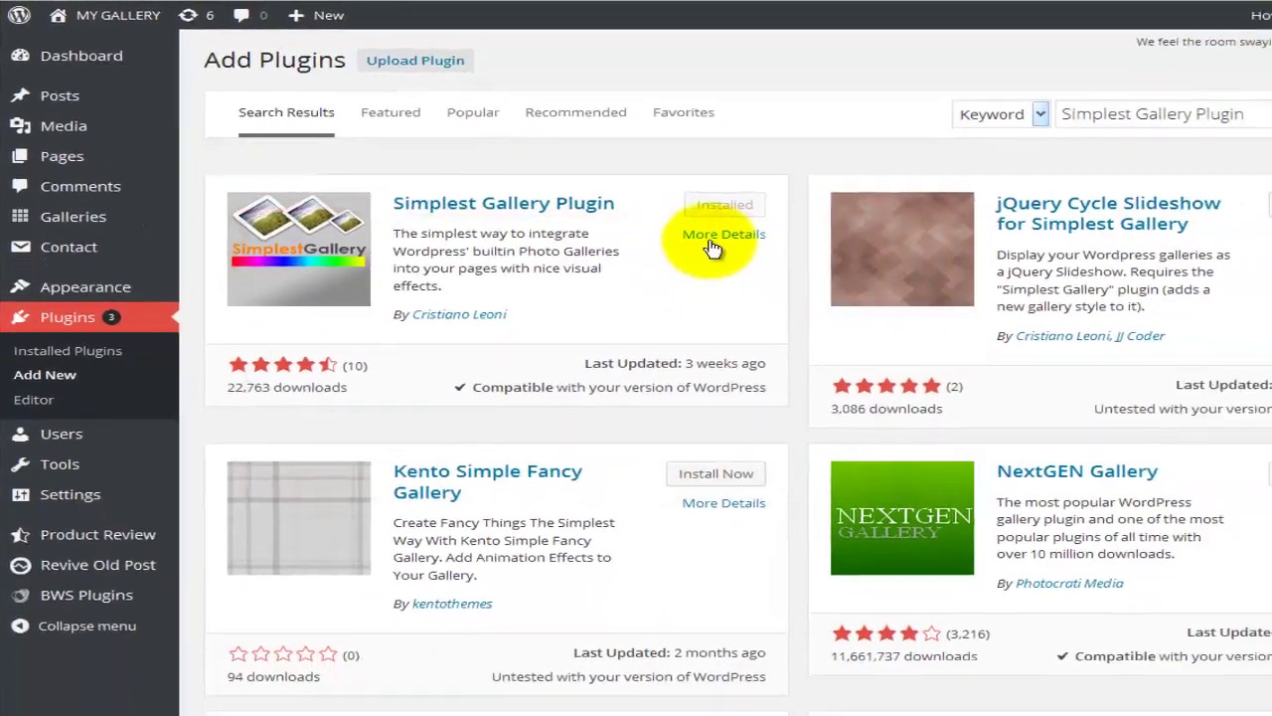
click(915, 301)
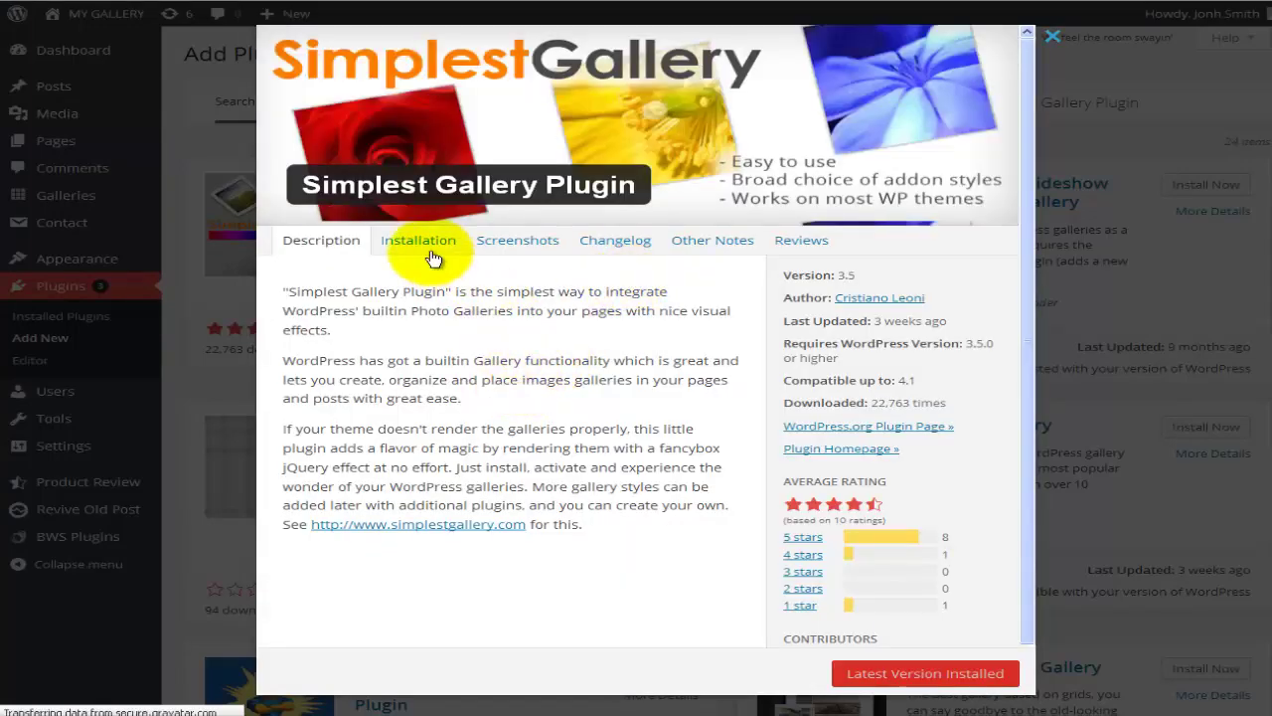
Browse the Simplest Gallery plugin's Installation and Screenshots tabs, then close the details window.
click(428, 245)
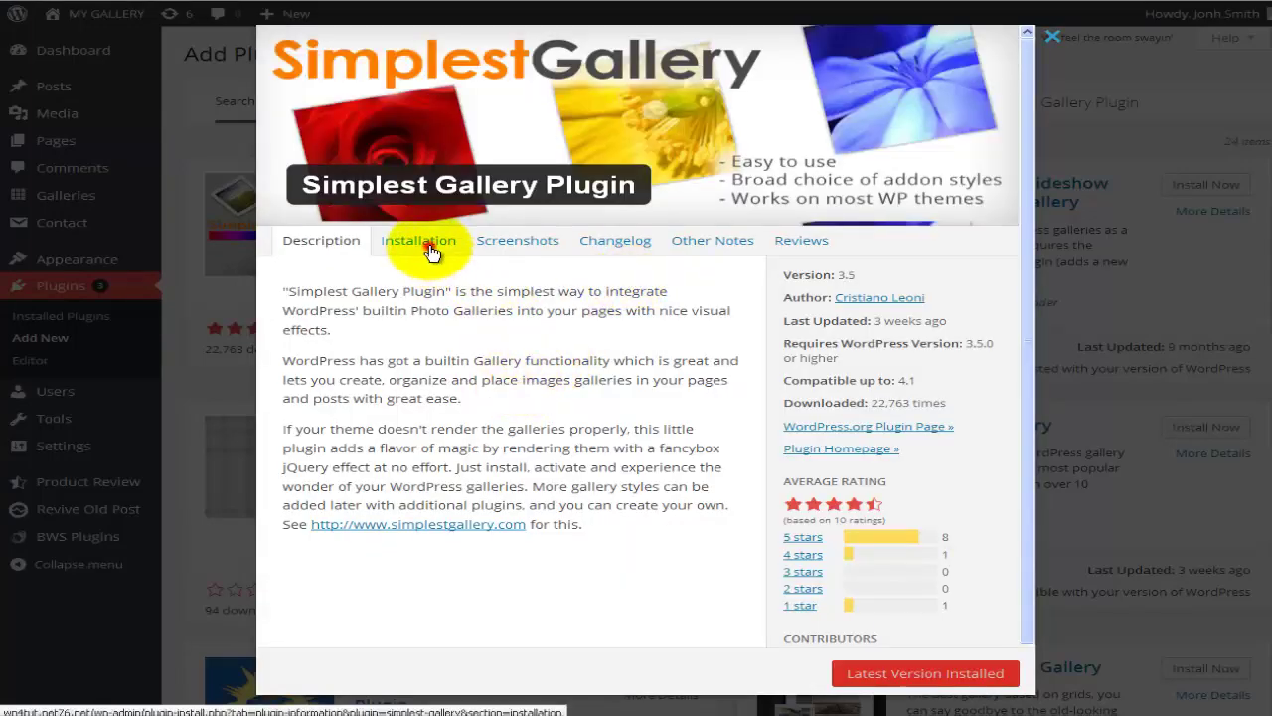
click(518, 241)
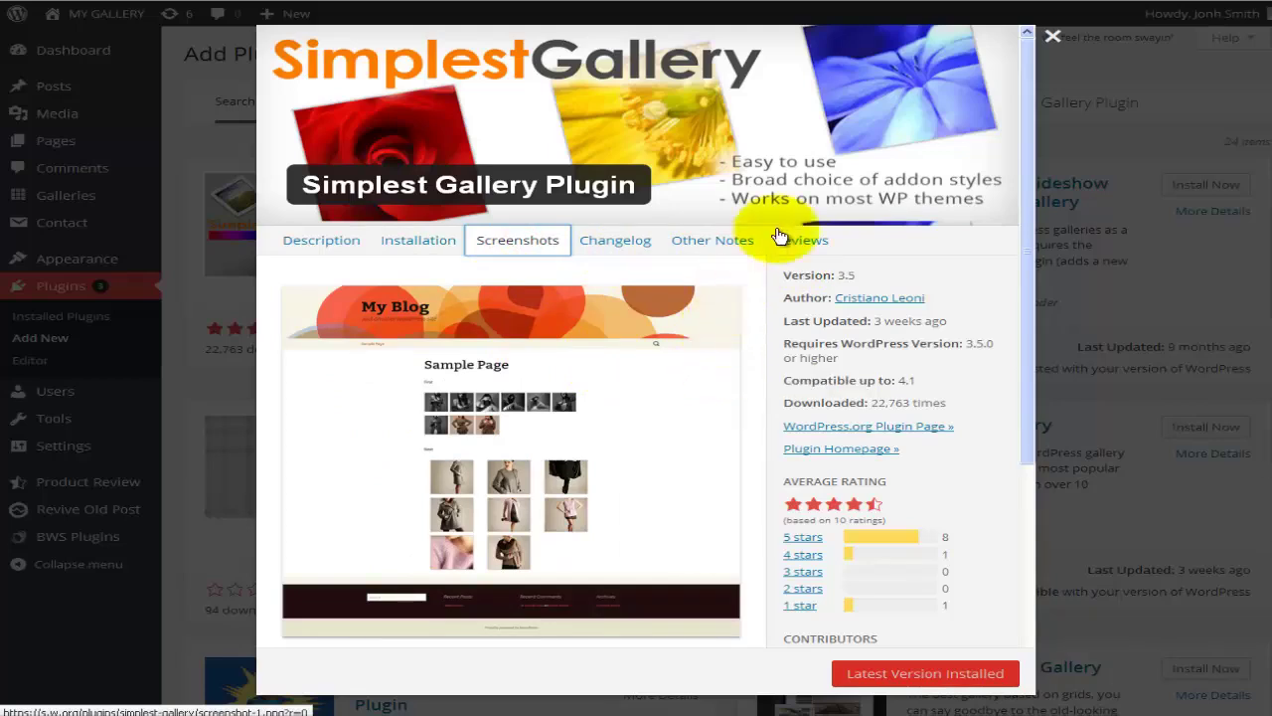
click(1052, 37)
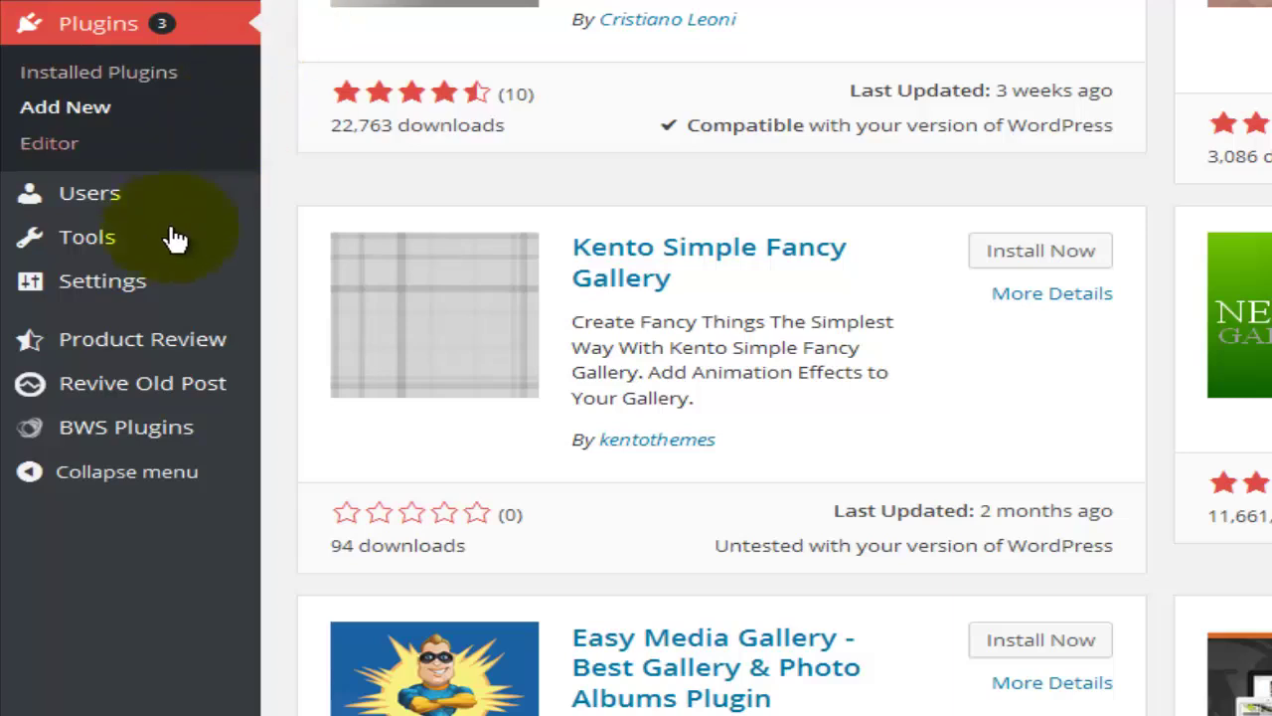
Keep gallery style 'FancyBox without labels' and jQuery 'Use Gallery Specific jQuery', then save the settings.
mouse_move(176, 293)
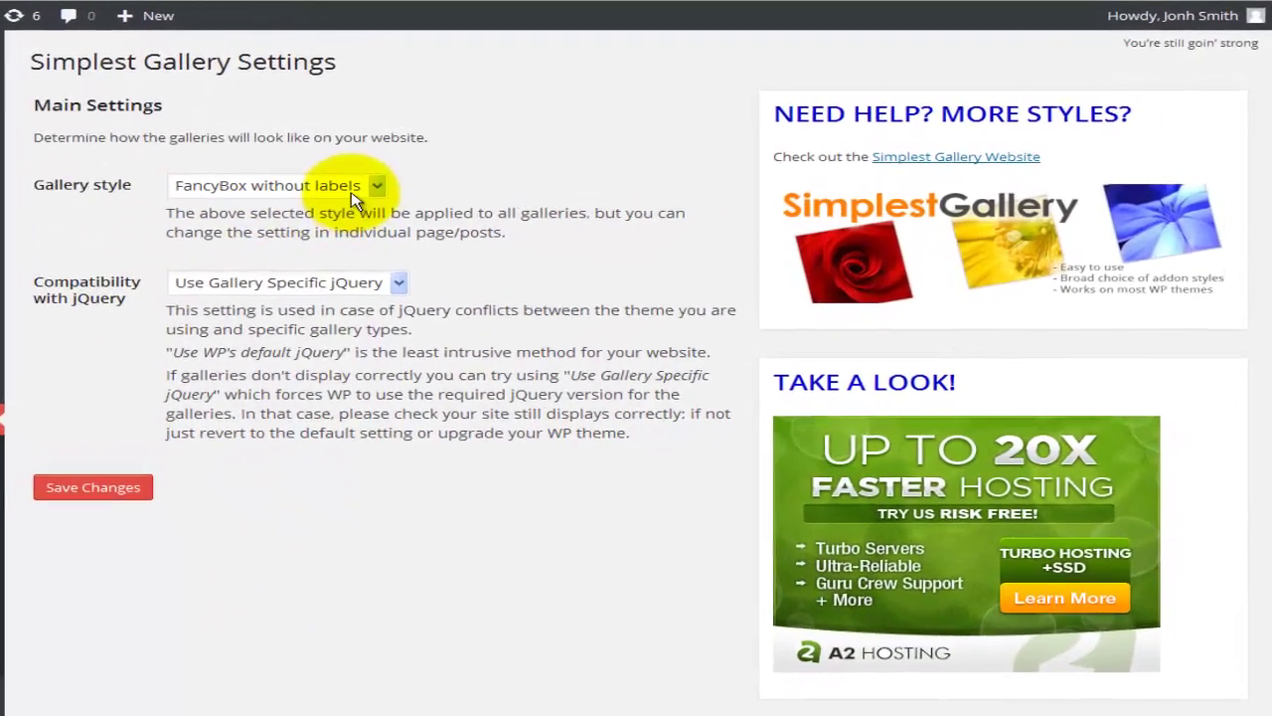
click(407, 175)
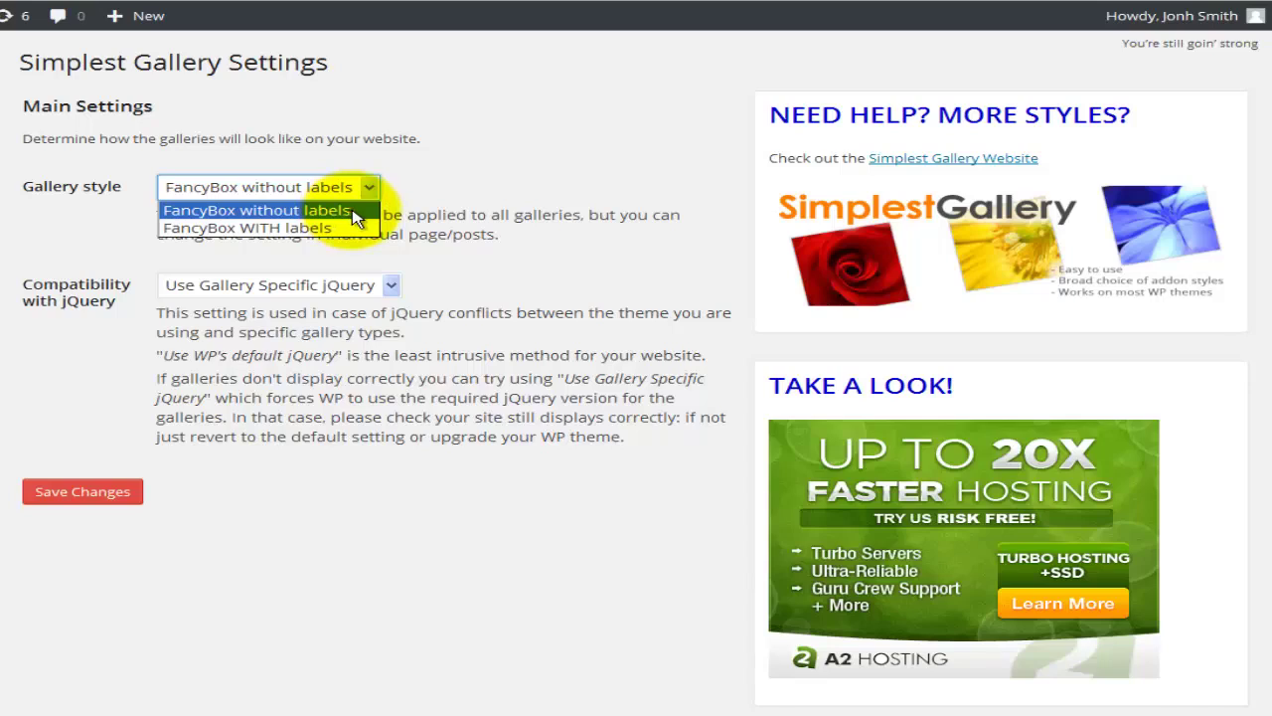
click(490, 260)
click(391, 284)
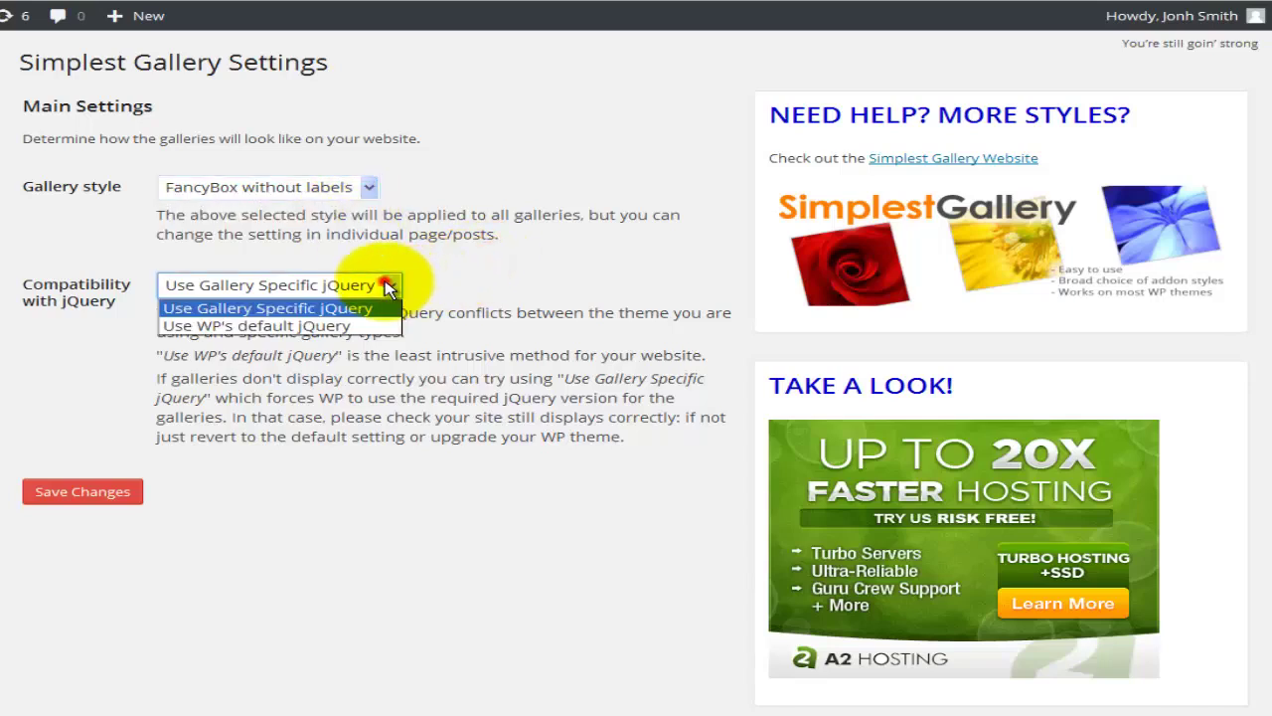
click(506, 283)
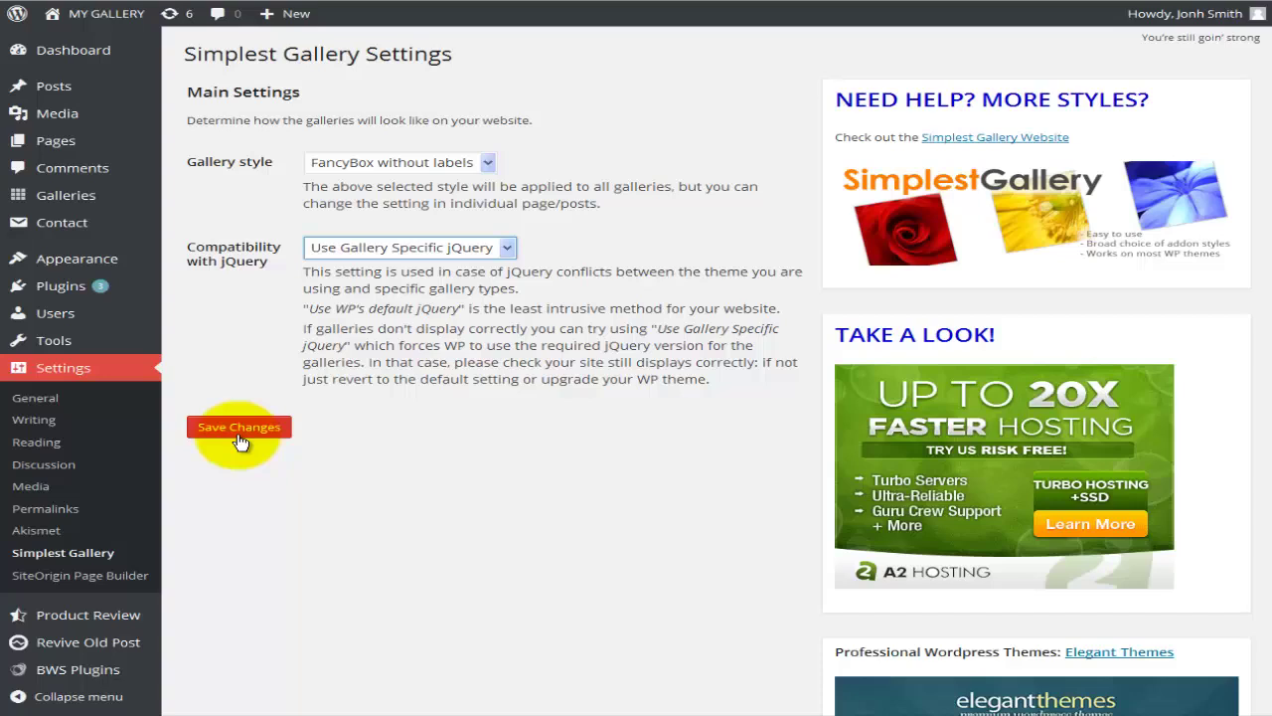
click(357, 487)
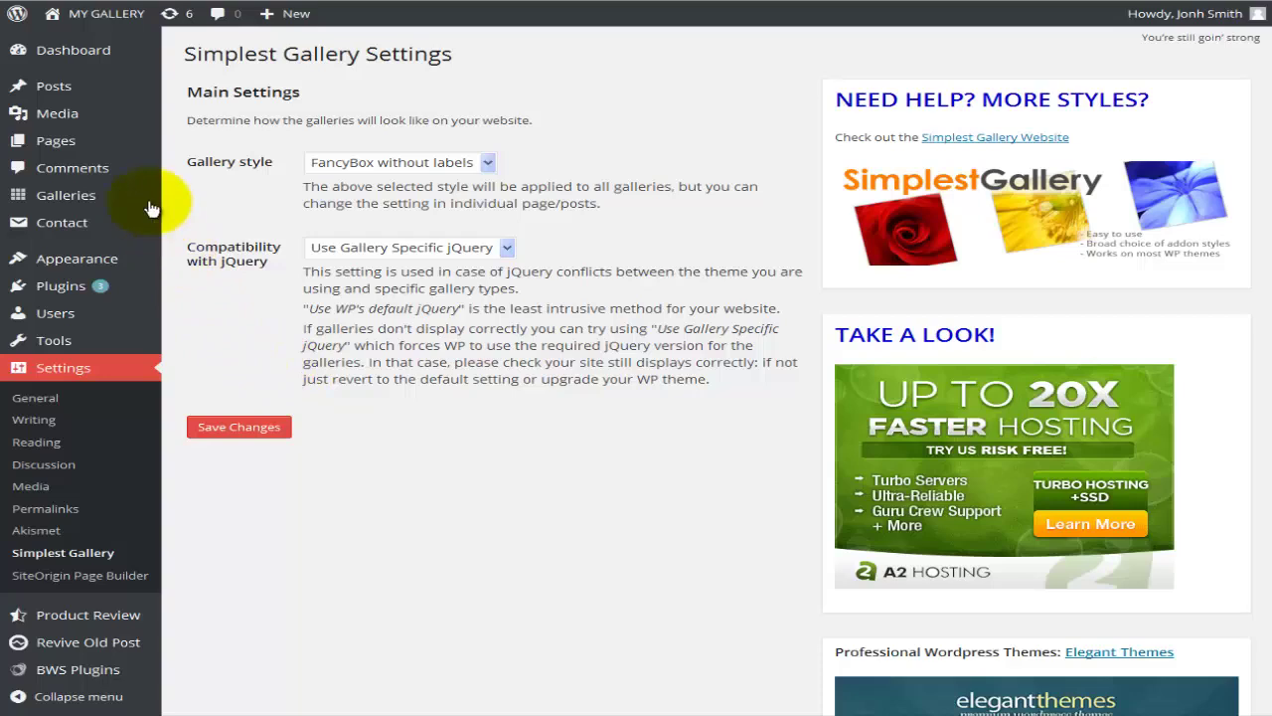
mouse_move(64, 89)
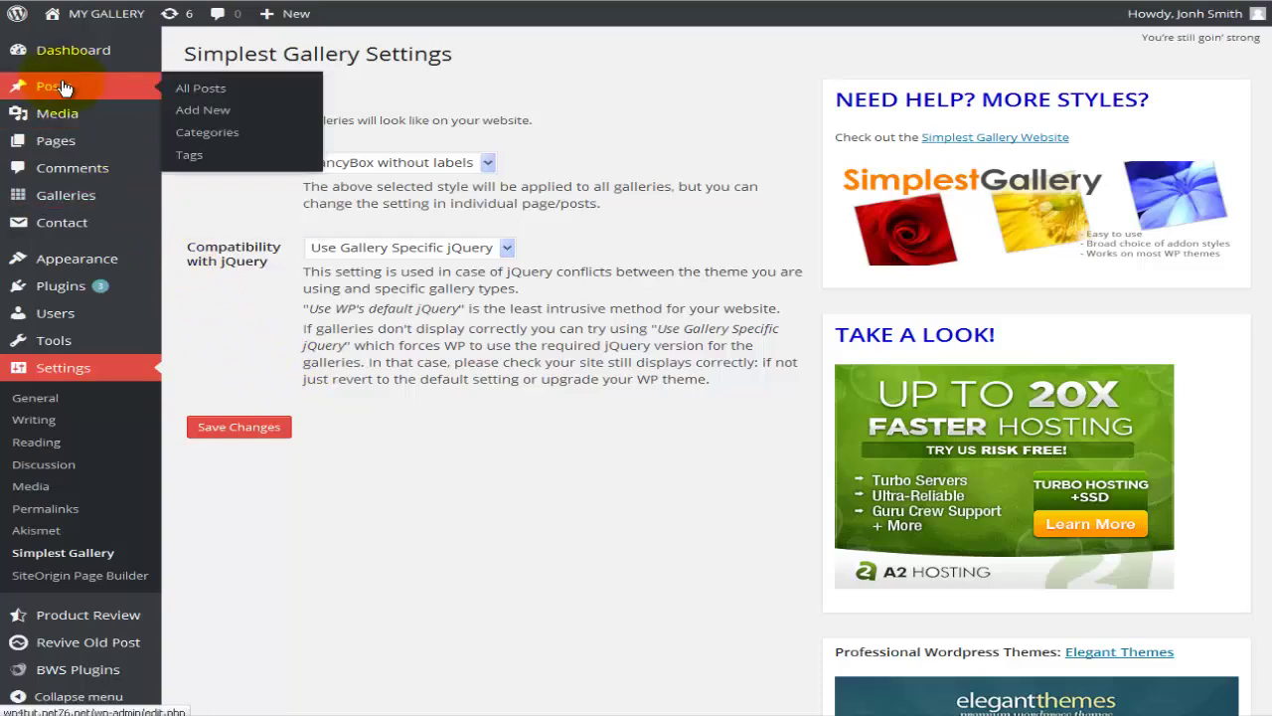
Start a new post titled 'New York'.
click(219, 110)
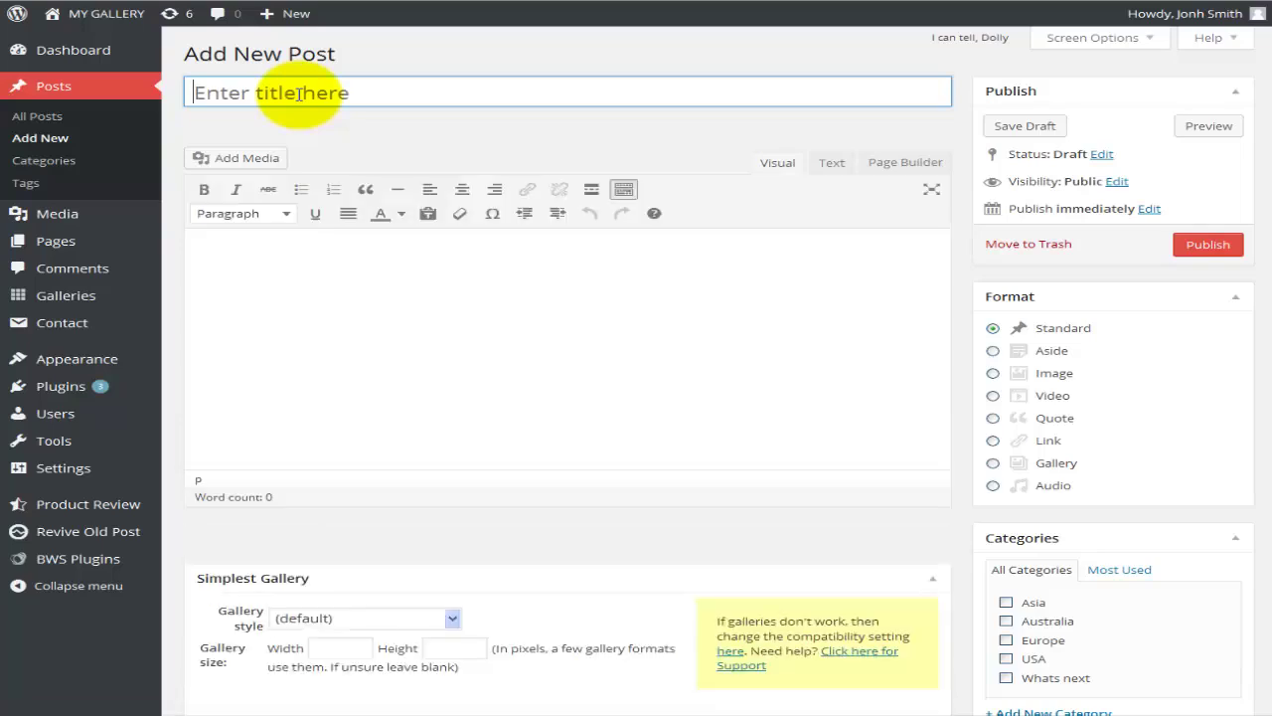
text(New York)
click(341, 296)
scroll(341, 296, down, 3)
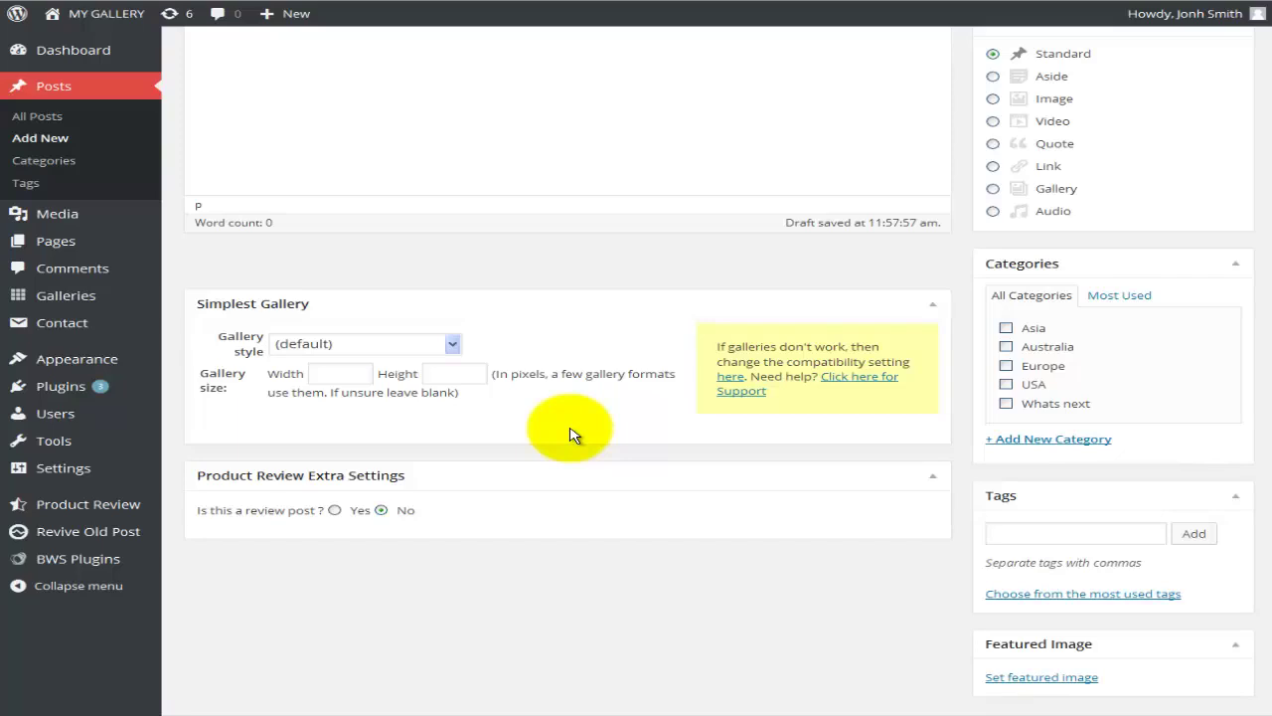
scroll(571, 435, up, 3)
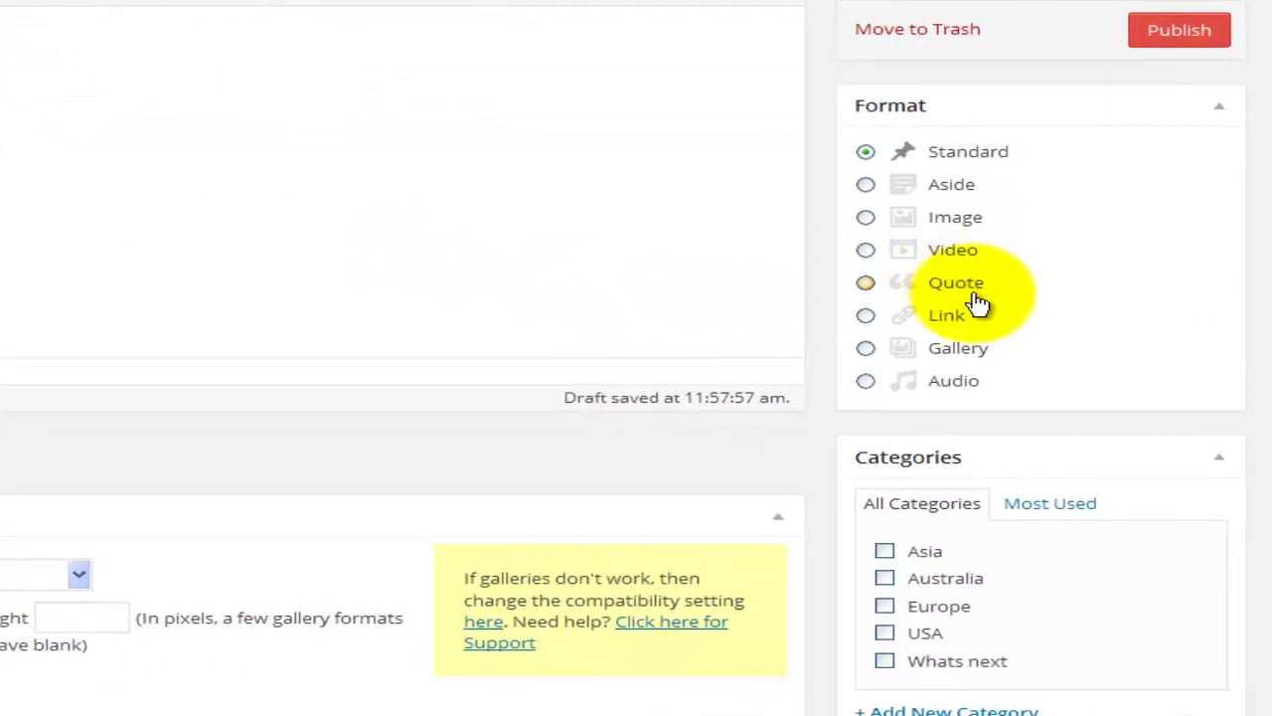
Set the post format to Gallery, tick the USA category, and bring up Add Media.
click(966, 350)
scroll(935, 333, down, 3)
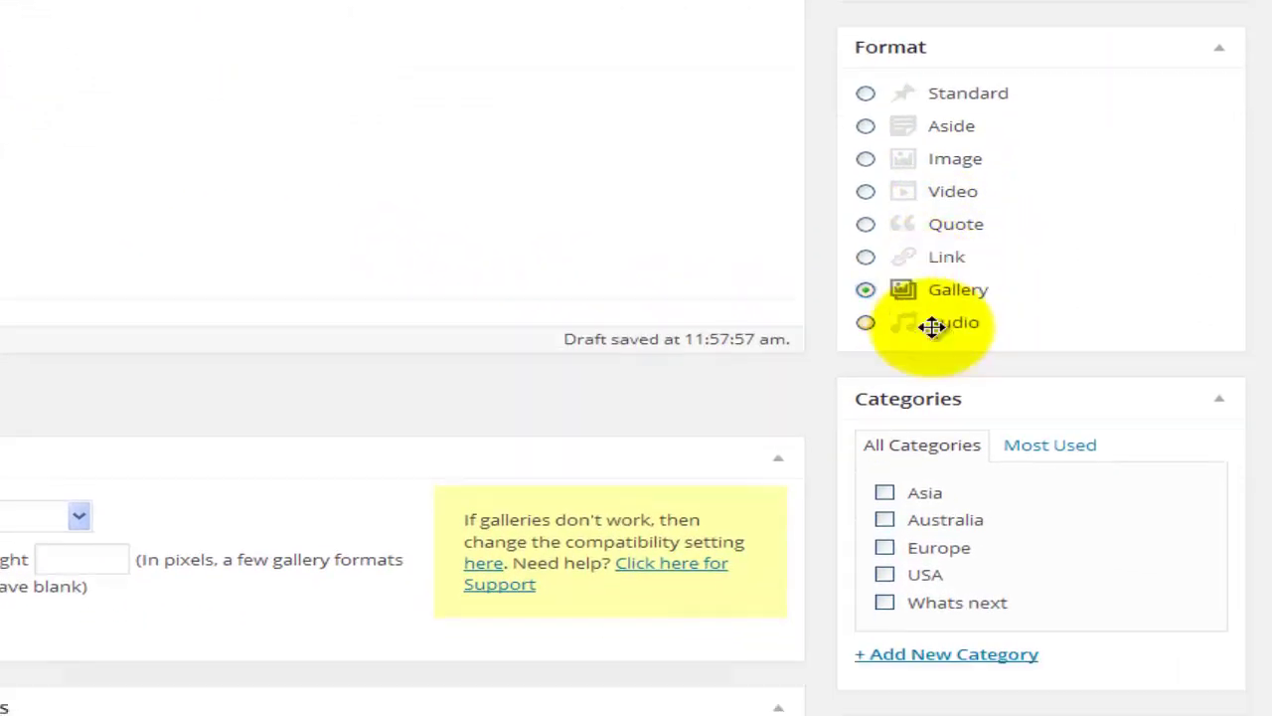
scroll(939, 338, down, 1)
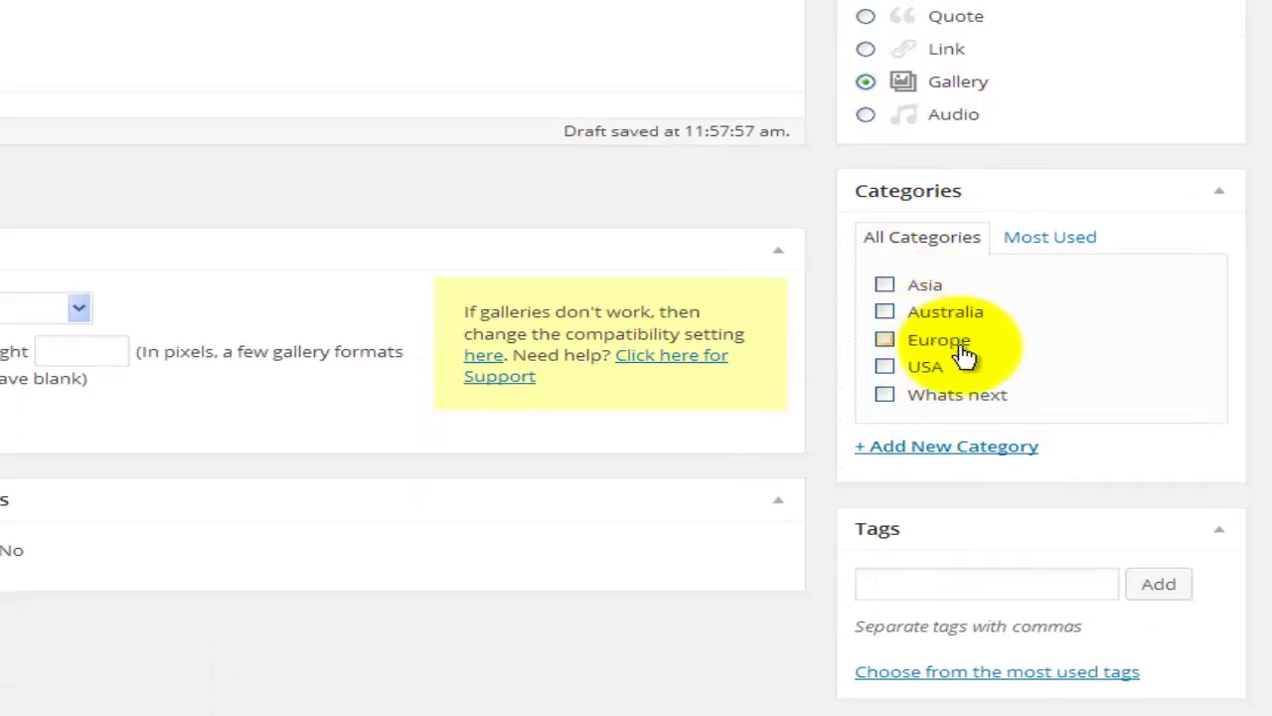
click(930, 369)
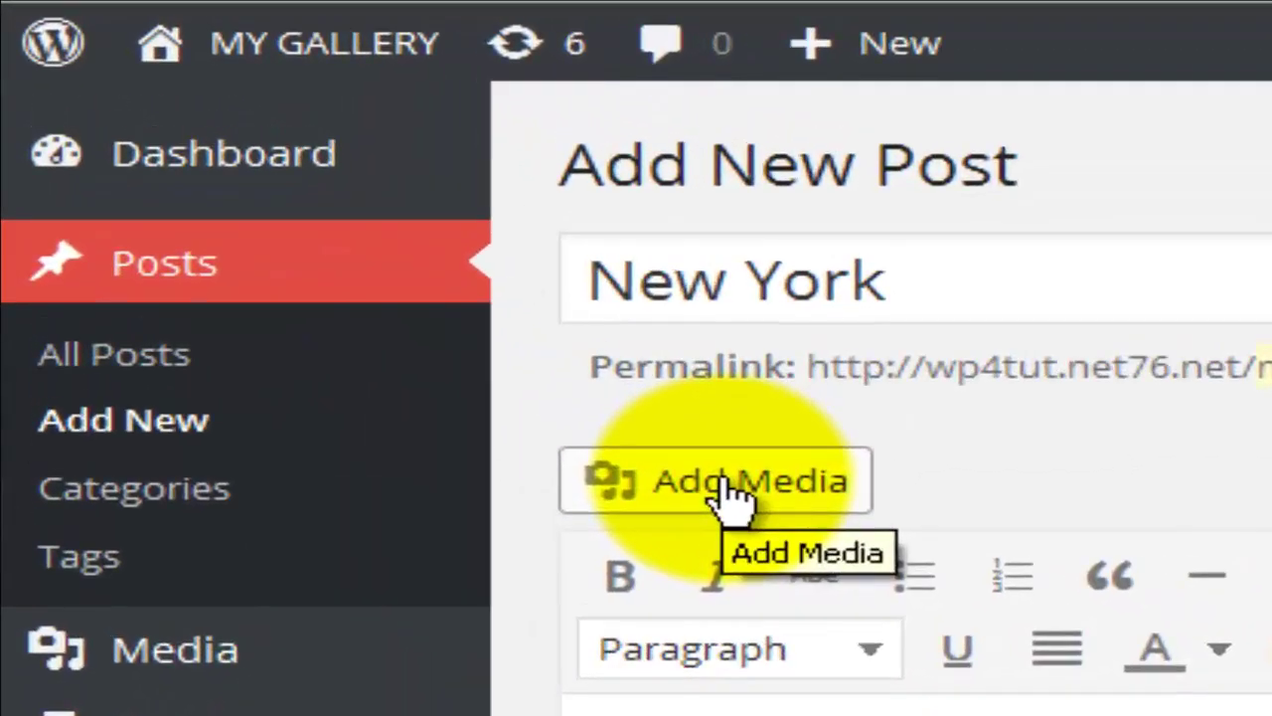
click(273, 186)
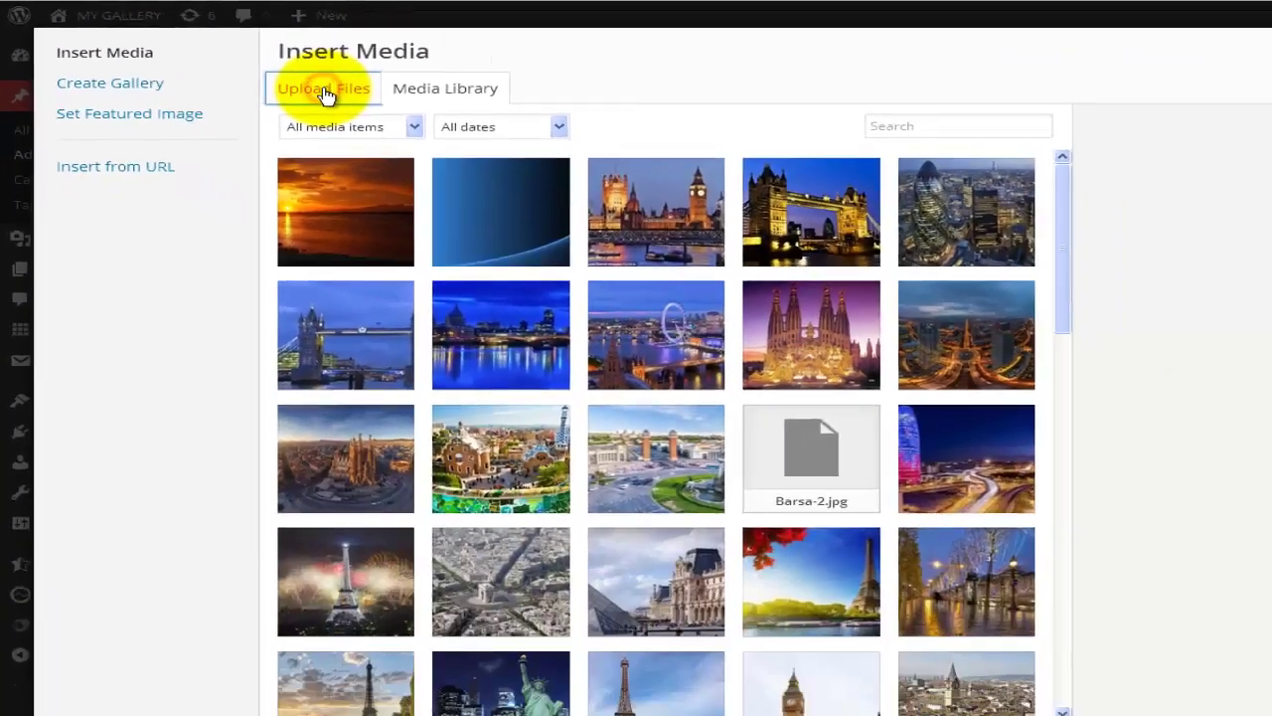
Upload the six New York photos, including NY-1.jpg, into the media library.
click(636, 184)
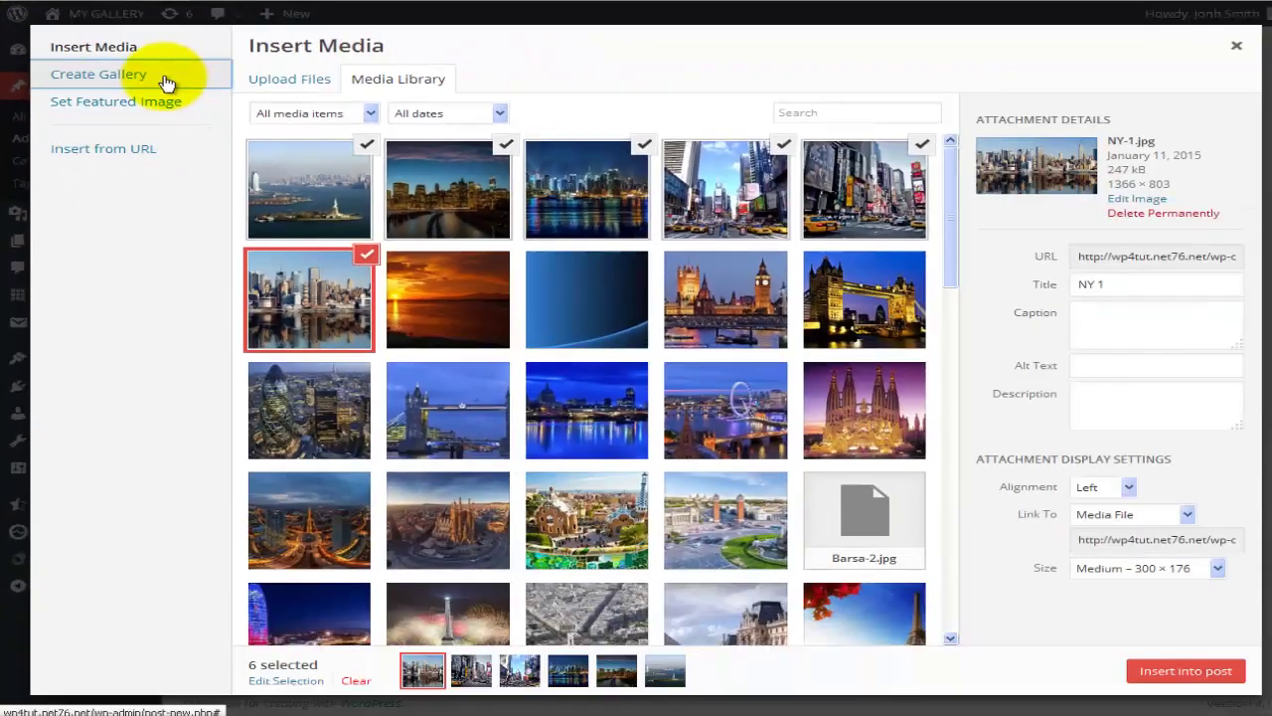
Start a gallery from the six New York photos and add Statue.jpg, making seven selected.
click(606, 299)
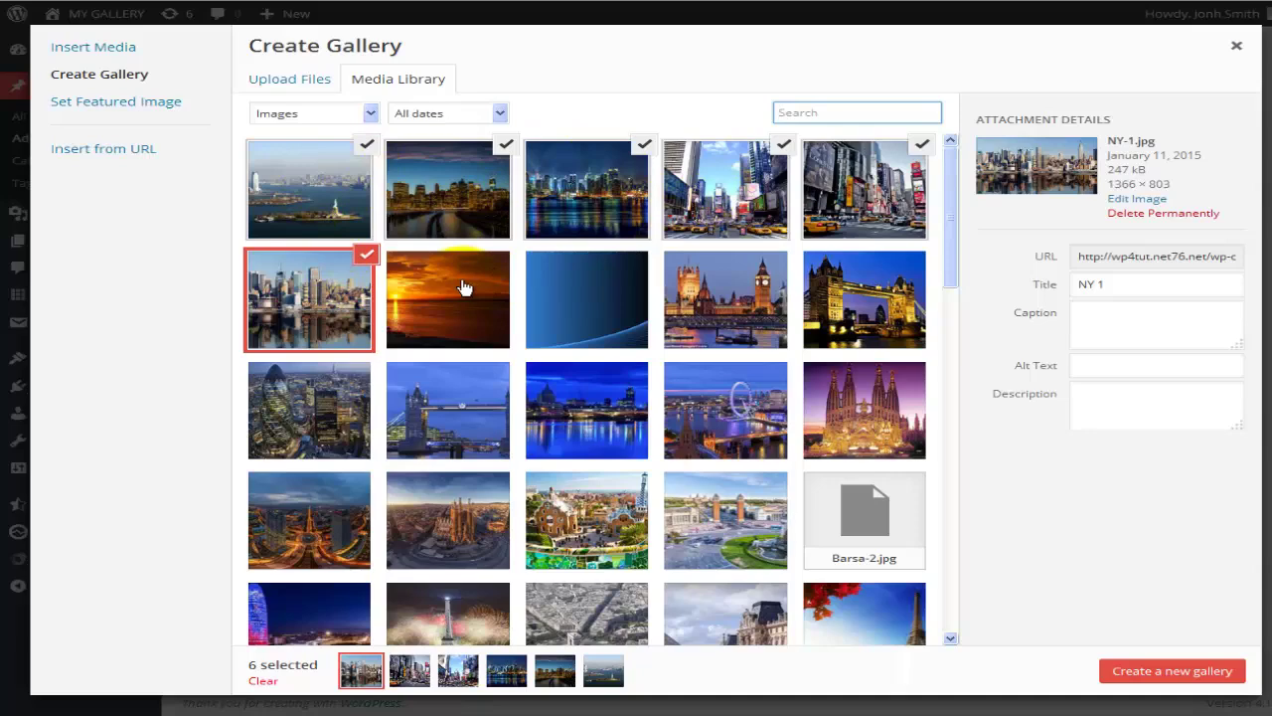
scroll(563, 405, down, 3)
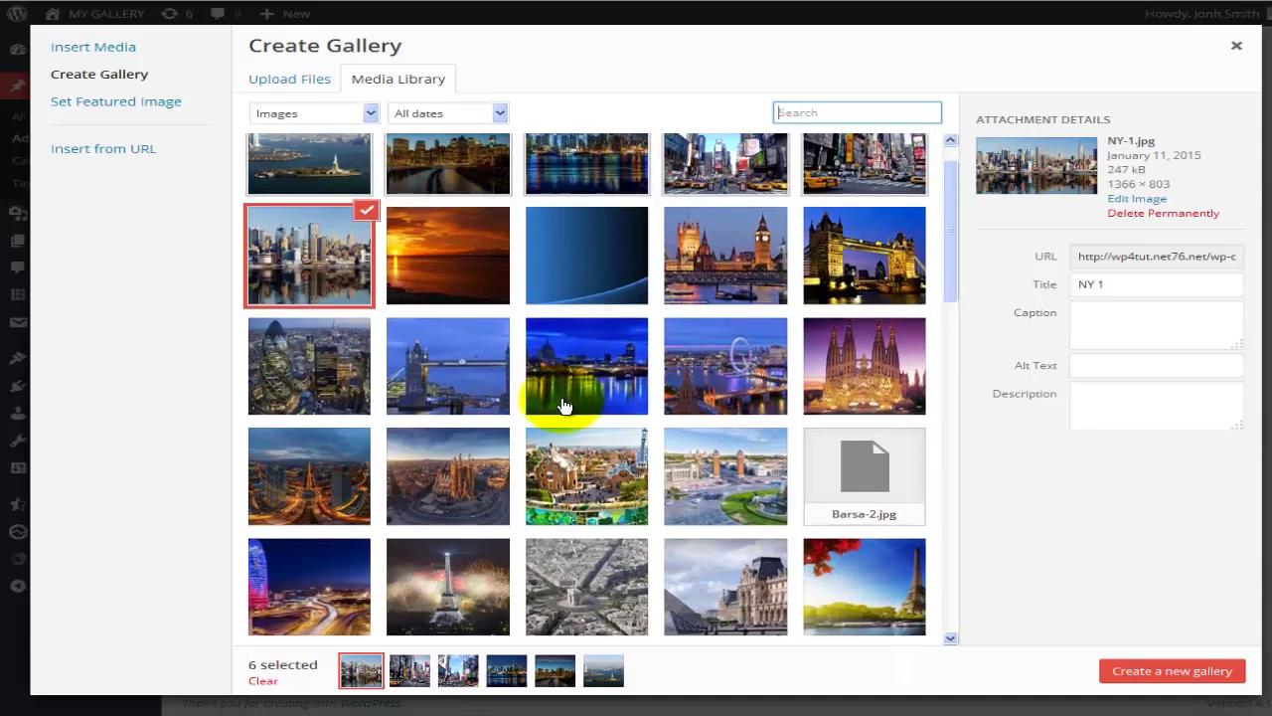
scroll(562, 406, down, 1)
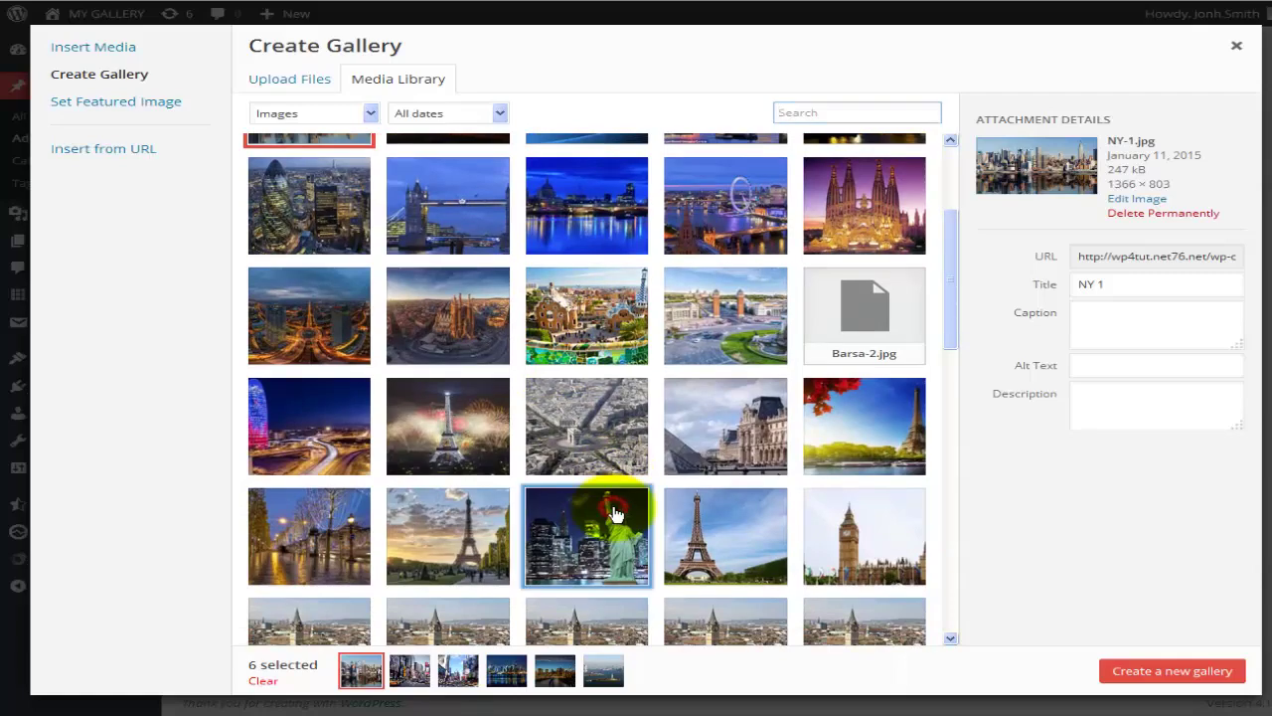
click(613, 514)
scroll(594, 487, up, 3)
scroll(406, 341, up, 1)
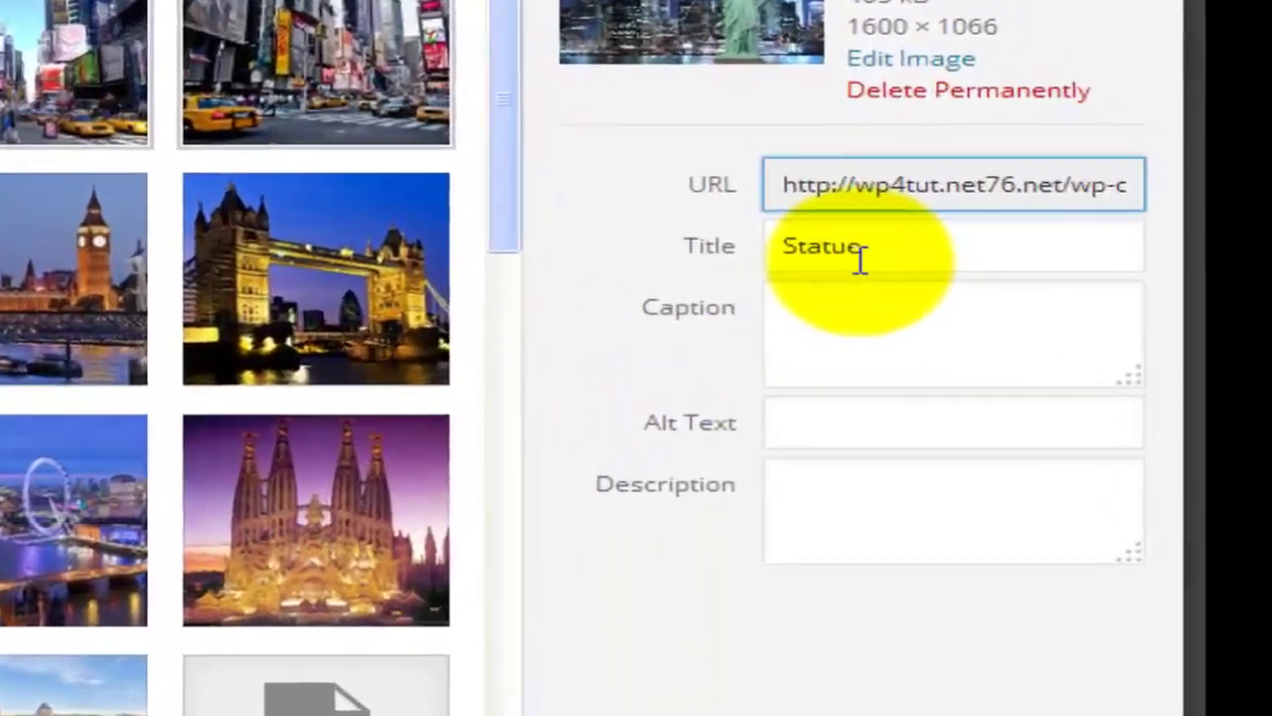
Retitle Statue.jpg to 'NY, USA' and step through its caption, alt text and description fields.
click(863, 252)
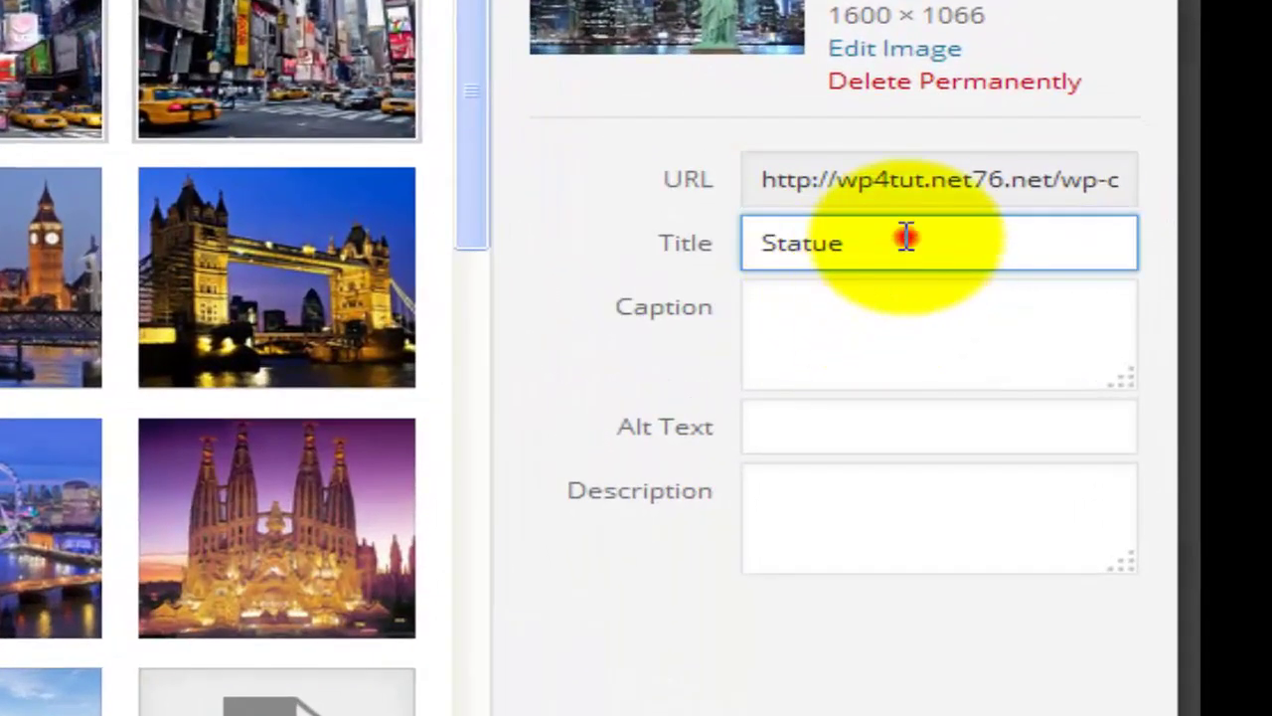
double_click(906, 236)
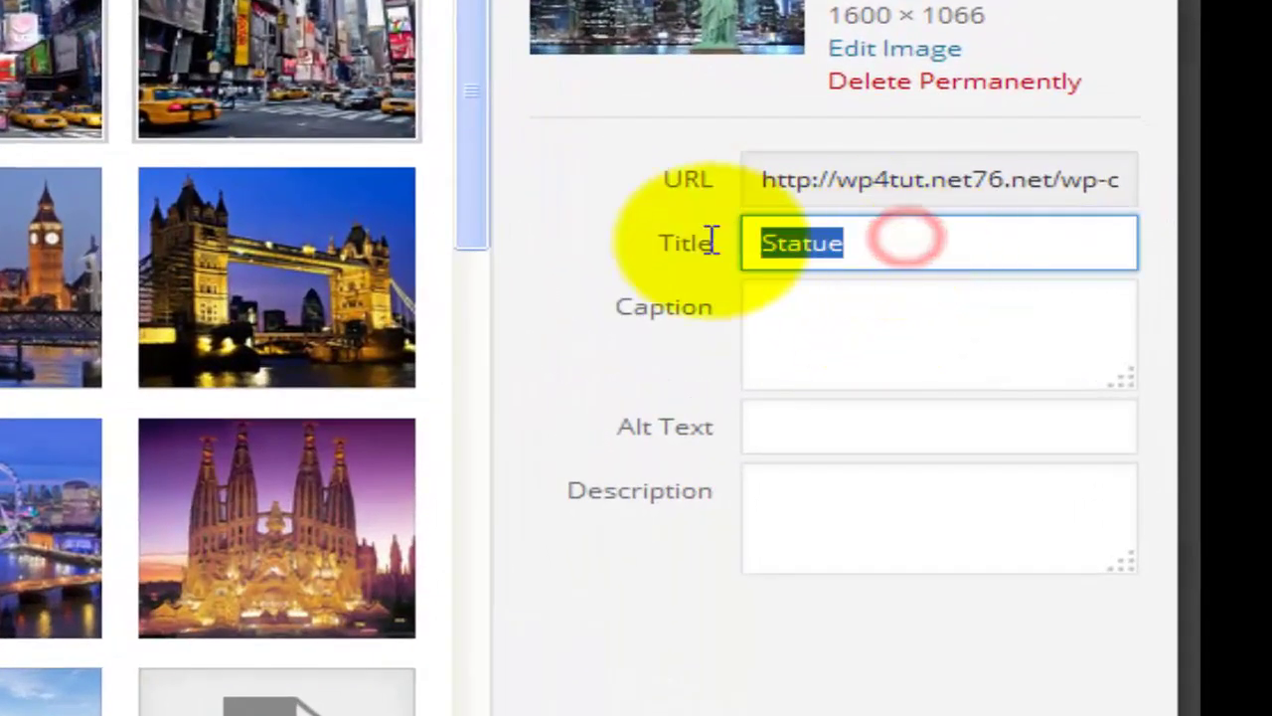
text(NY, USA)
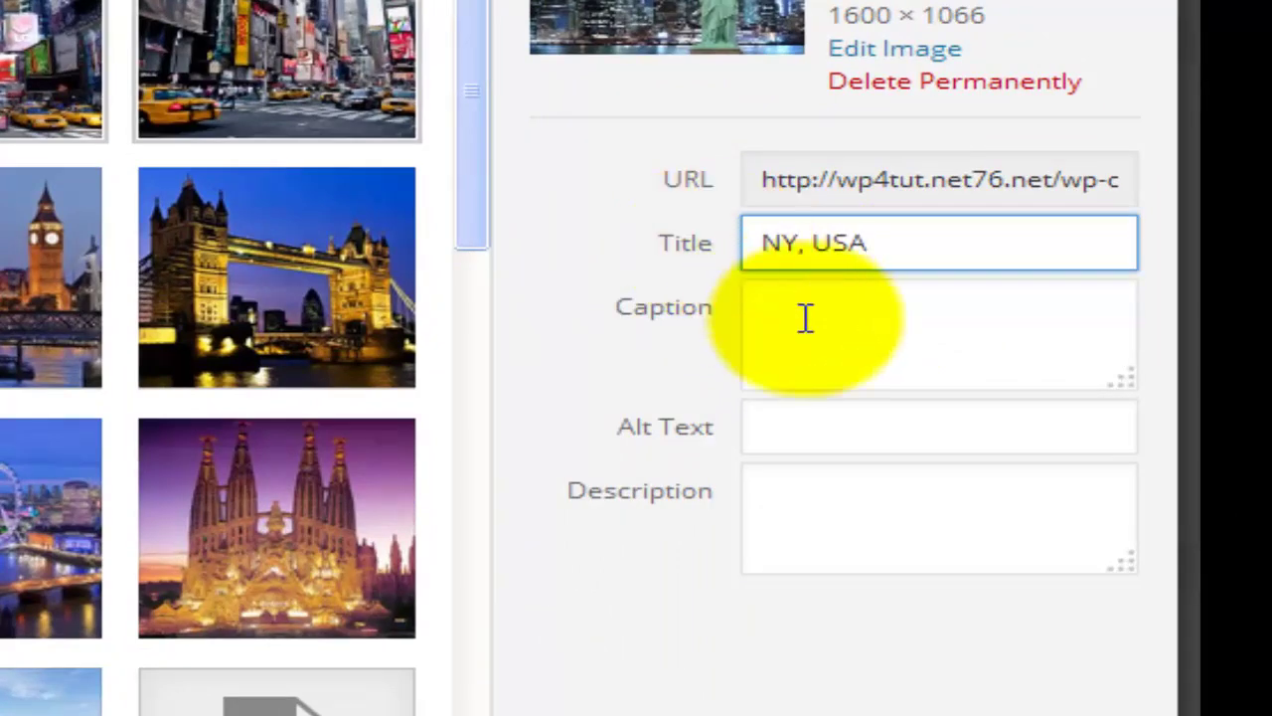
click(809, 321)
click(776, 430)
click(804, 497)
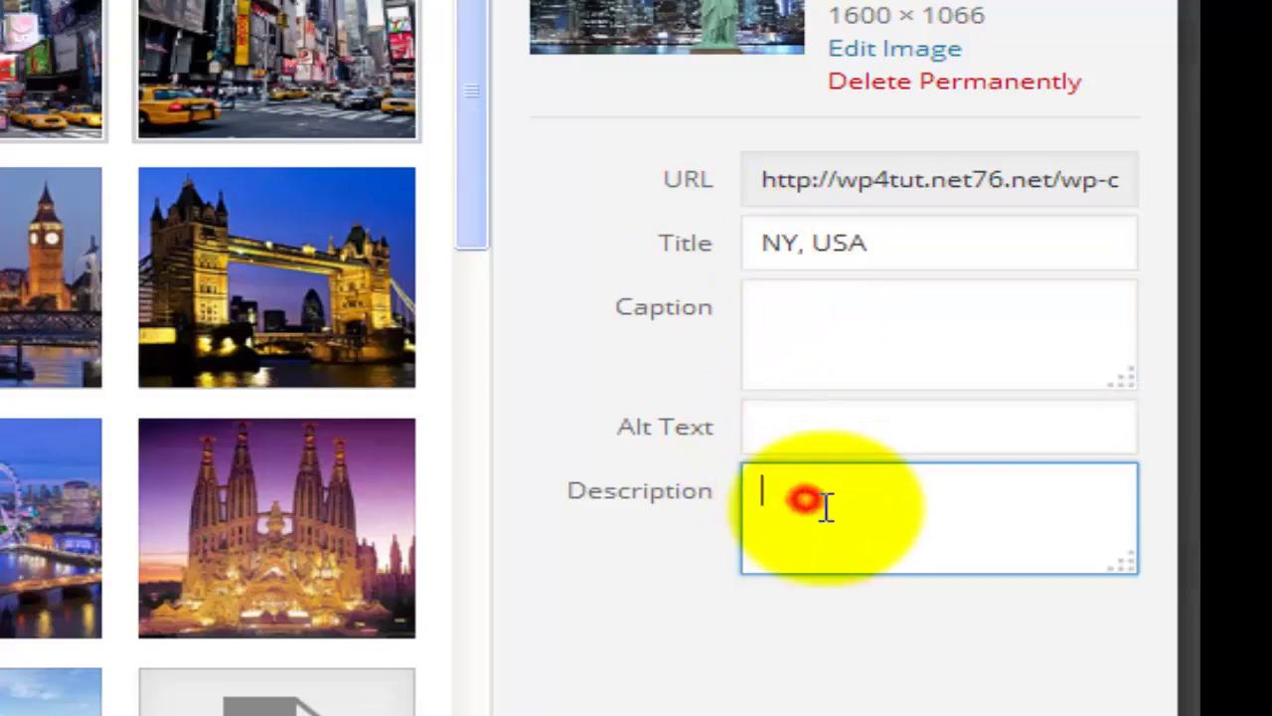
click(796, 431)
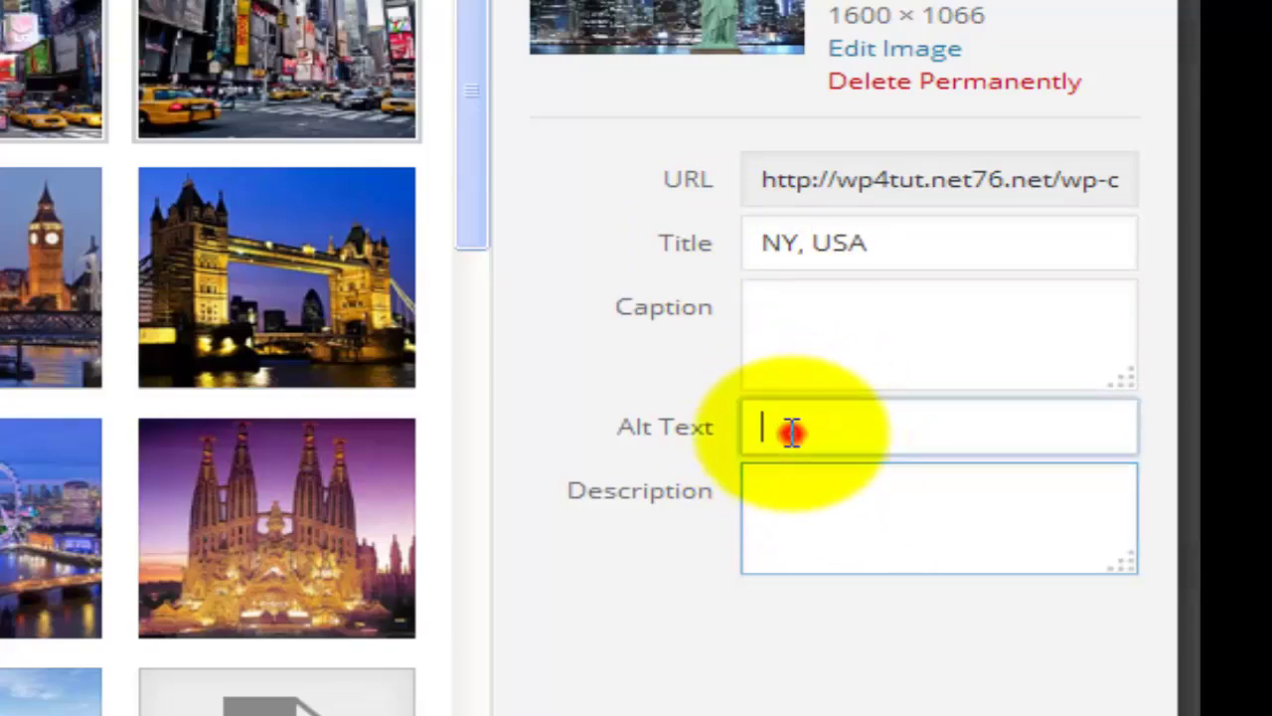
click(815, 369)
click(803, 427)
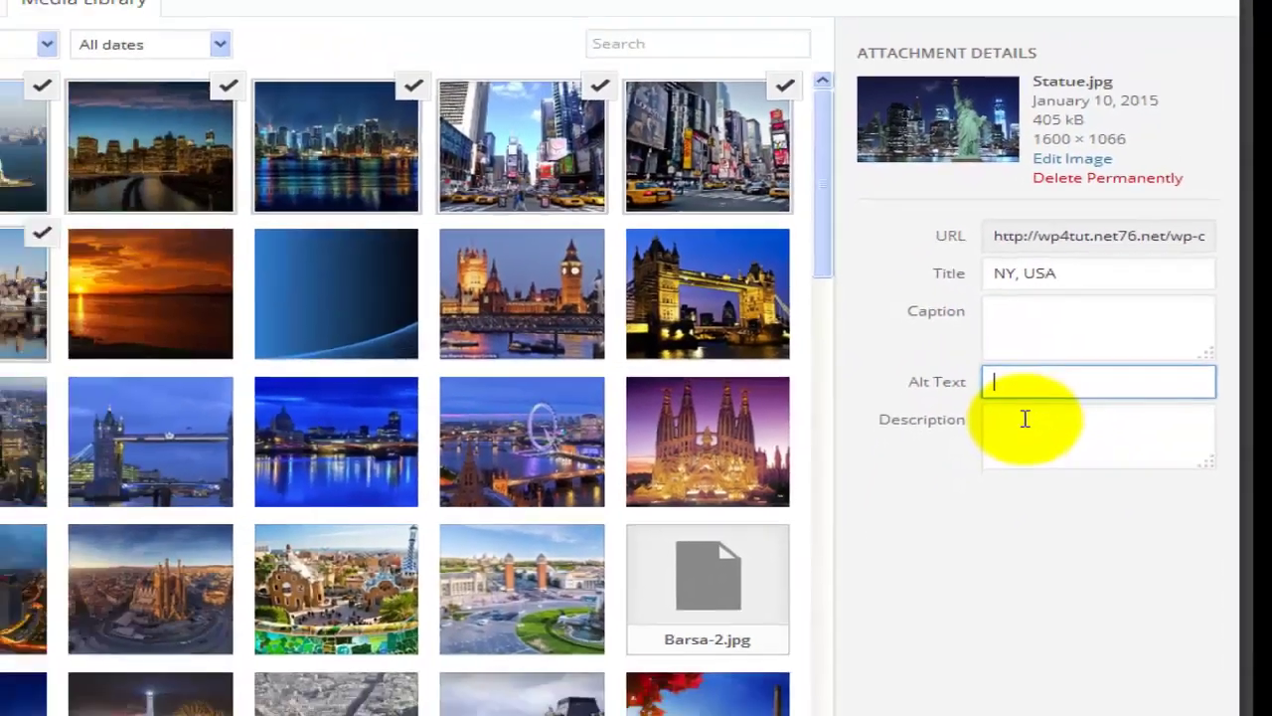
click(815, 501)
click(1104, 368)
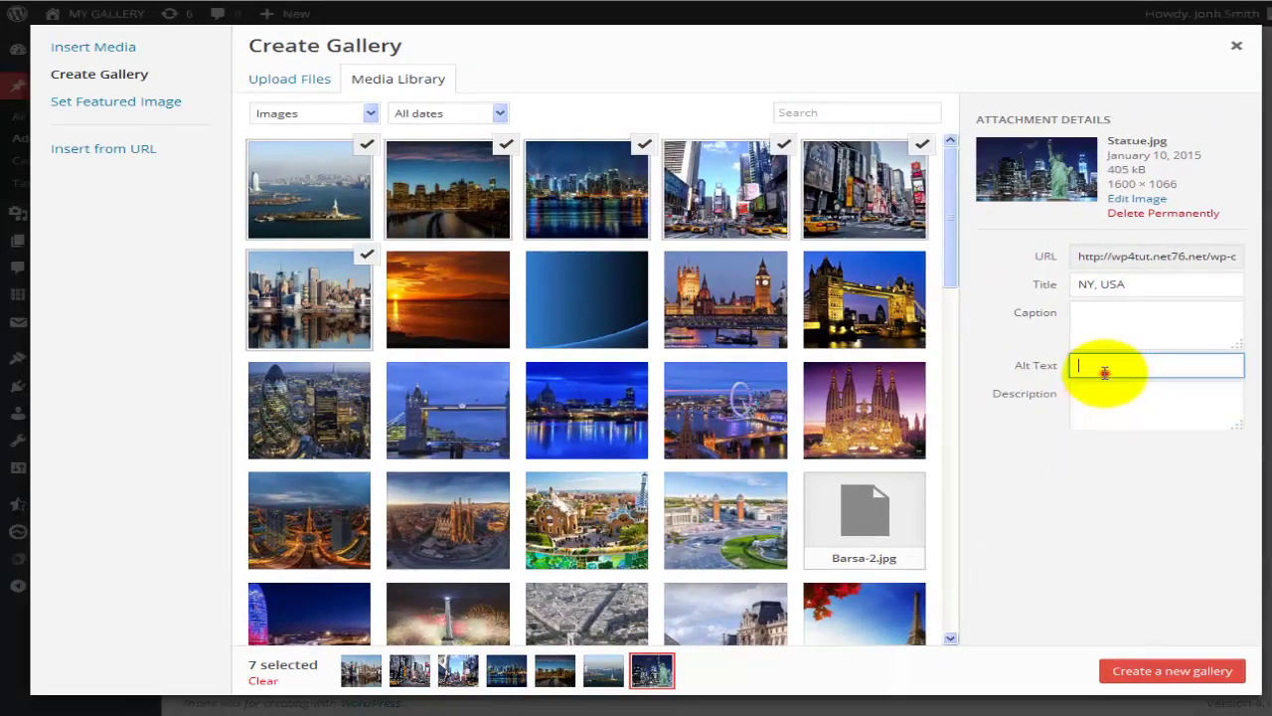
click(1085, 330)
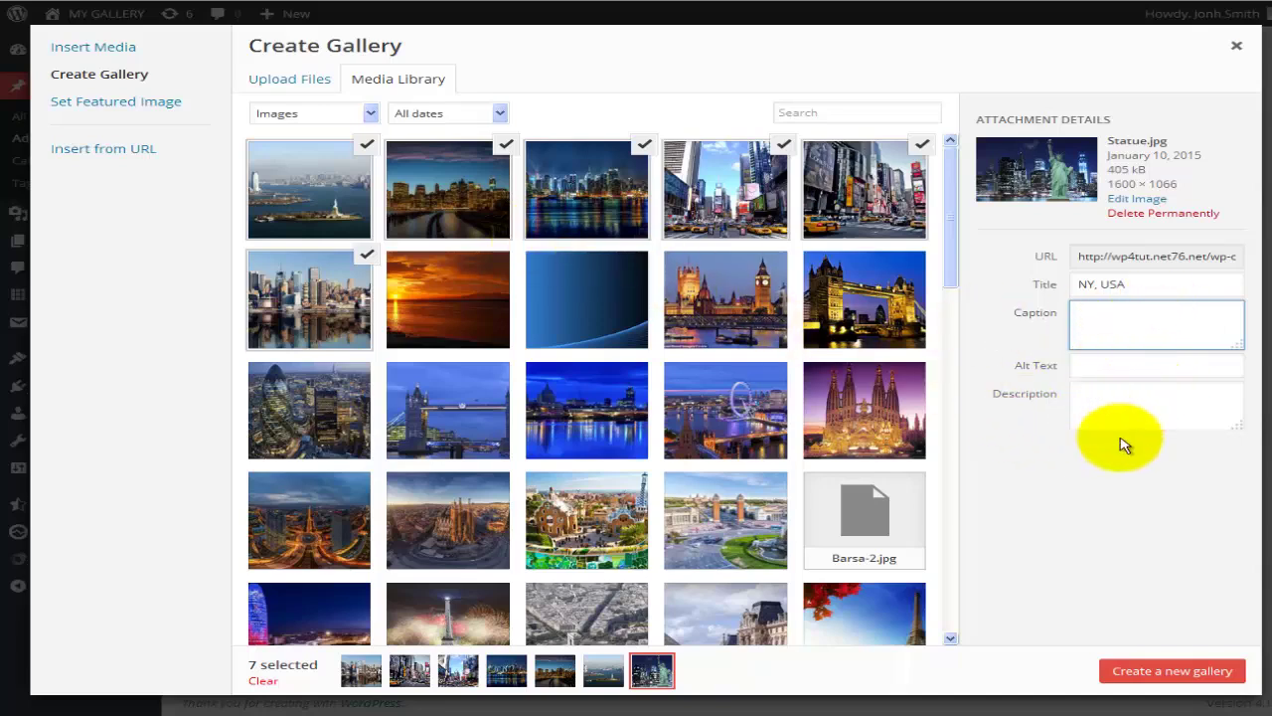
Create the seven-photo gallery, insert it into the New York post body, and select it.
click(1159, 680)
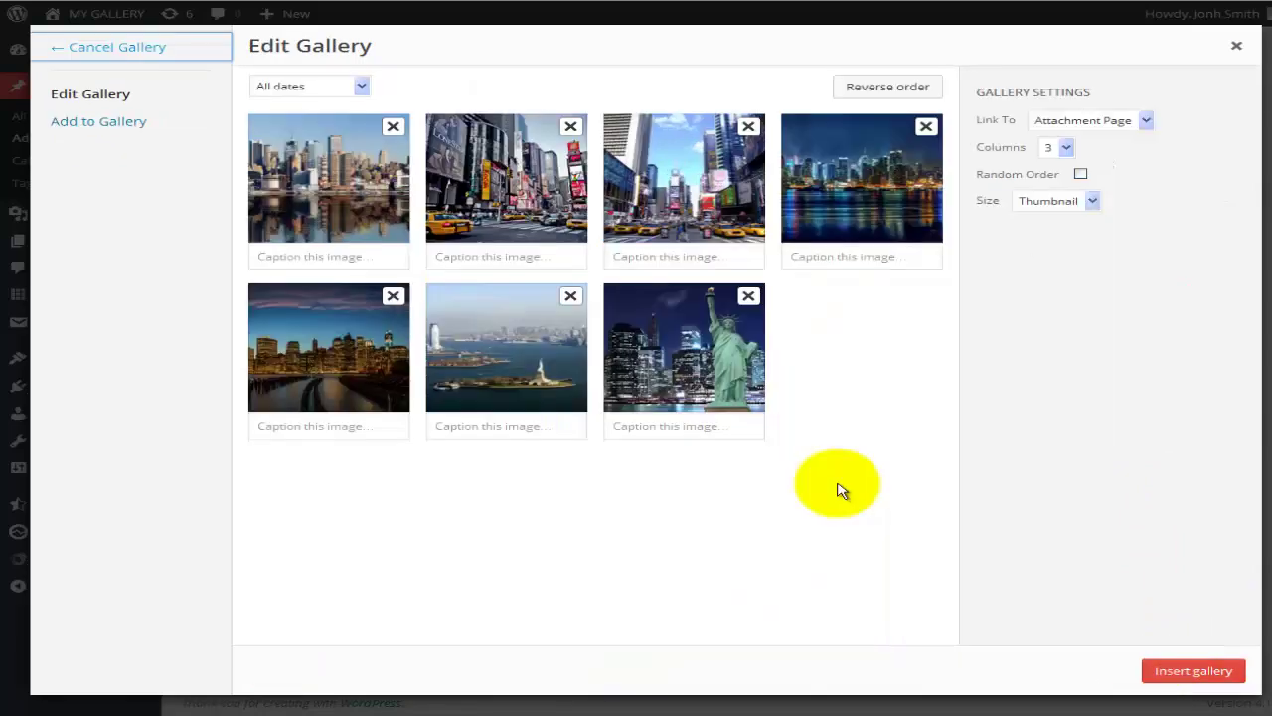
click(1173, 680)
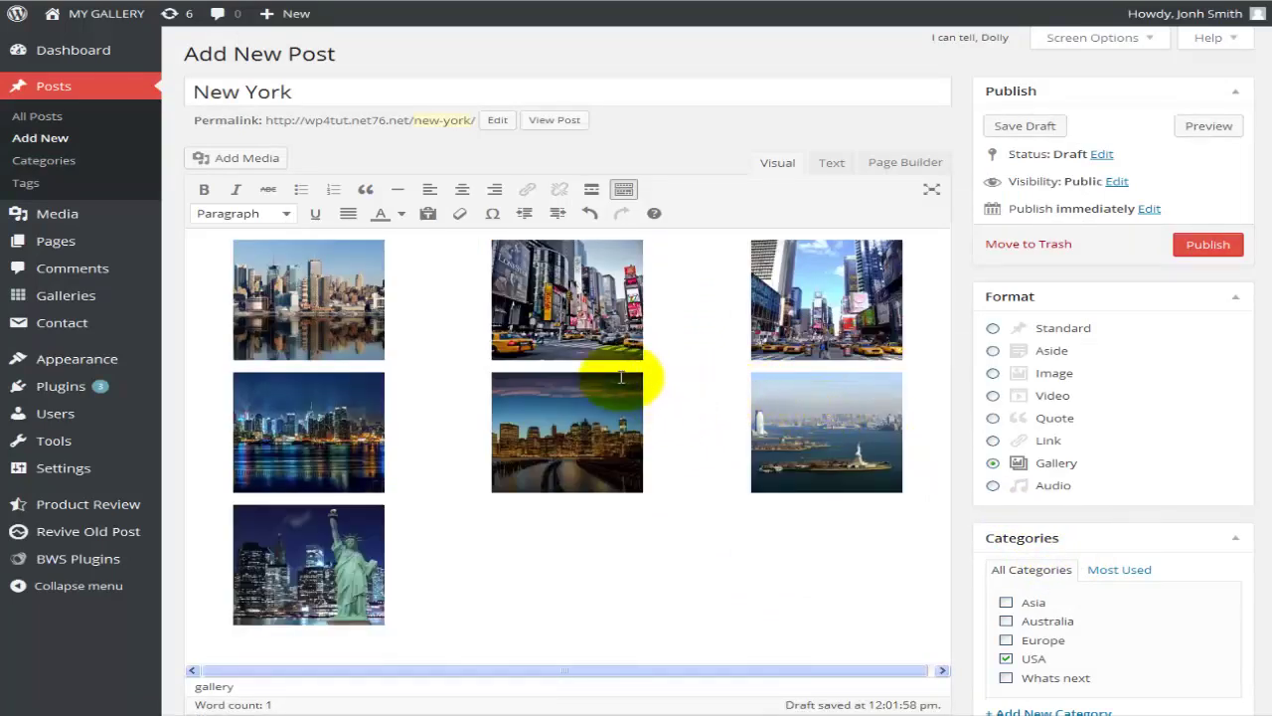
click(694, 451)
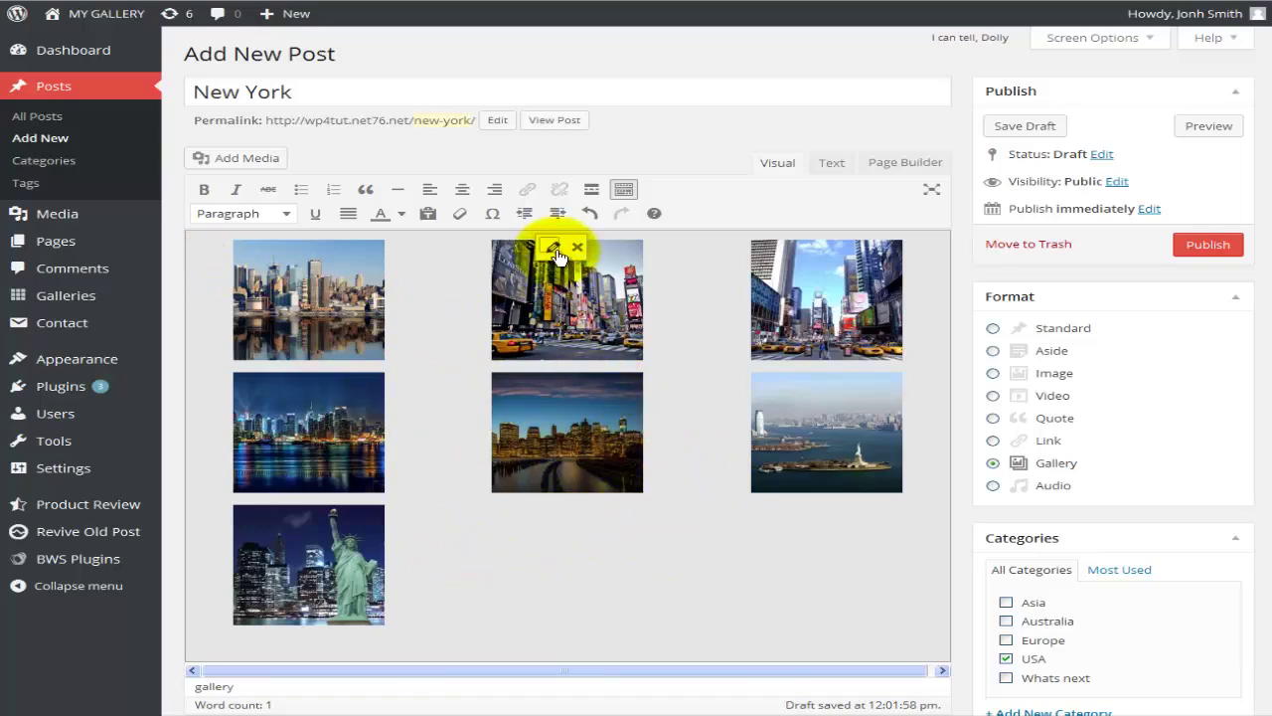
Turn on Random Order in Gallery Settings, keeping 3 columns, Thumbnail size and the current link setting.
click(685, 380)
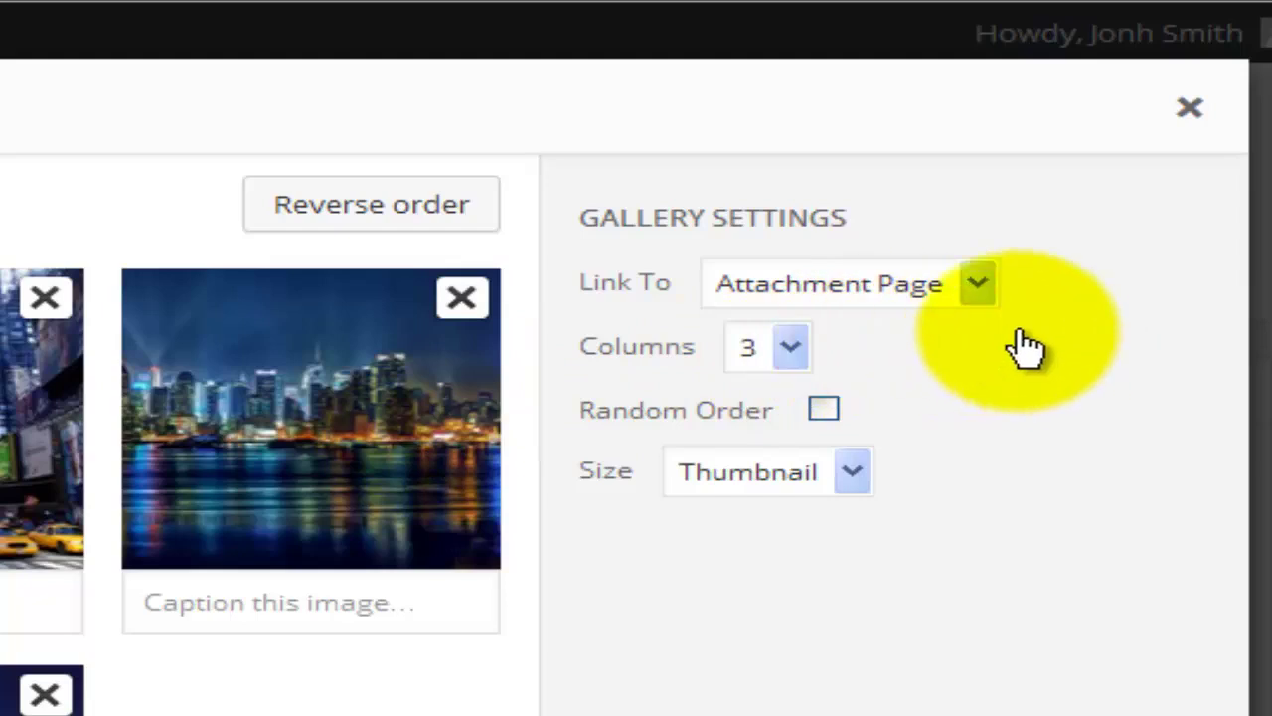
click(889, 284)
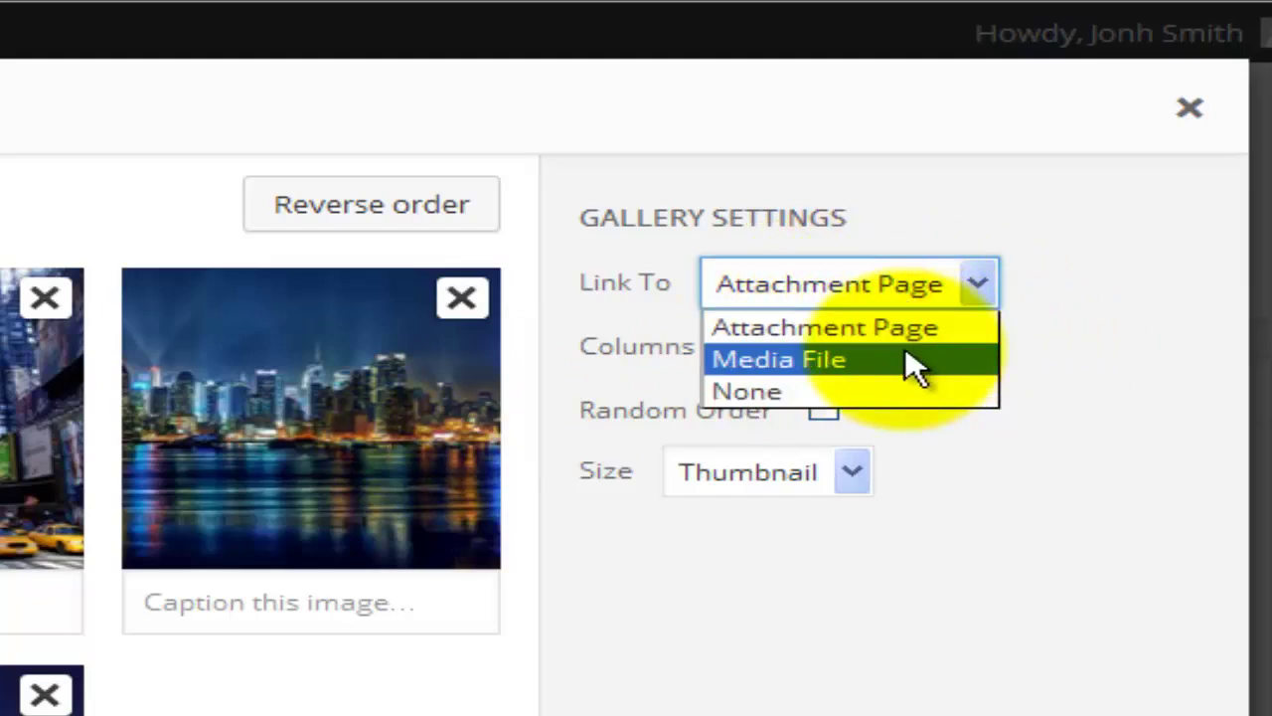
click(935, 486)
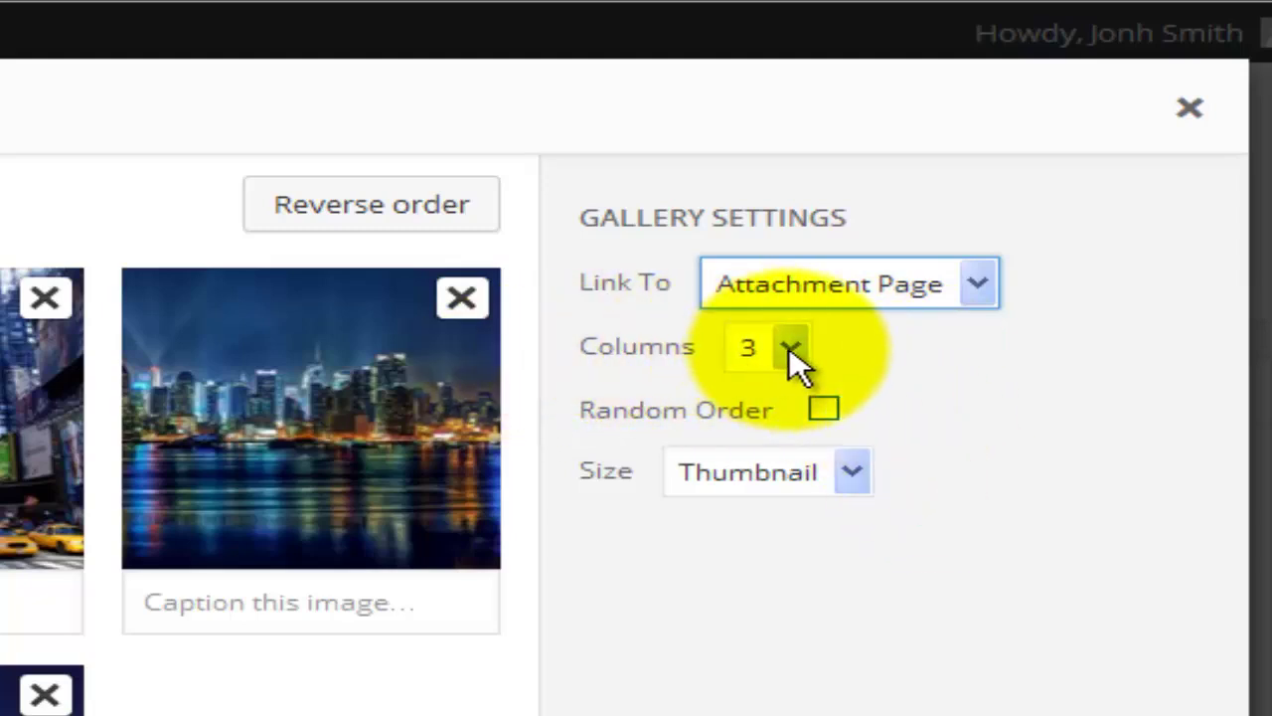
click(789, 347)
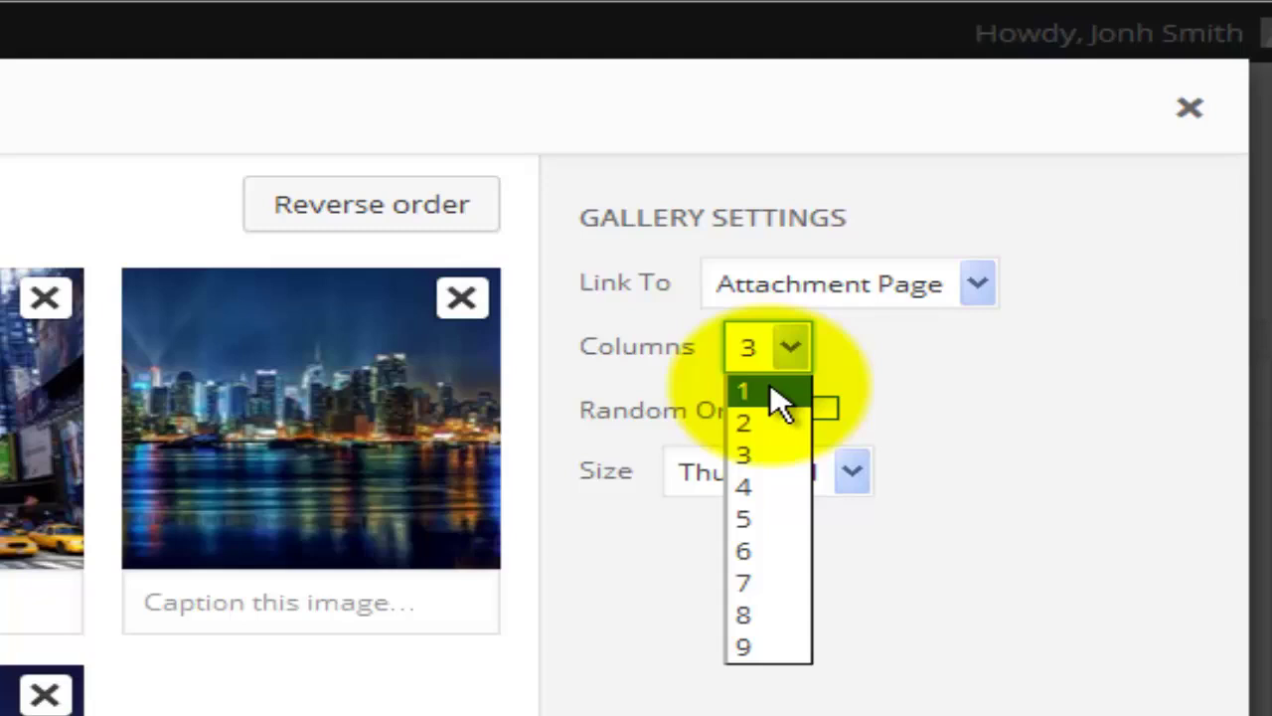
click(765, 454)
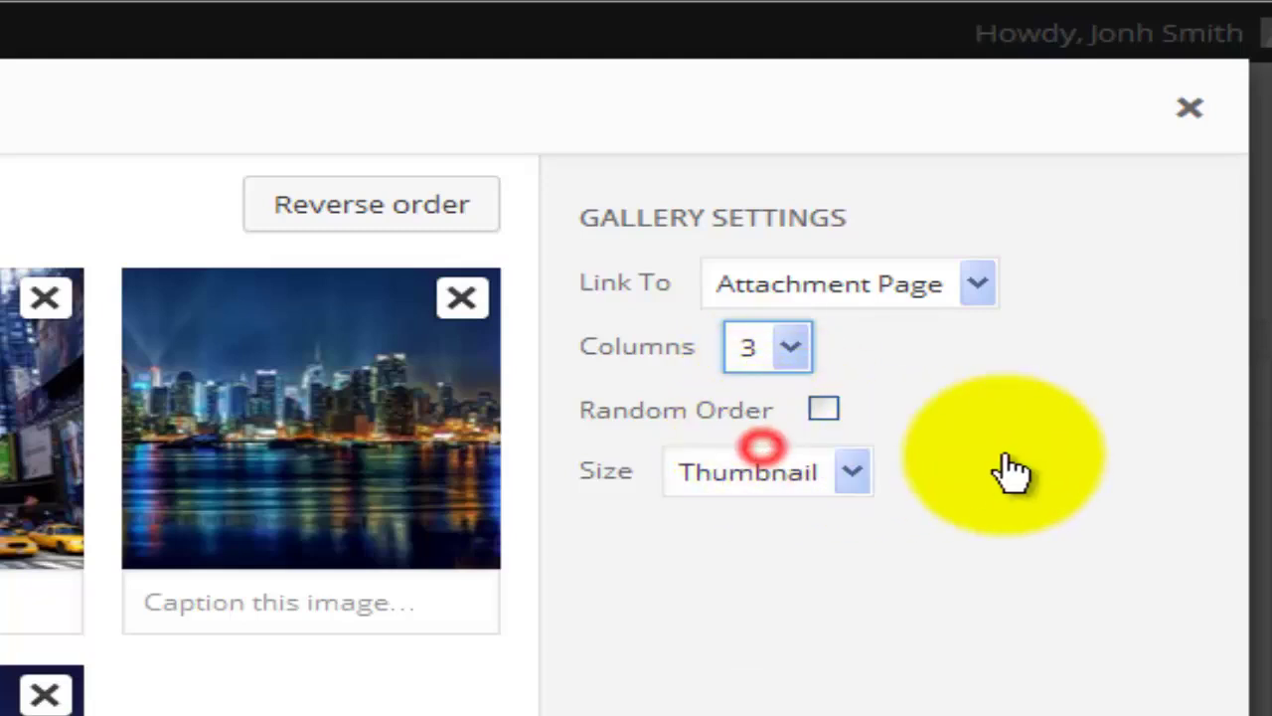
click(824, 408)
click(851, 472)
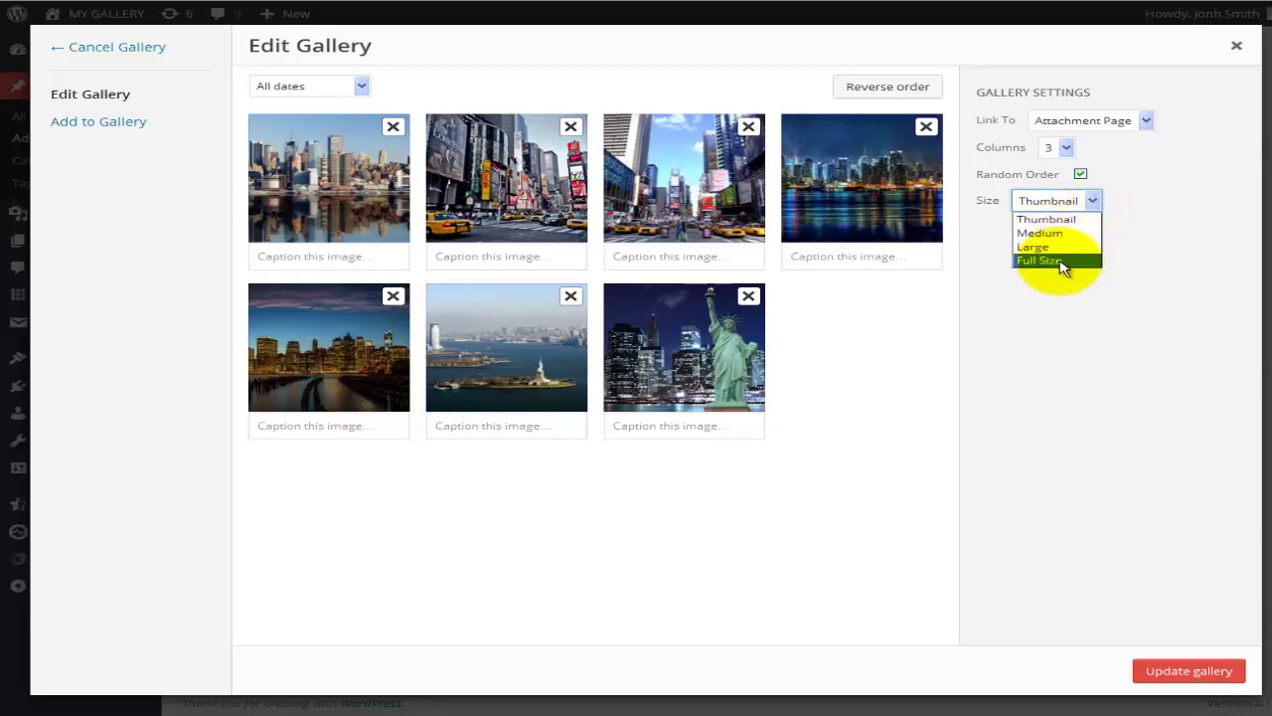
click(1078, 331)
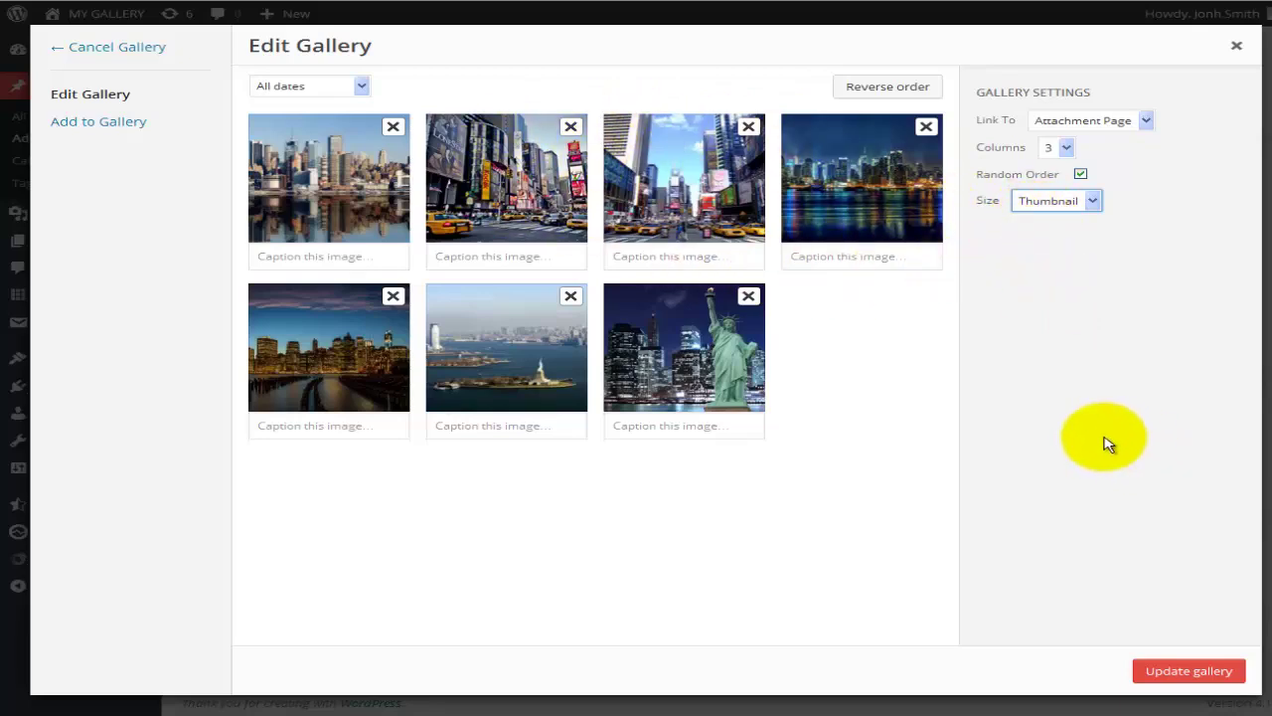
Save the gallery settings and preview the New York post, scrolling down to the gallery.
click(1177, 675)
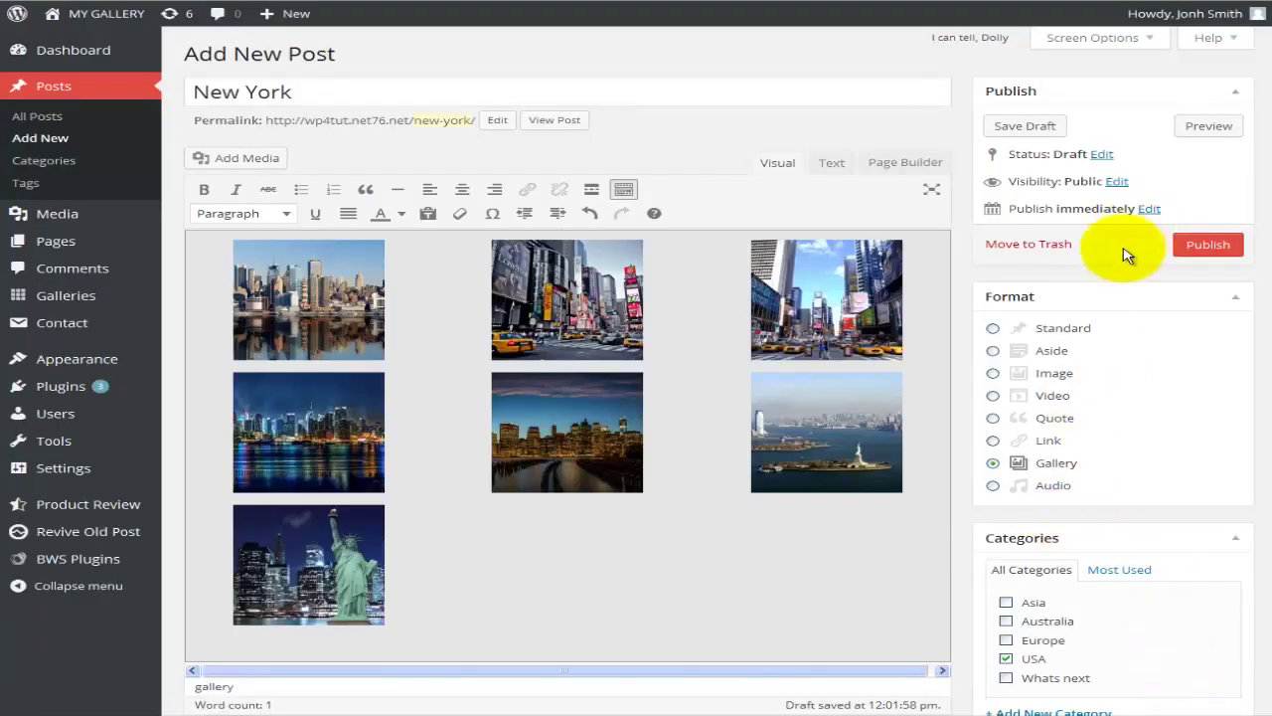
click(1208, 127)
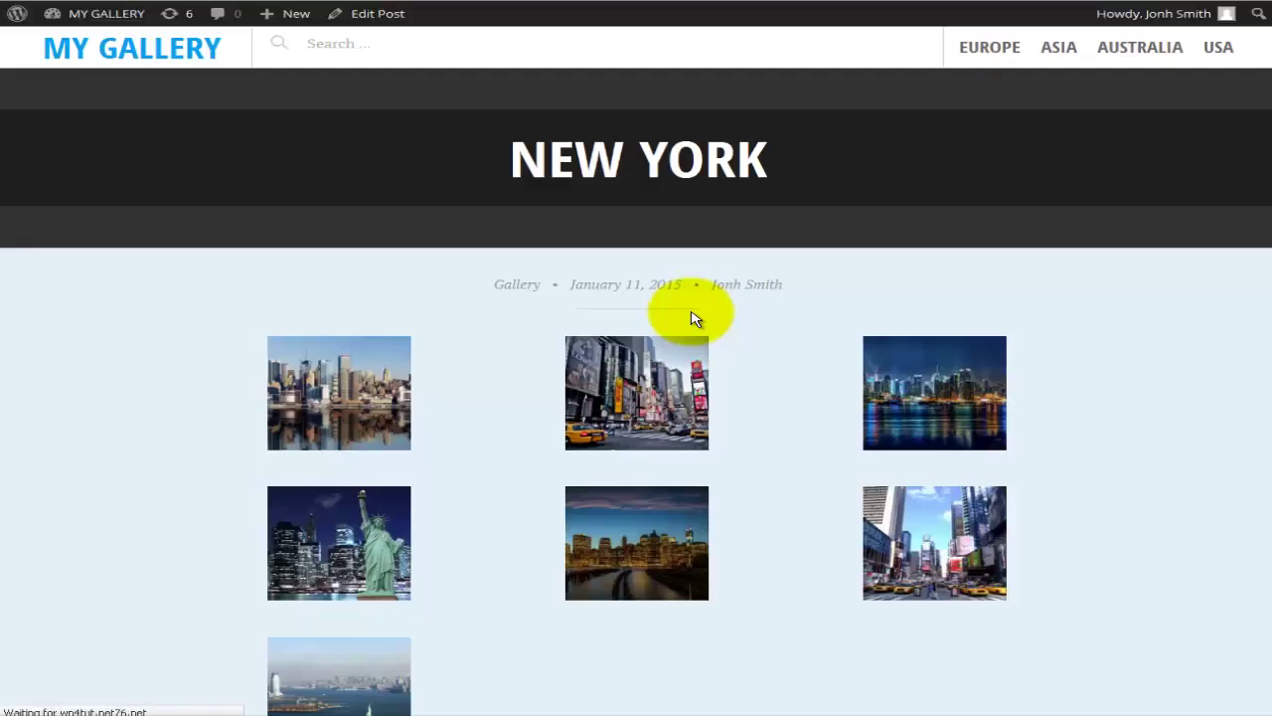
scroll(785, 338, down, 1)
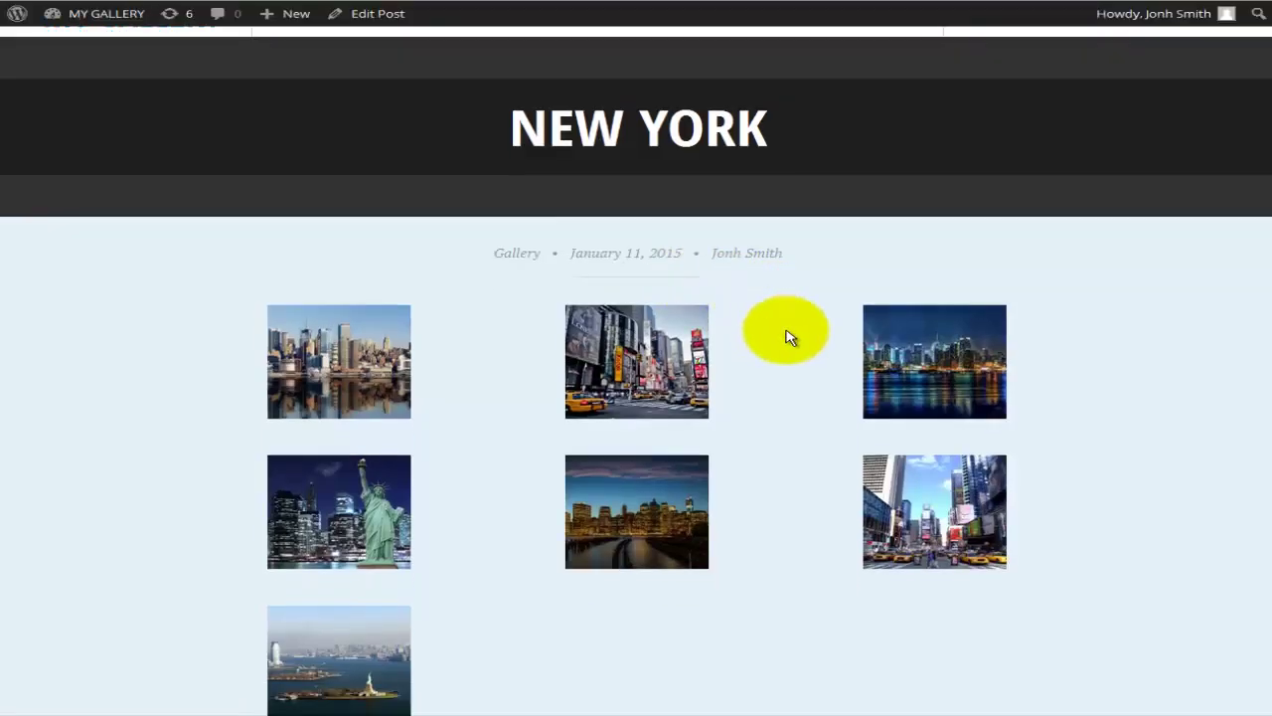
scroll(785, 338, down, 1)
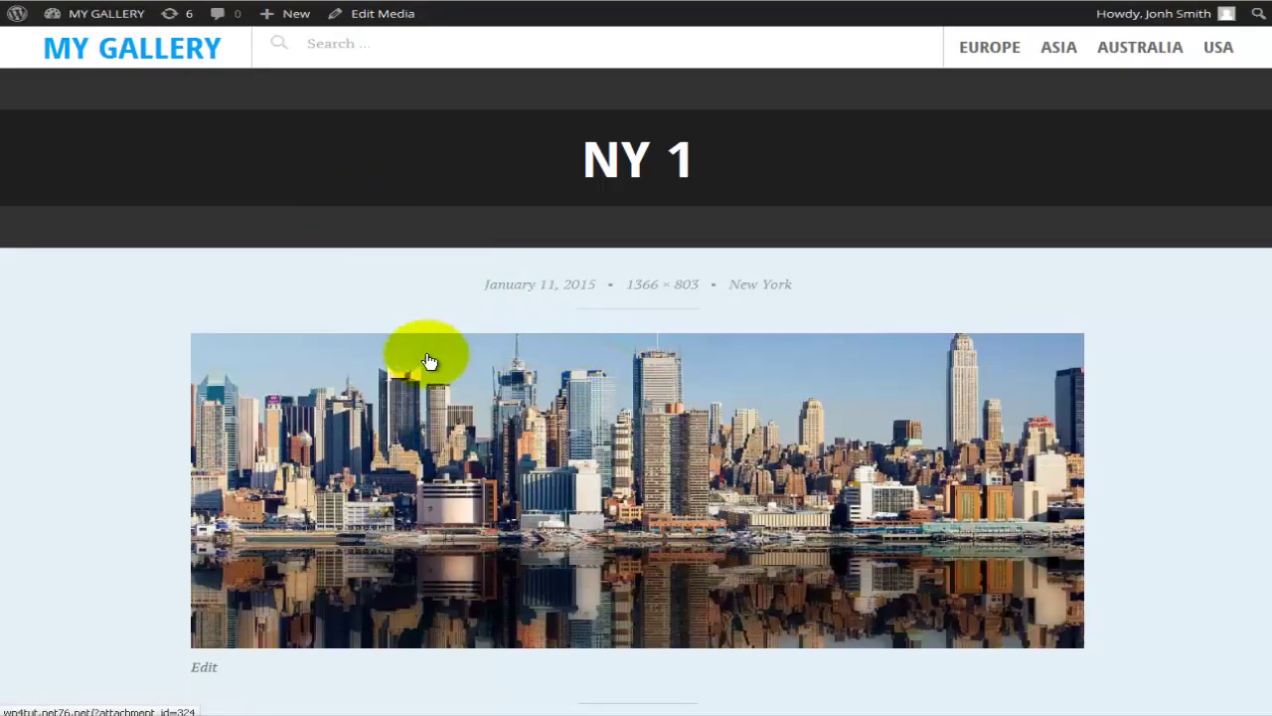
Scroll through the NY 1 attachment page and advance to the NY 2 photo.
scroll(419, 385, down, 1)
scroll(419, 385, down, 1)
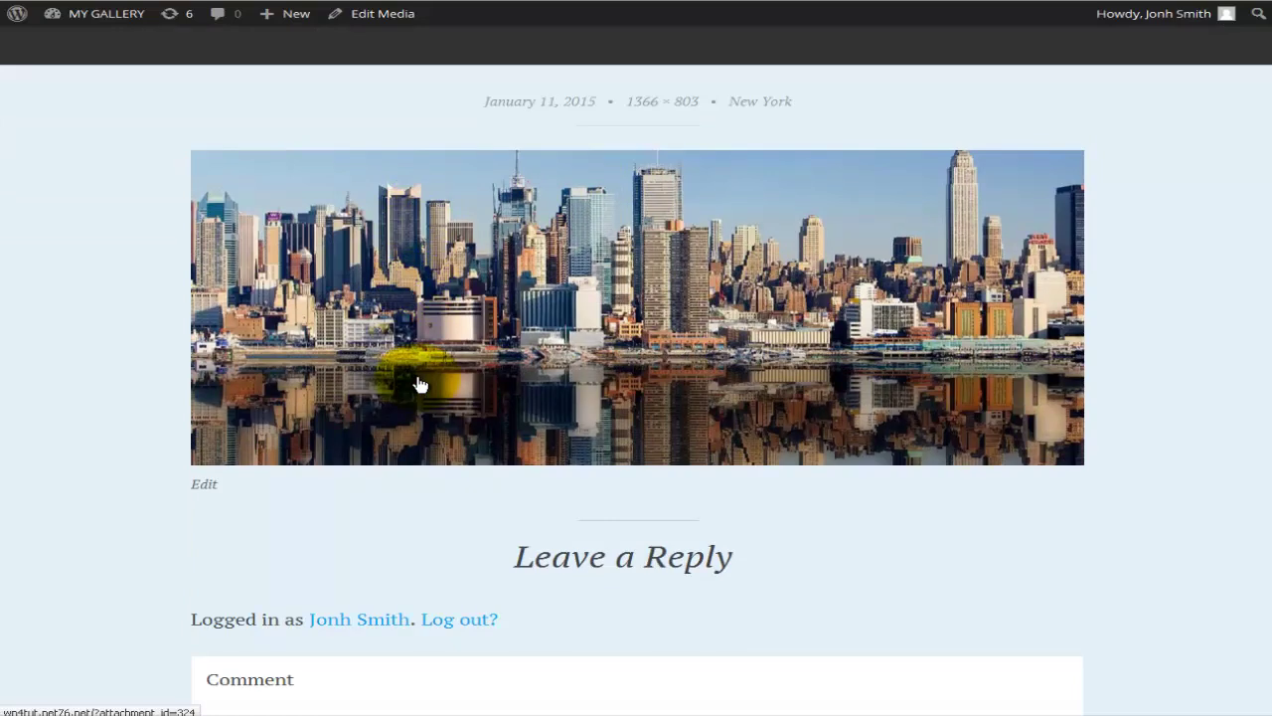
scroll(418, 384, down, 2)
scroll(418, 385, up, 2)
scroll(418, 383, down, 2)
scroll(556, 269, up, 1)
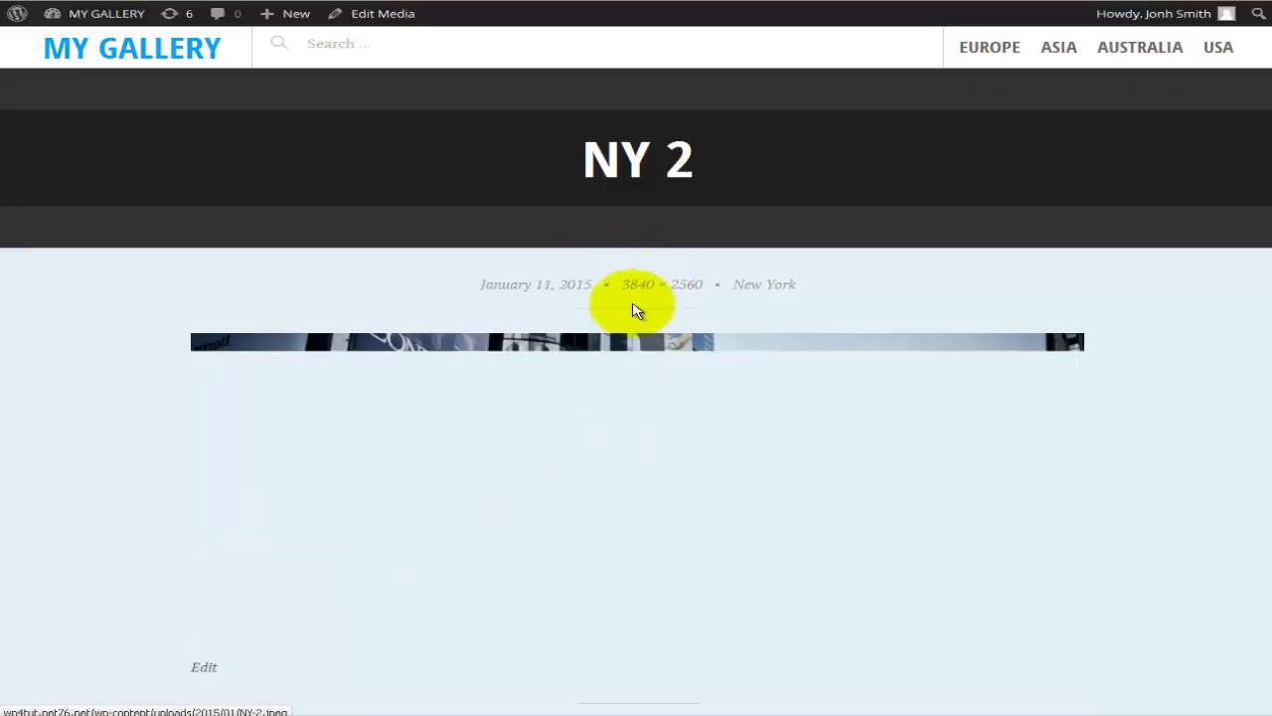
scroll(636, 318, down, 2)
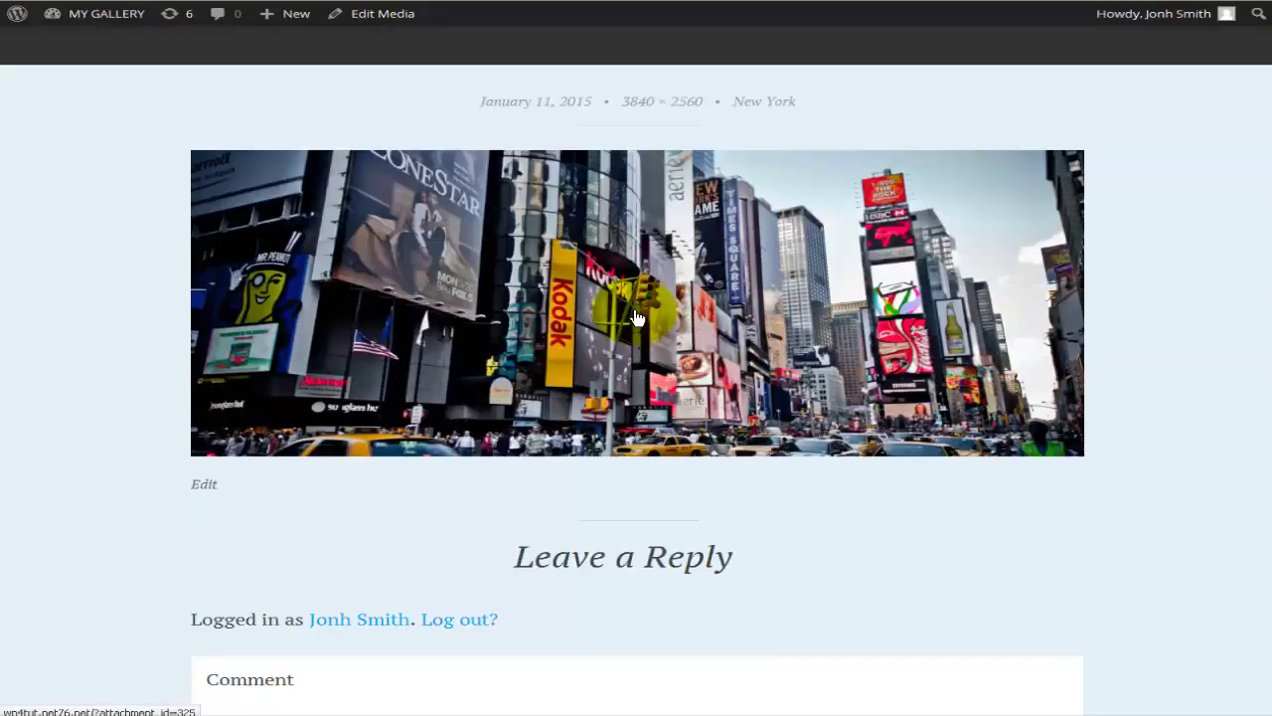
scroll(636, 318, down, 1)
scroll(583, 245, up, 1)
scroll(567, 348, down, 4)
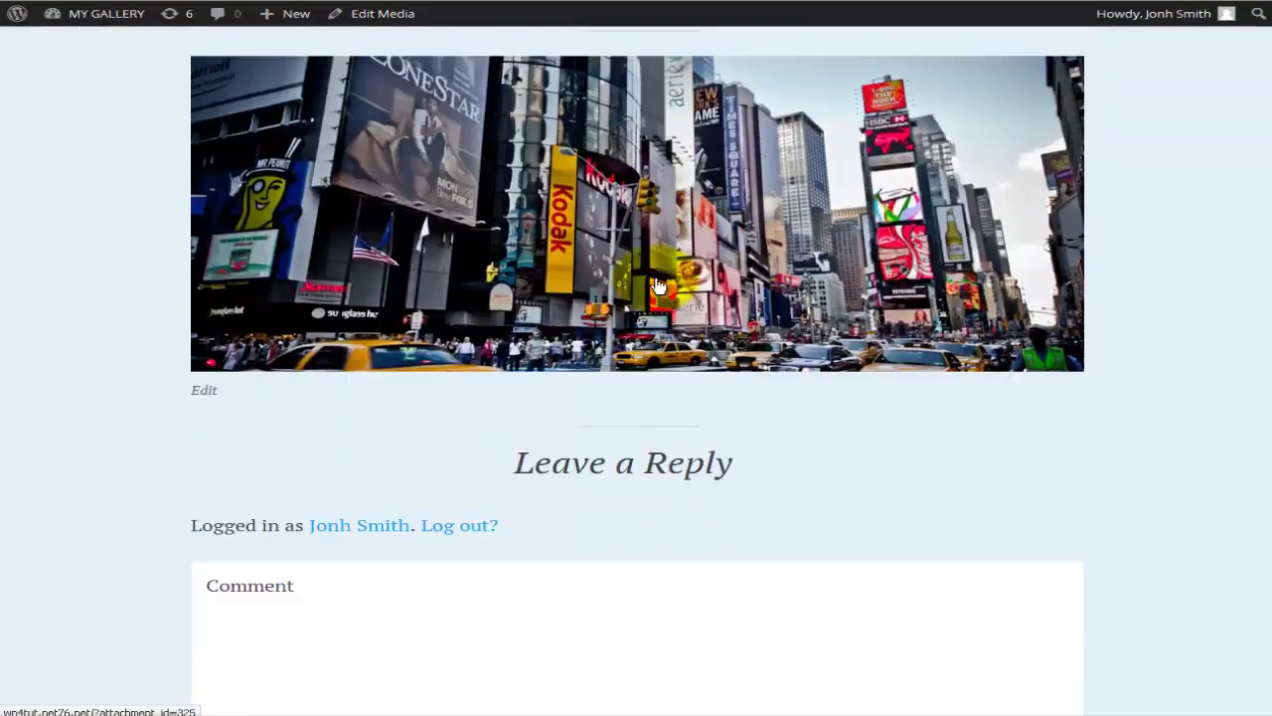
click(544, 410)
scroll(616, 405, up, 3)
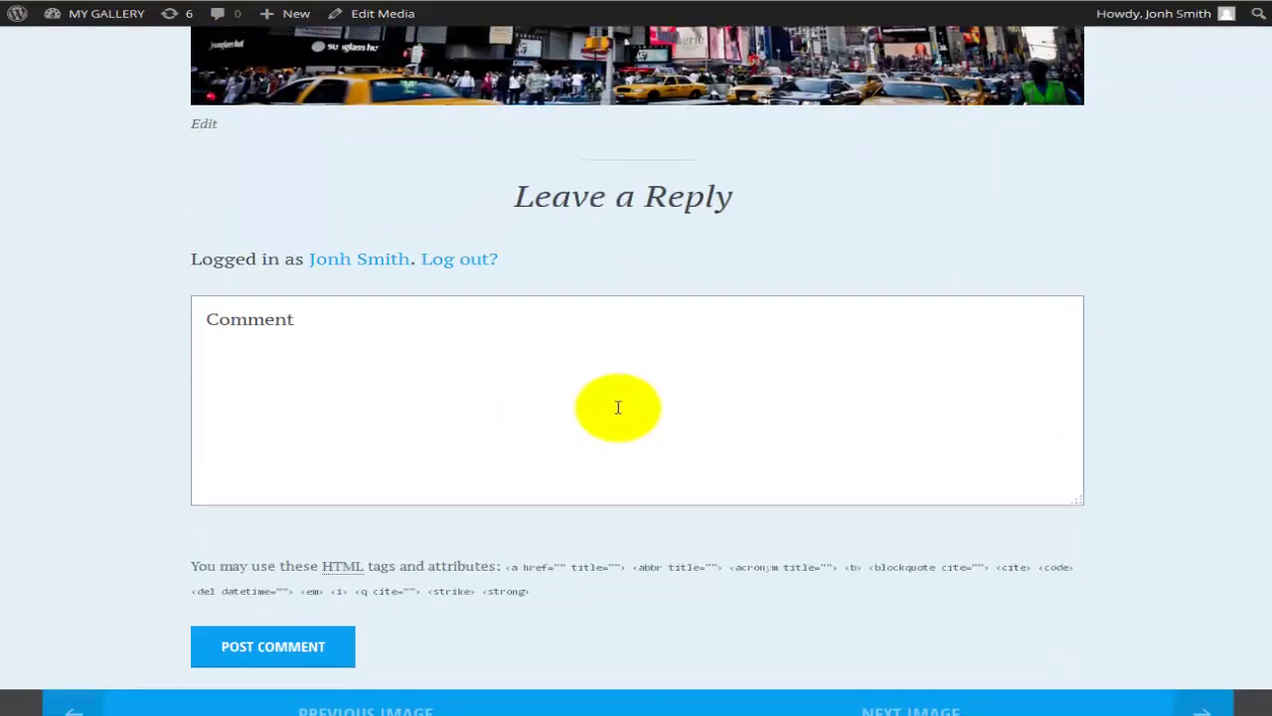
Advance to the NY 3 attachment page, look it over, and close the preview tab.
click(671, 268)
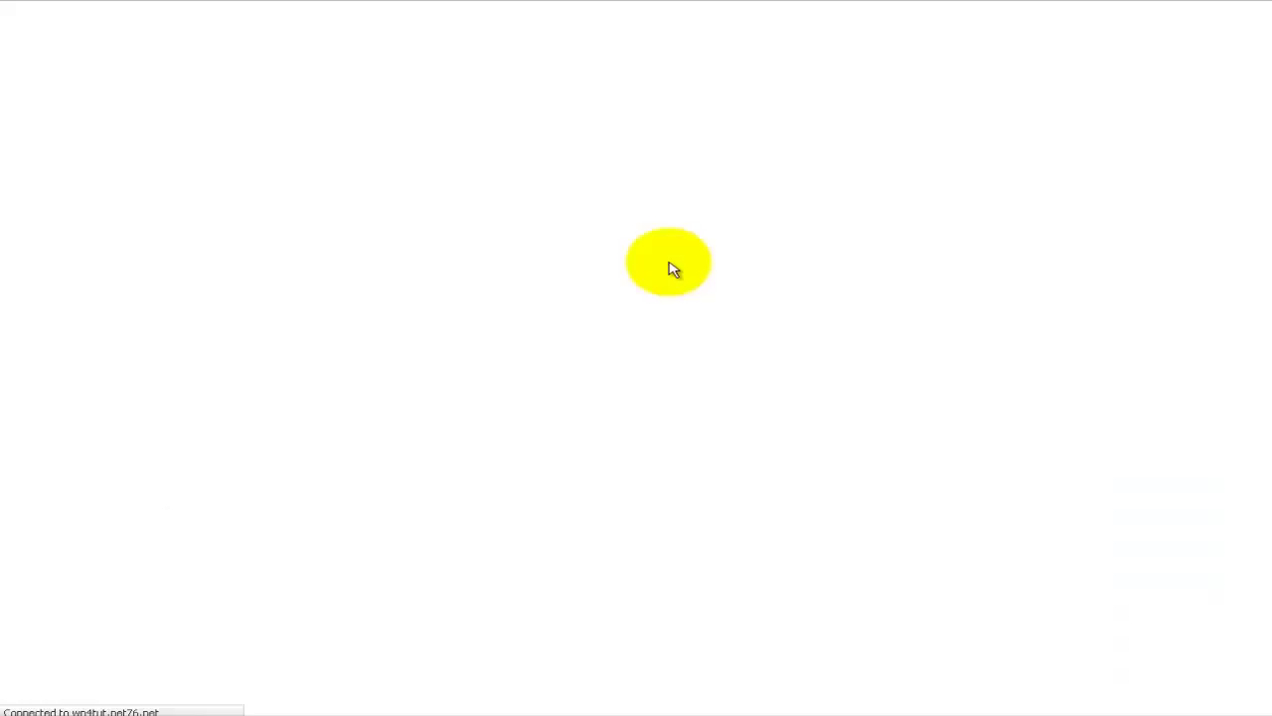
scroll(610, 347, down, 2)
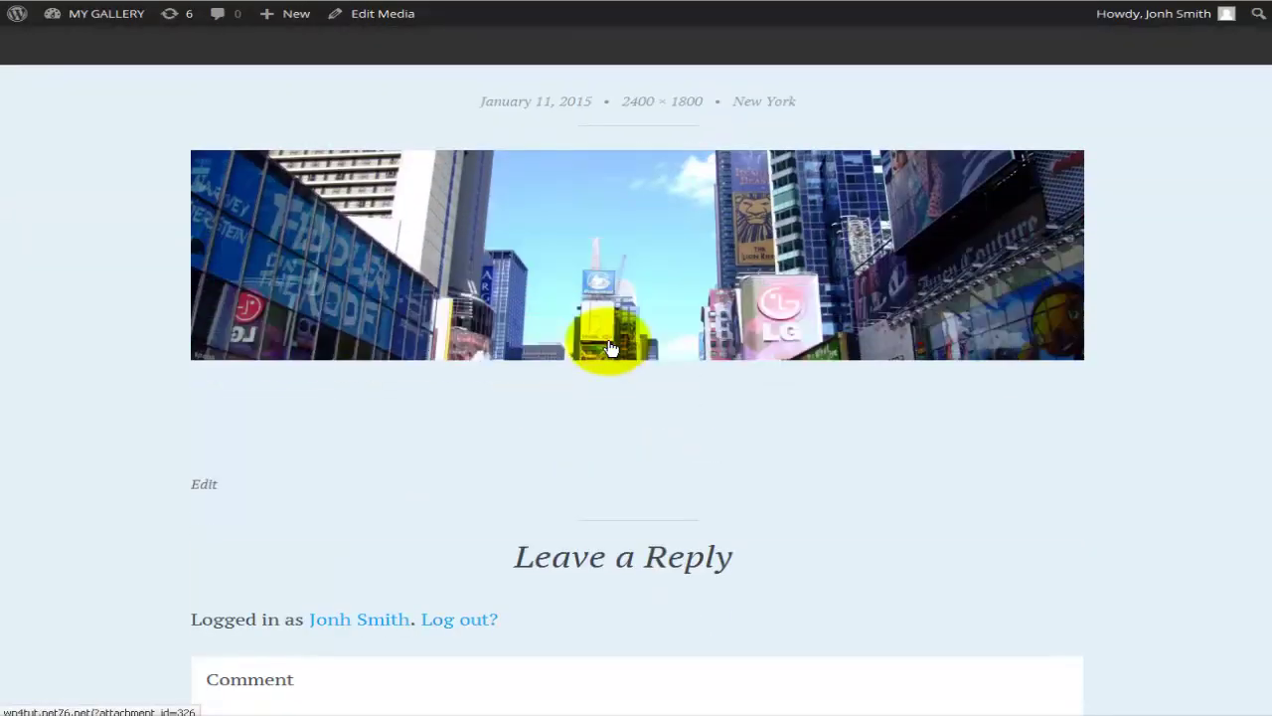
scroll(567, 378, down, 3)
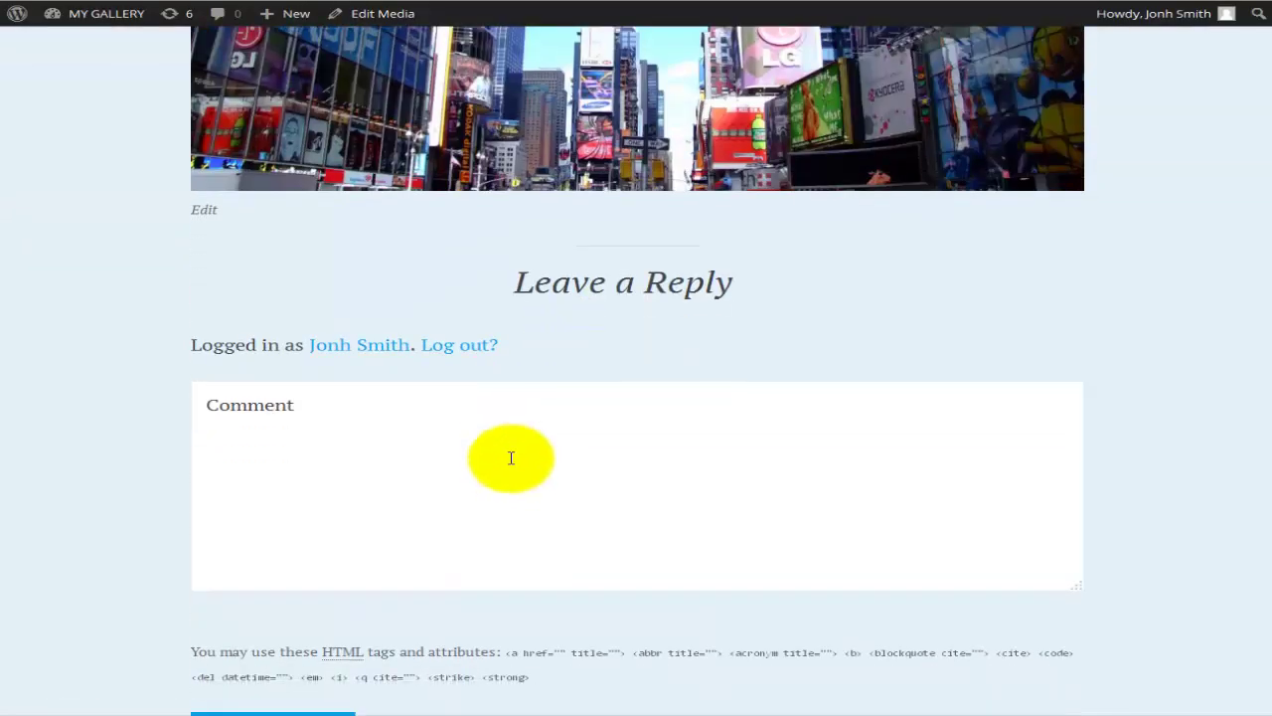
scroll(520, 242, up, 3)
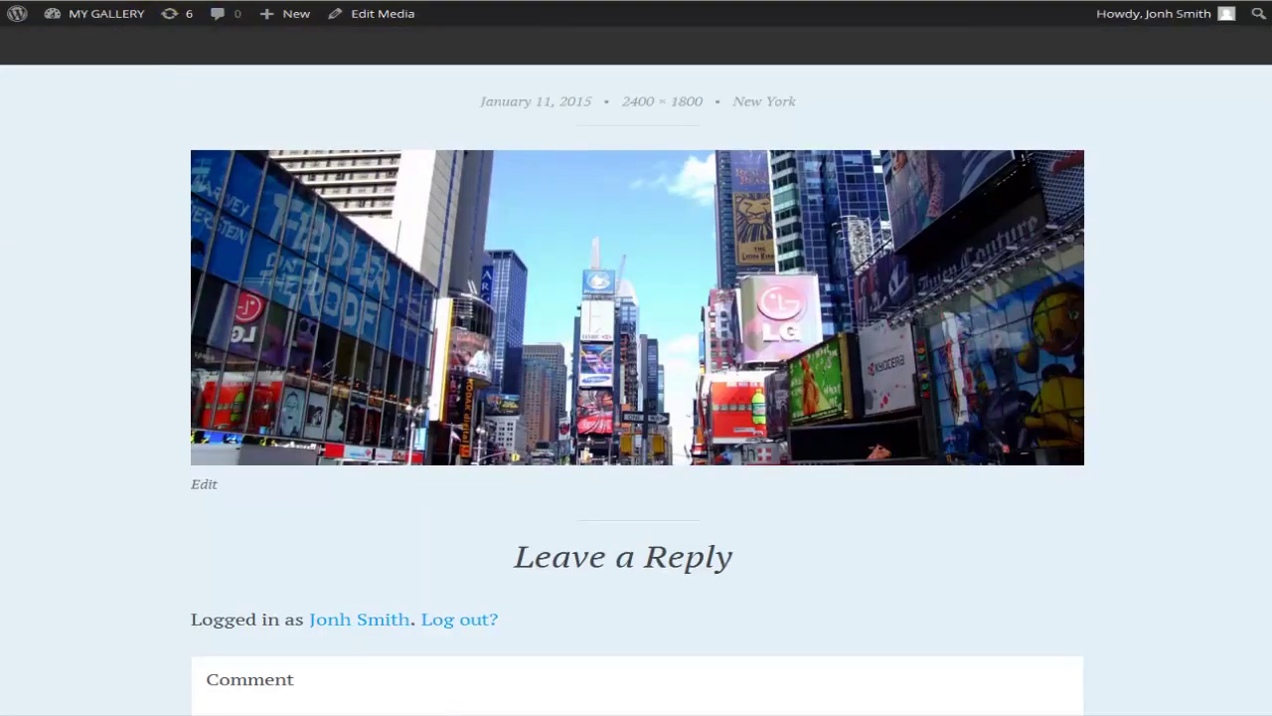
key(ctrl+w)
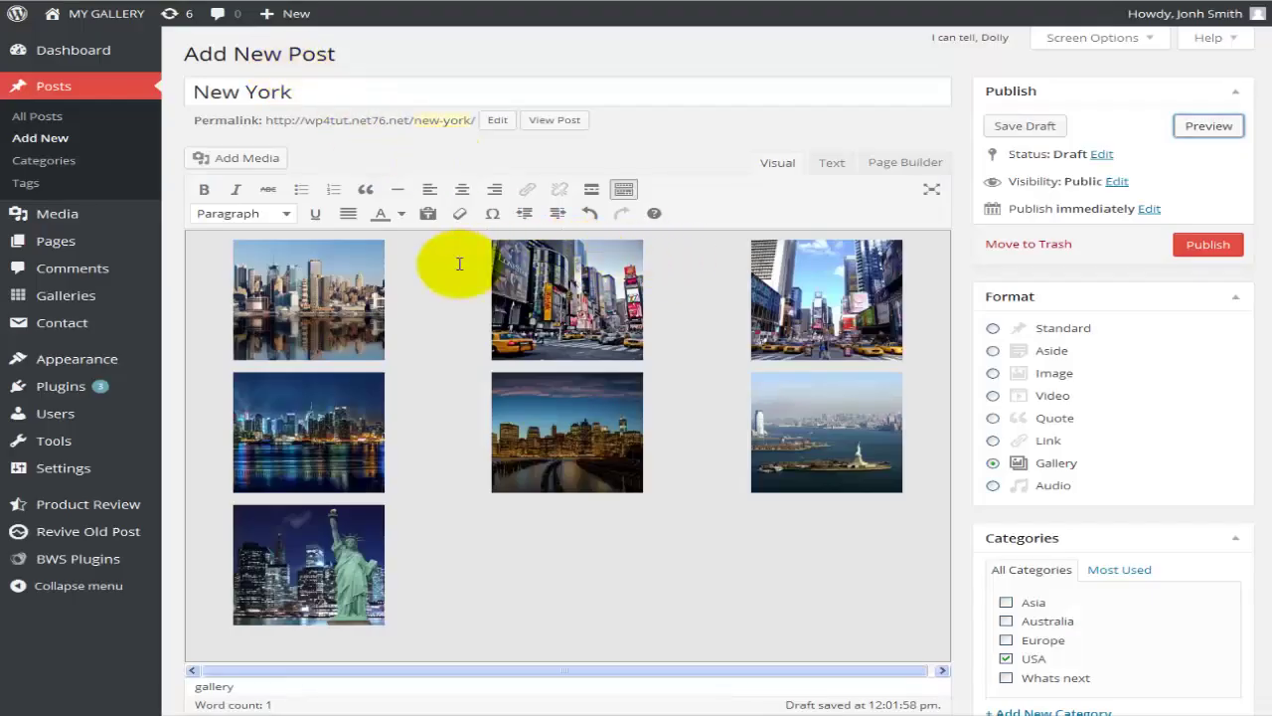
Set the gallery's Link To option to Media File and update the gallery.
click(454, 294)
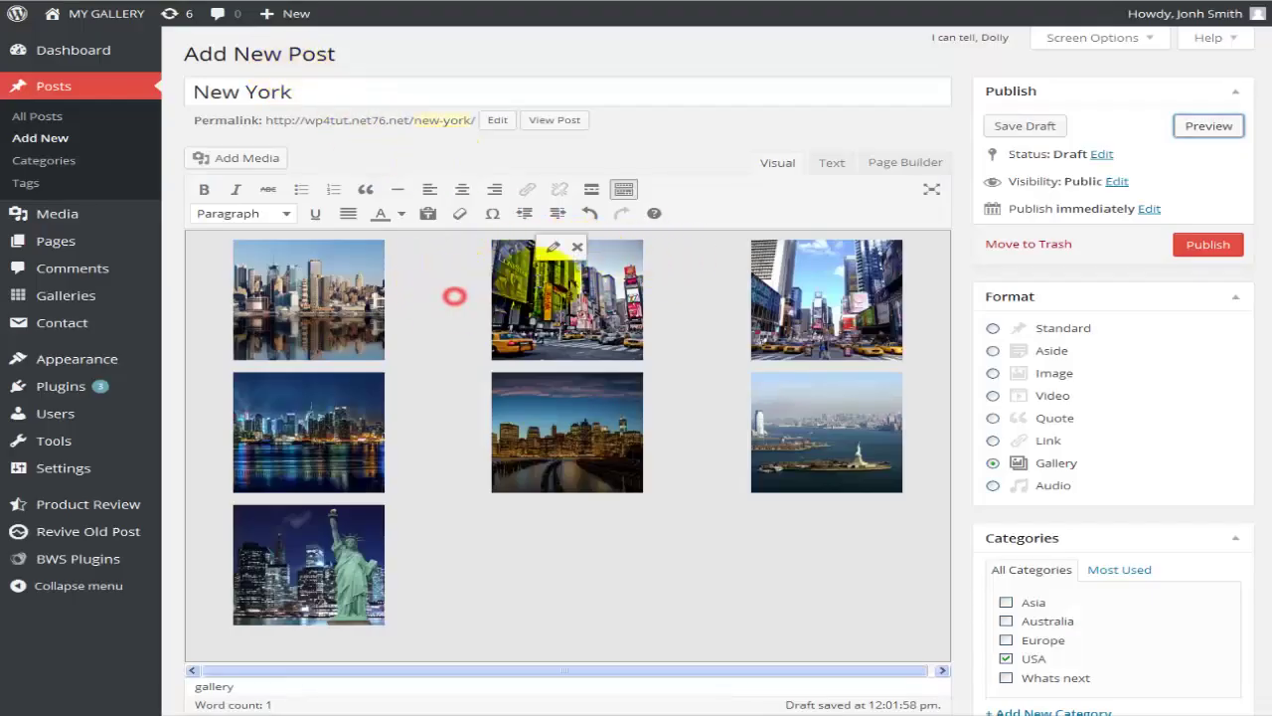
click(551, 248)
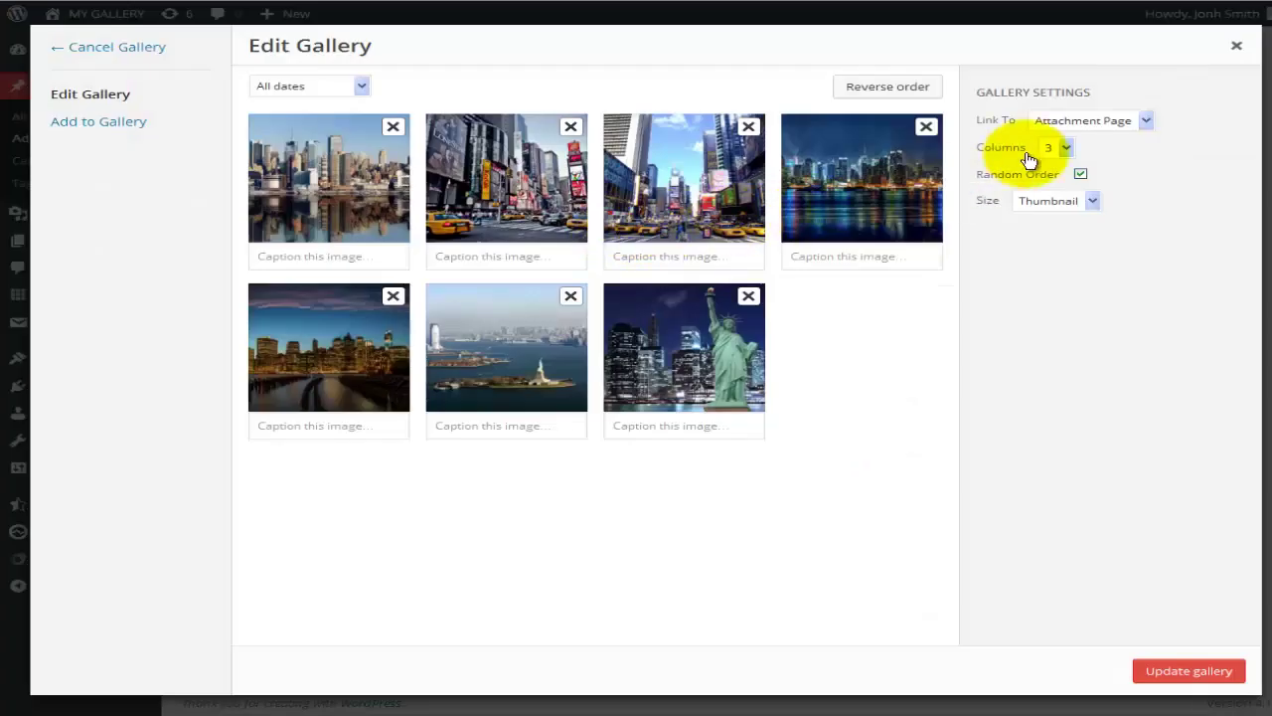
click(1113, 127)
click(1094, 152)
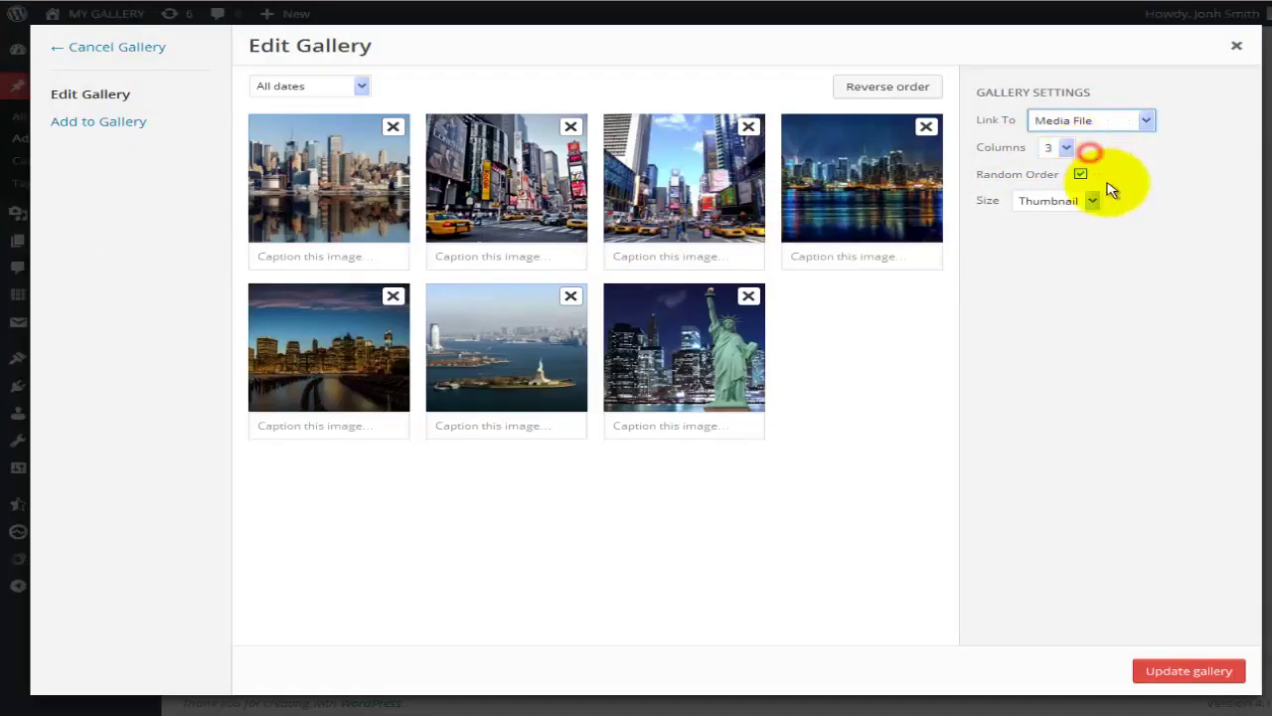
click(1189, 672)
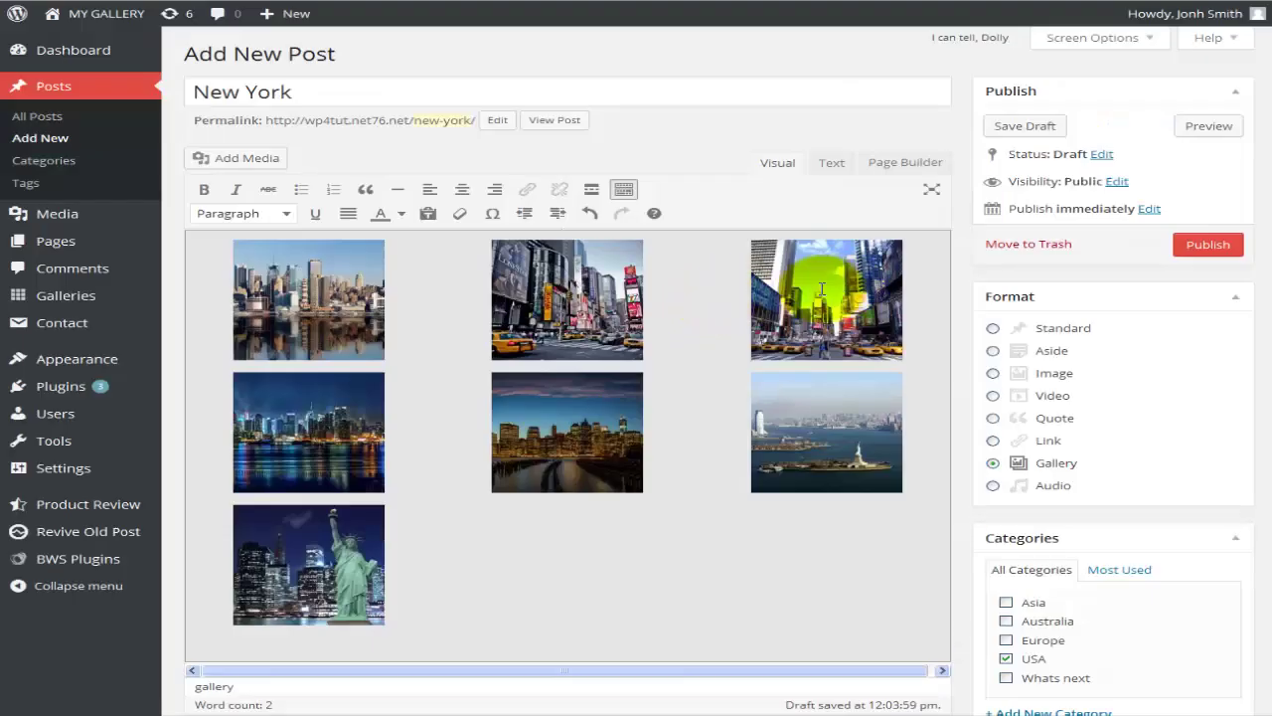
click(1201, 135)
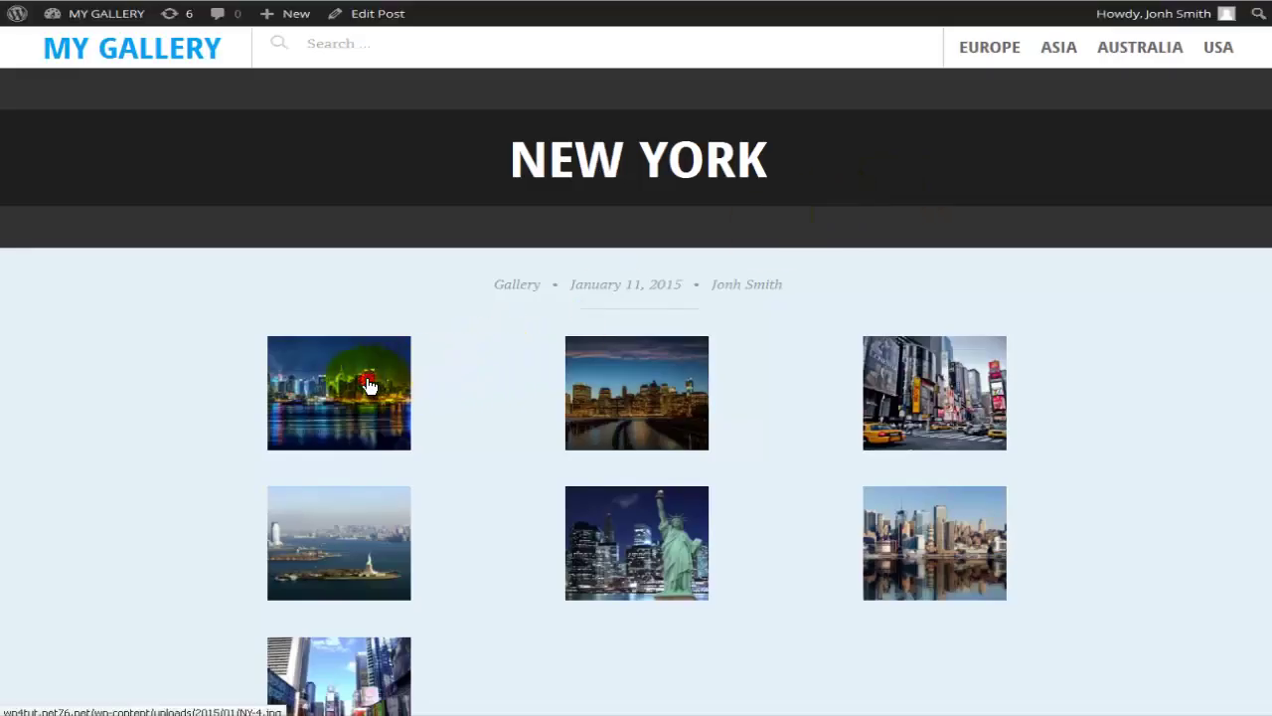
click(367, 383)
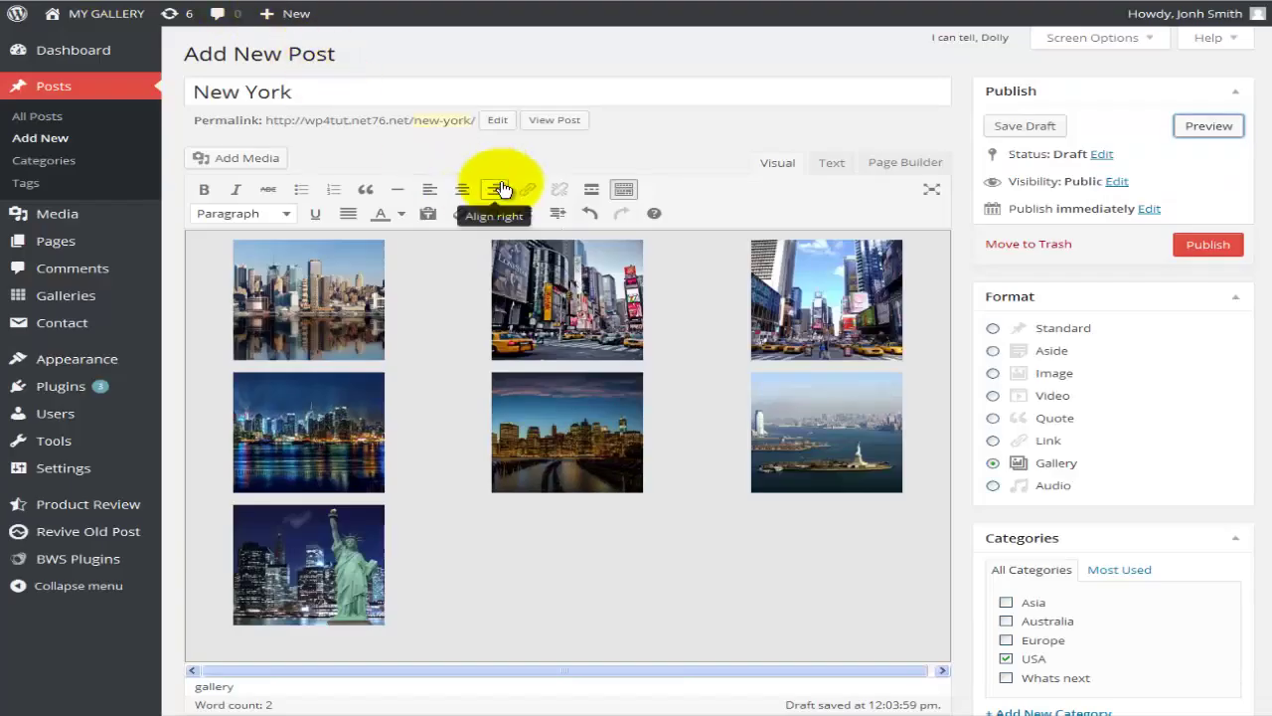
Set the gallery's Link To option to None, update it, and preview the post.
click(472, 312)
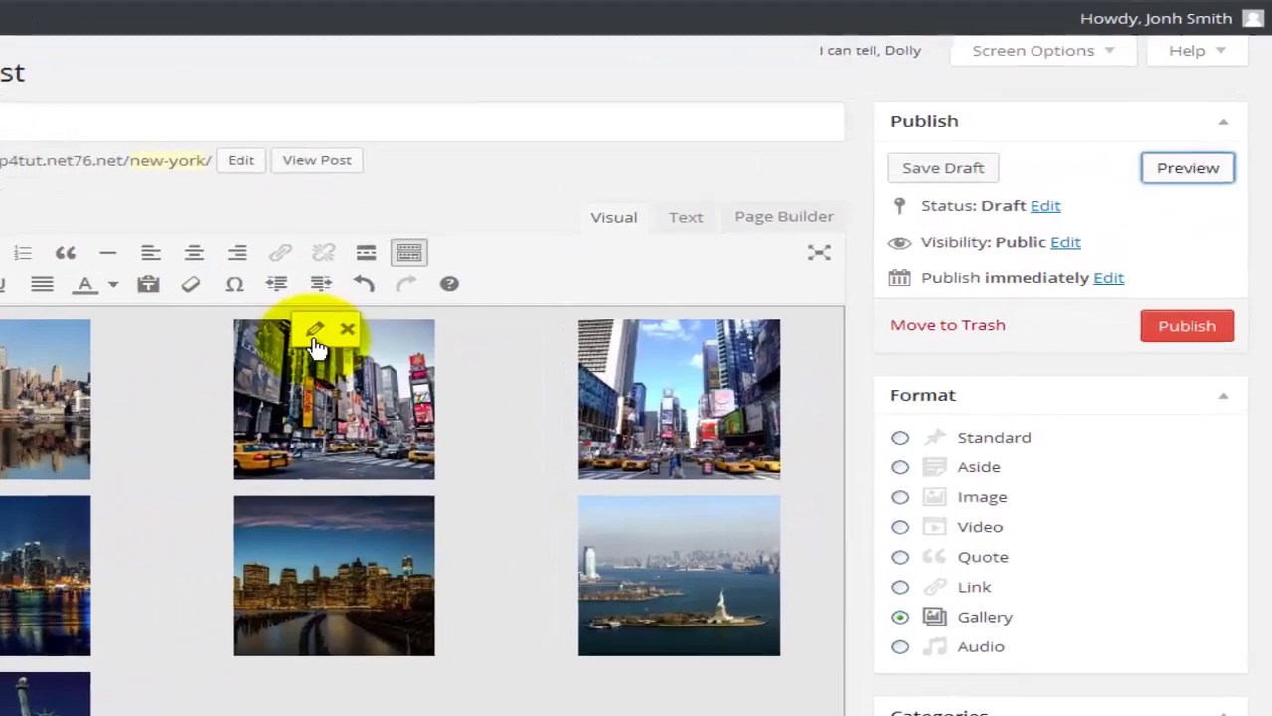
click(464, 283)
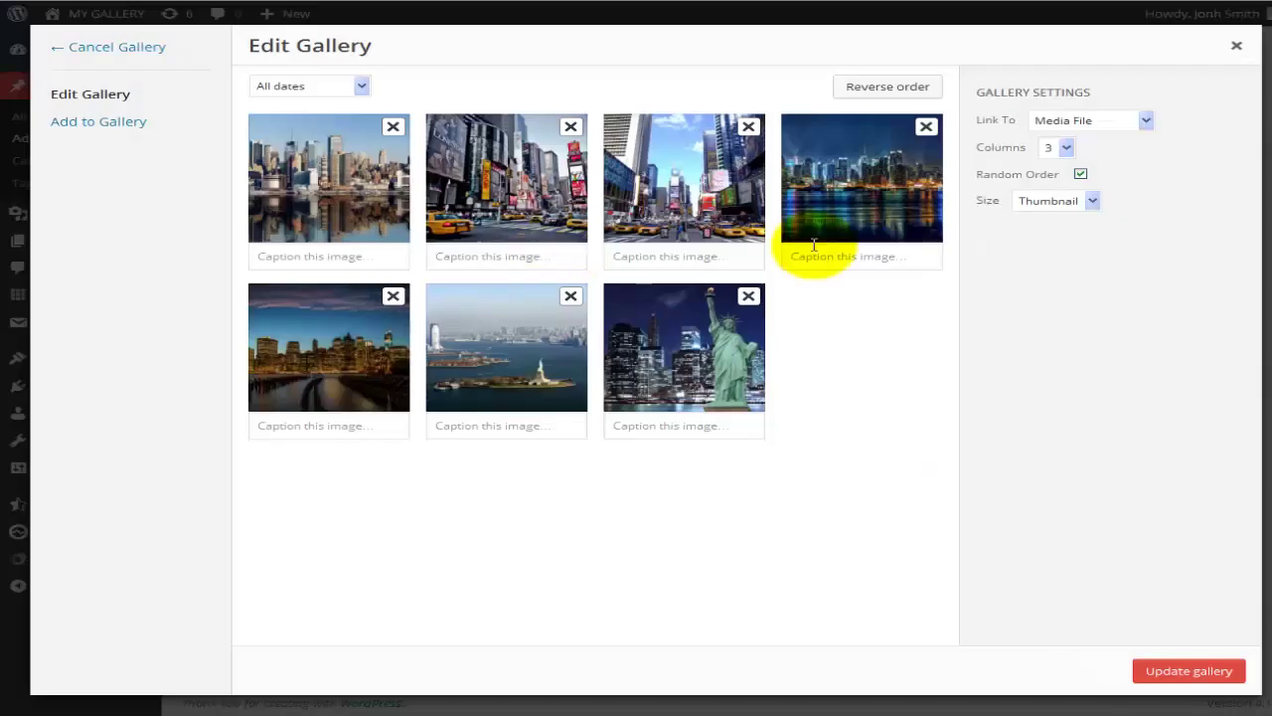
click(1063, 121)
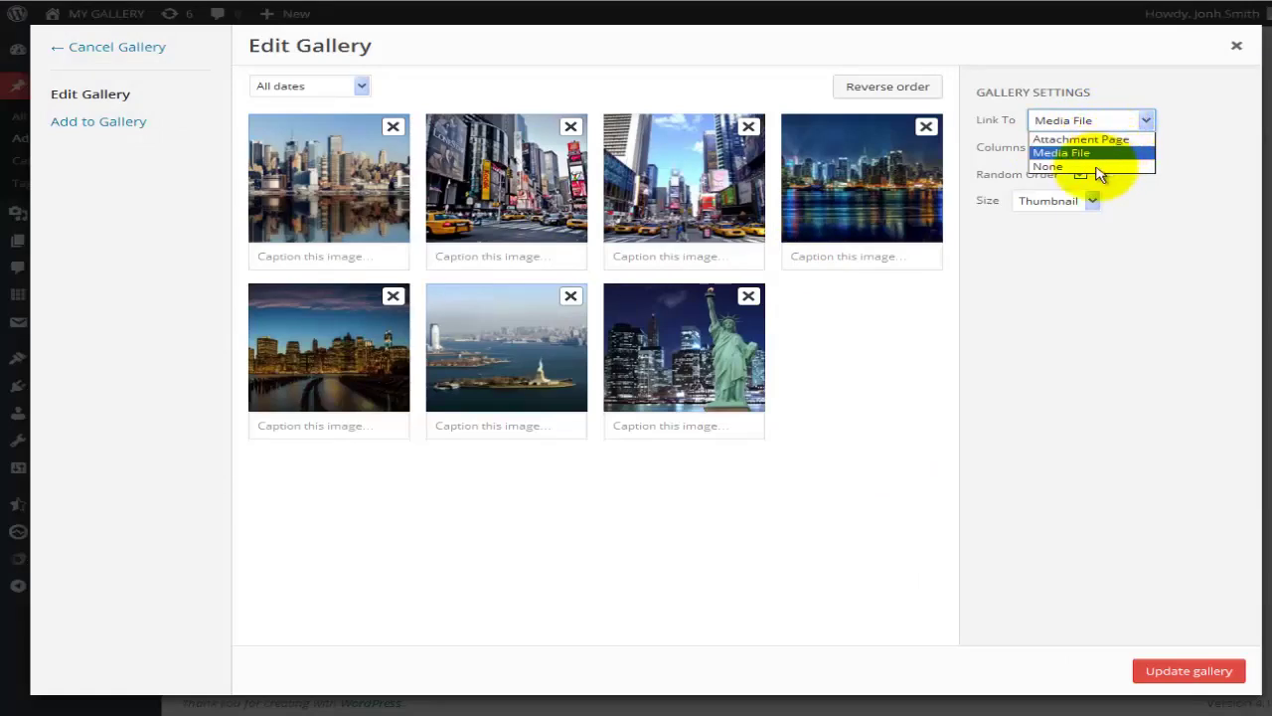
click(1103, 167)
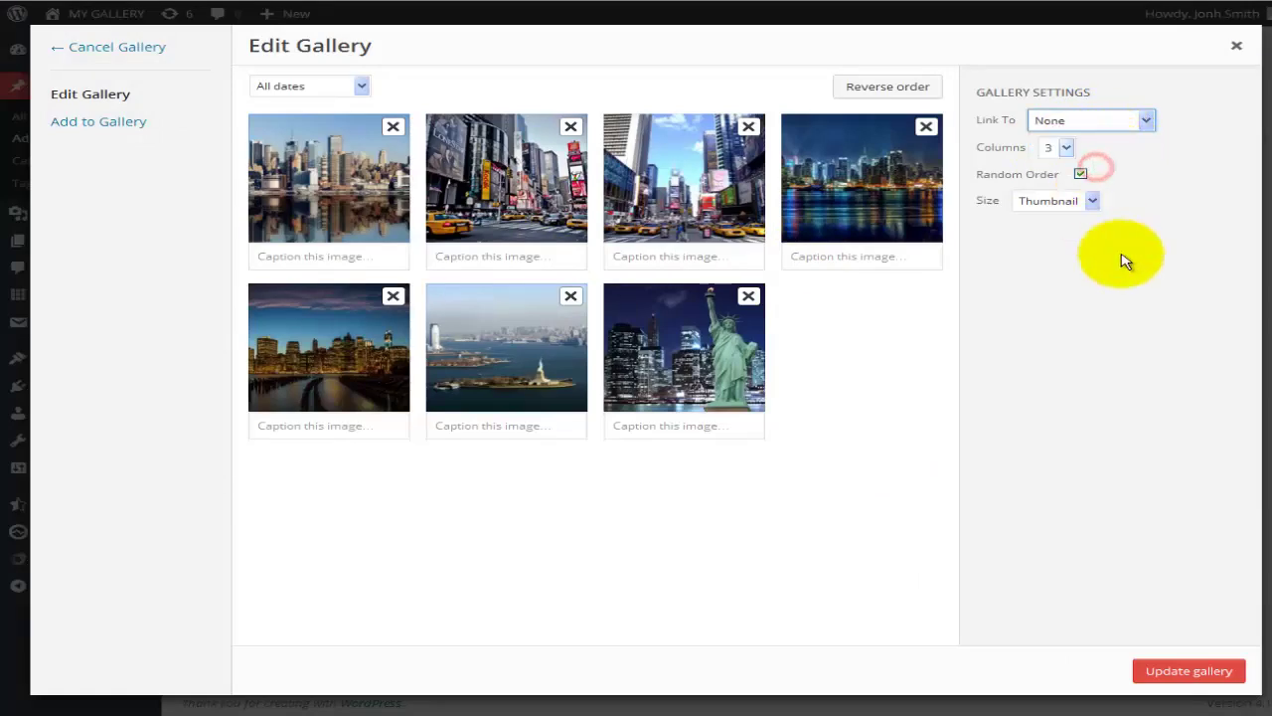
click(1176, 671)
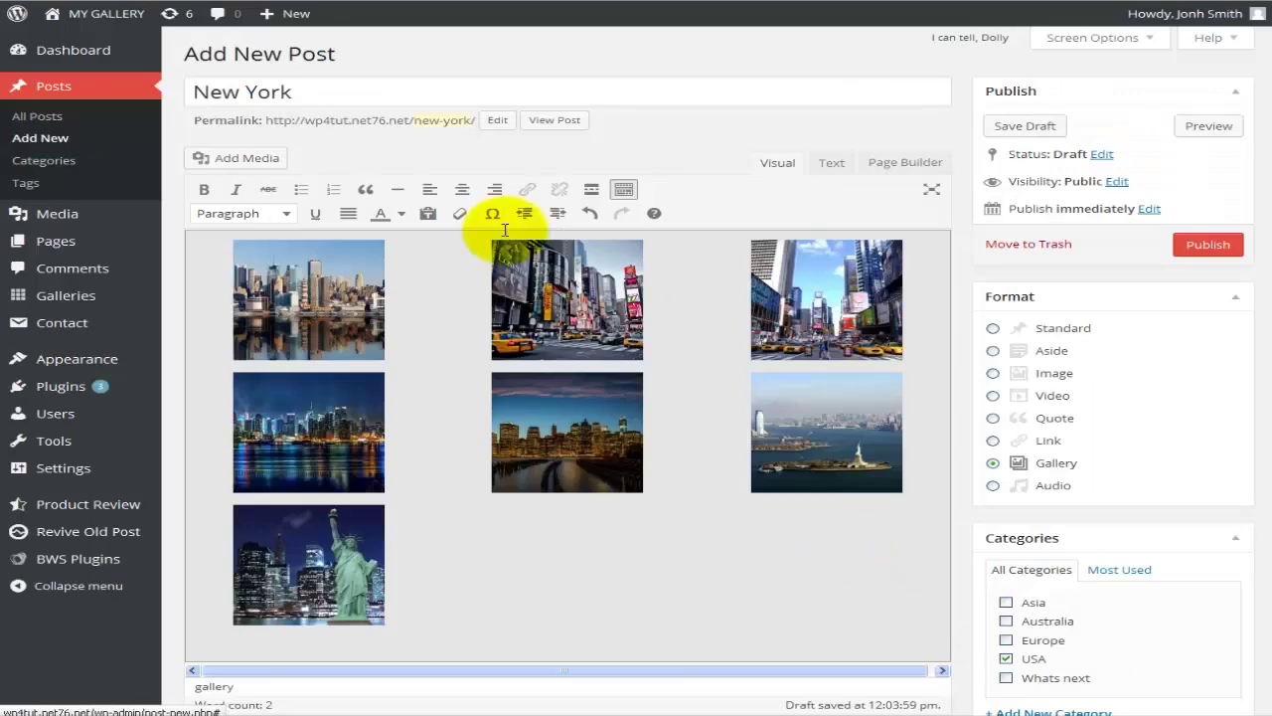
click(1203, 125)
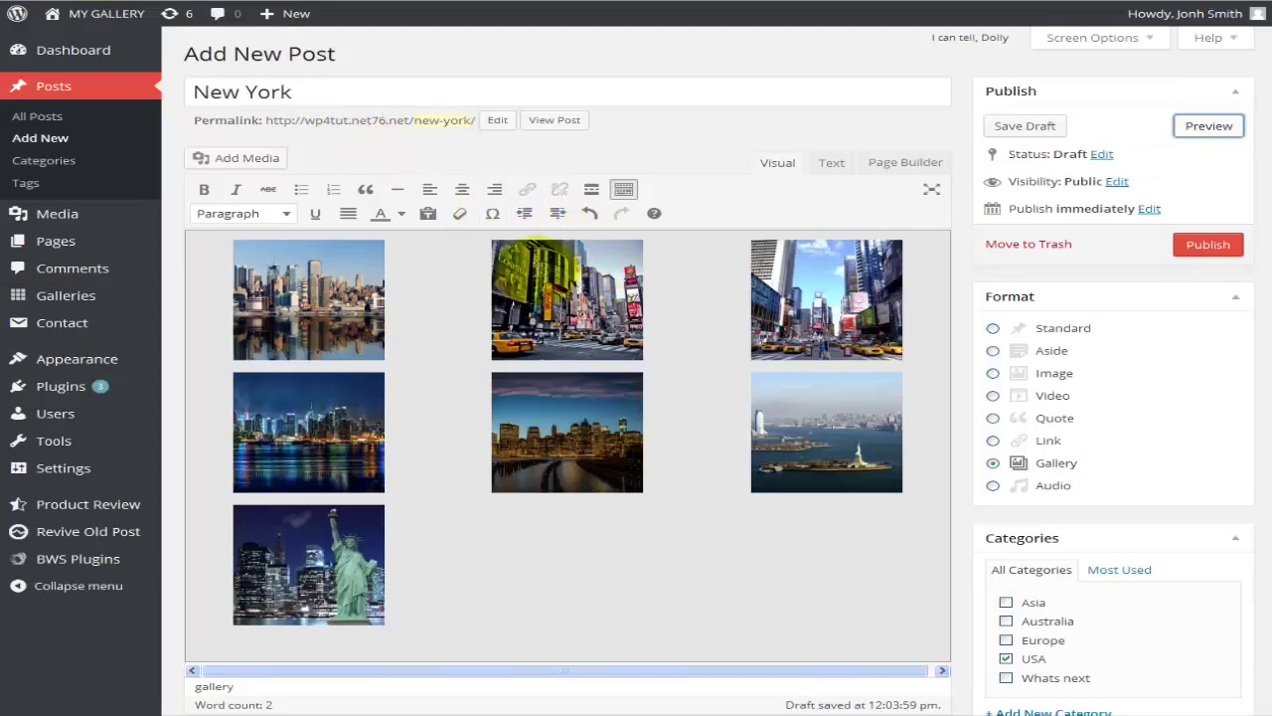
Change the gallery's Link To option to Attachment Page and update the gallery.
click(448, 269)
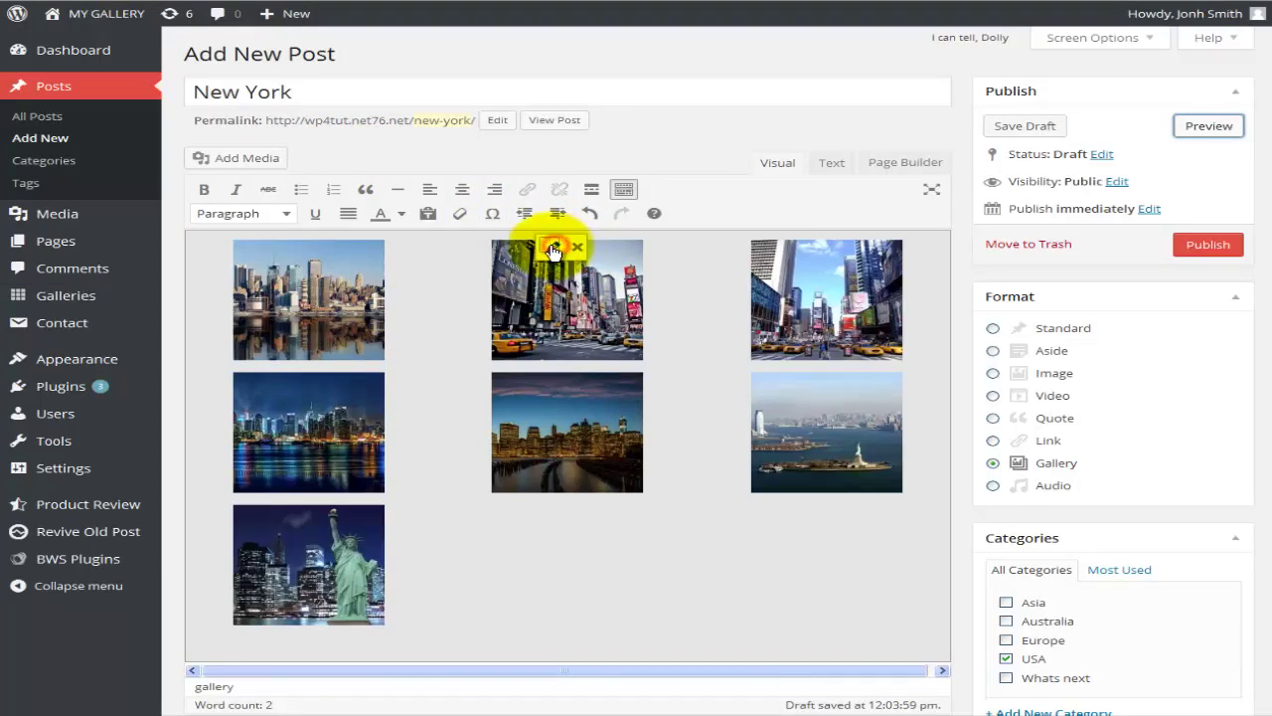
click(633, 260)
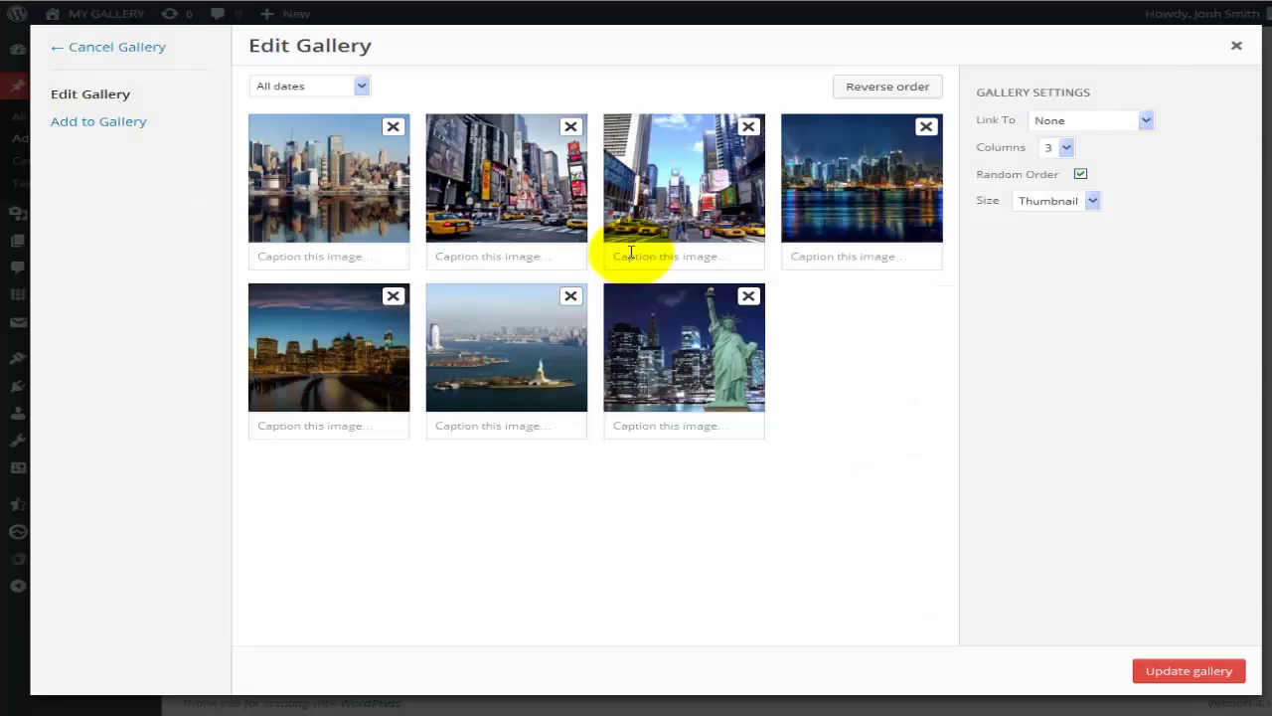
click(1147, 118)
click(1113, 139)
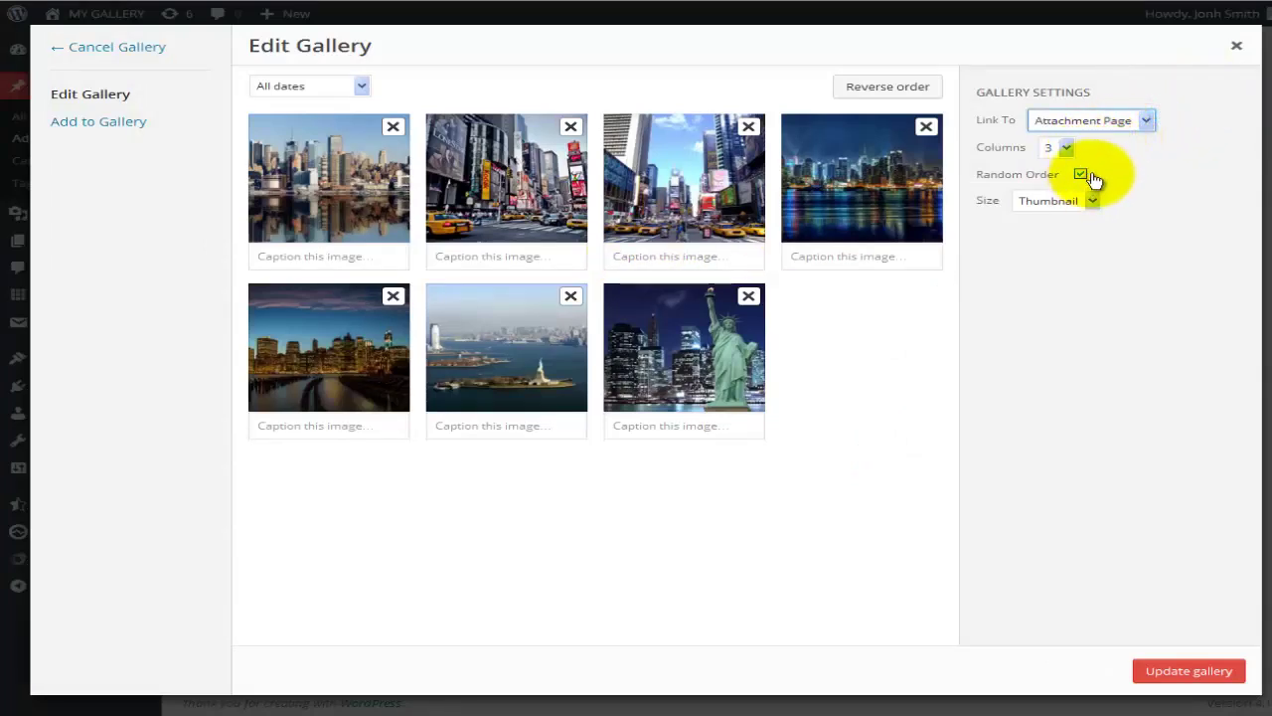
click(1150, 672)
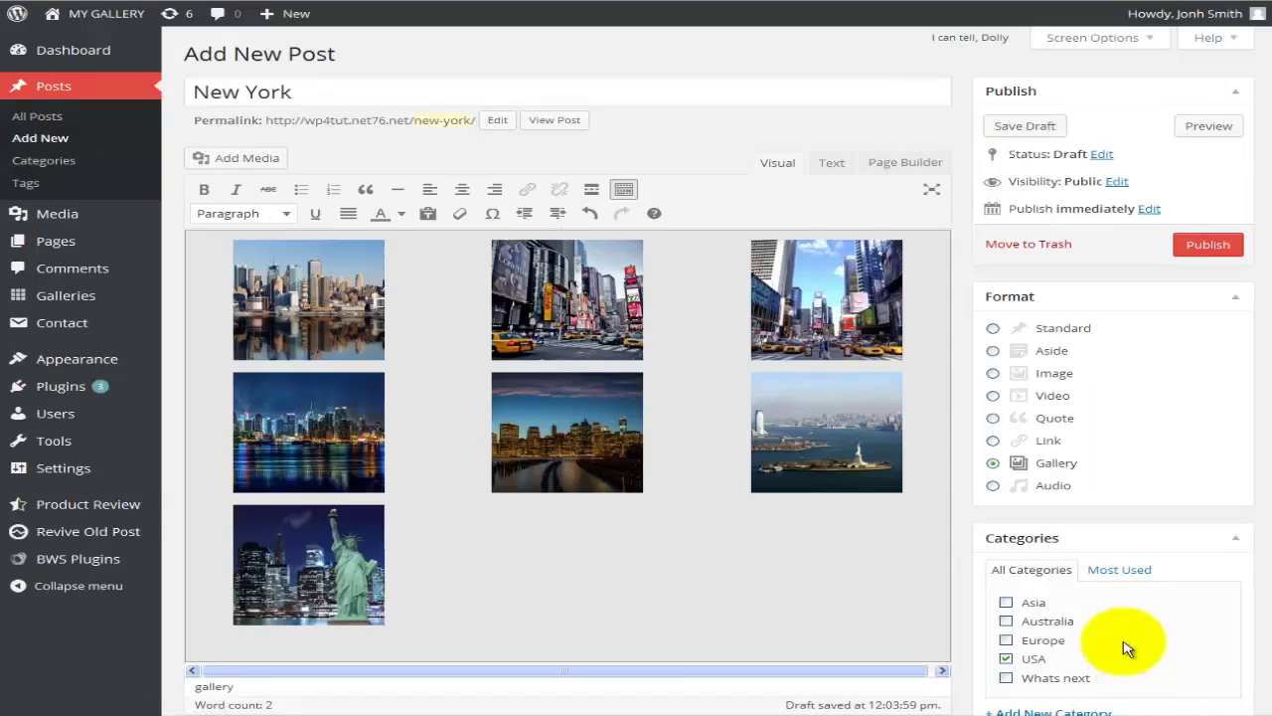
click(1209, 125)
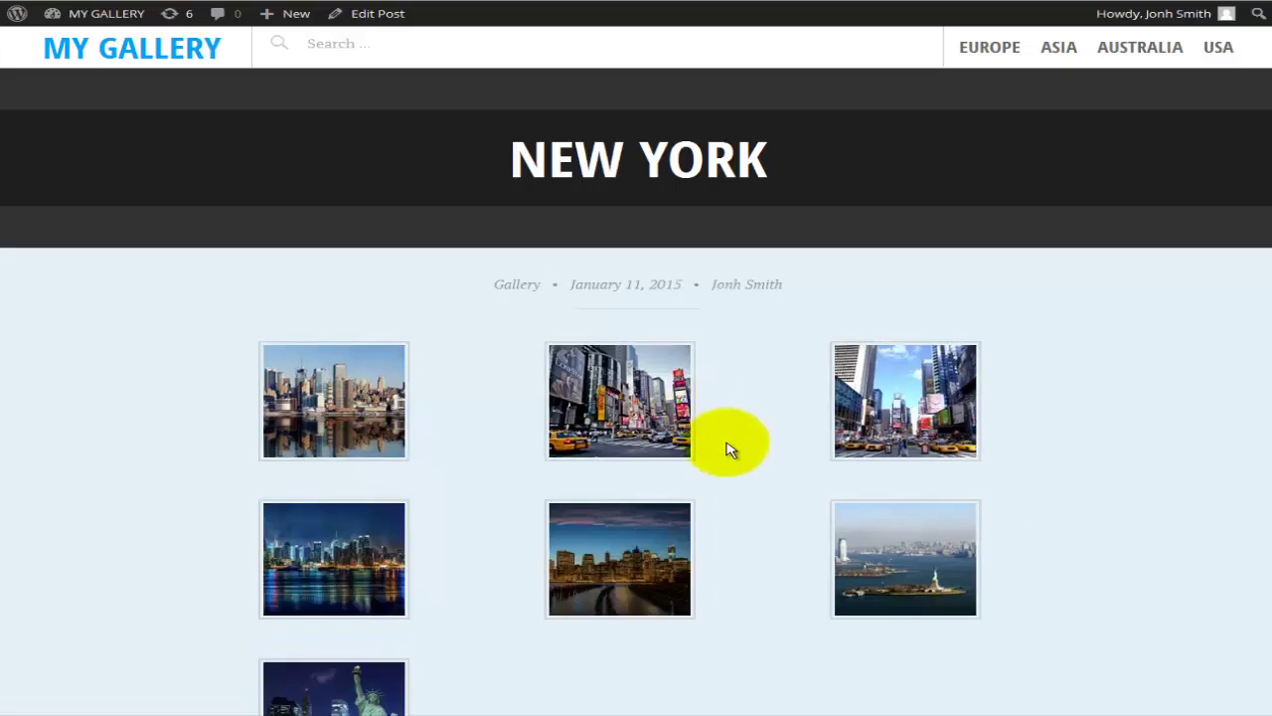
click(362, 399)
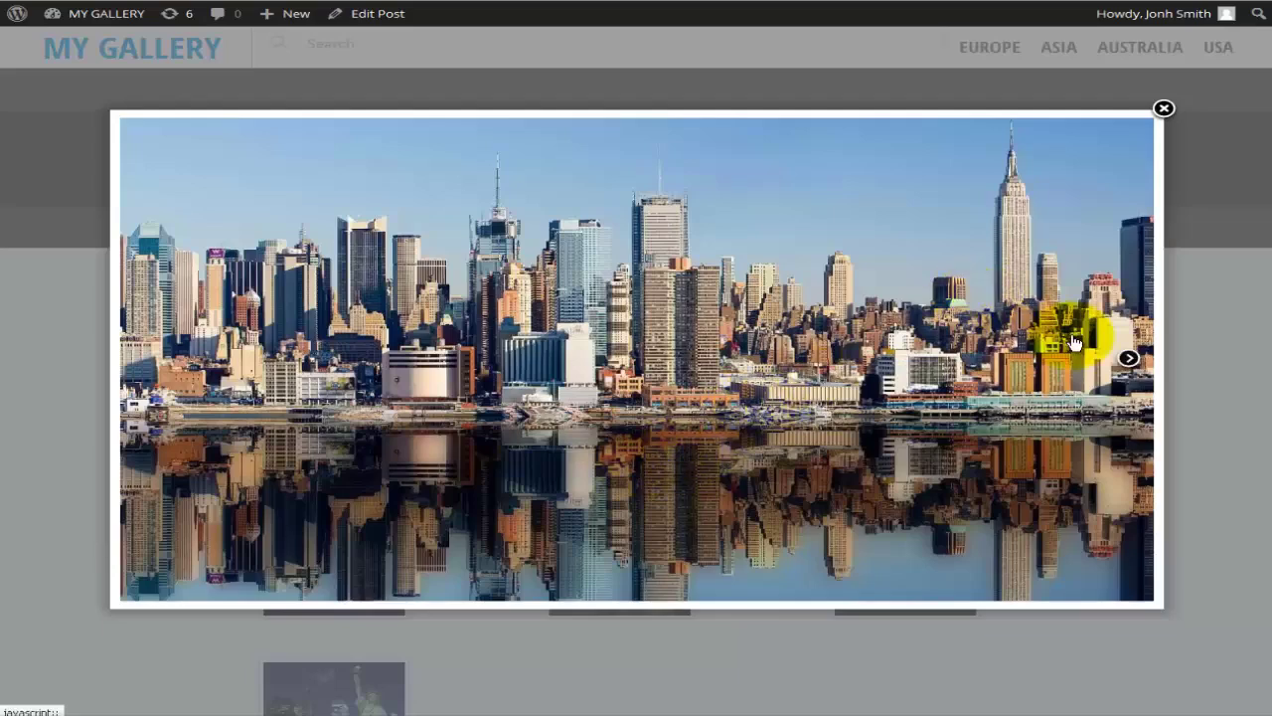
click(1133, 368)
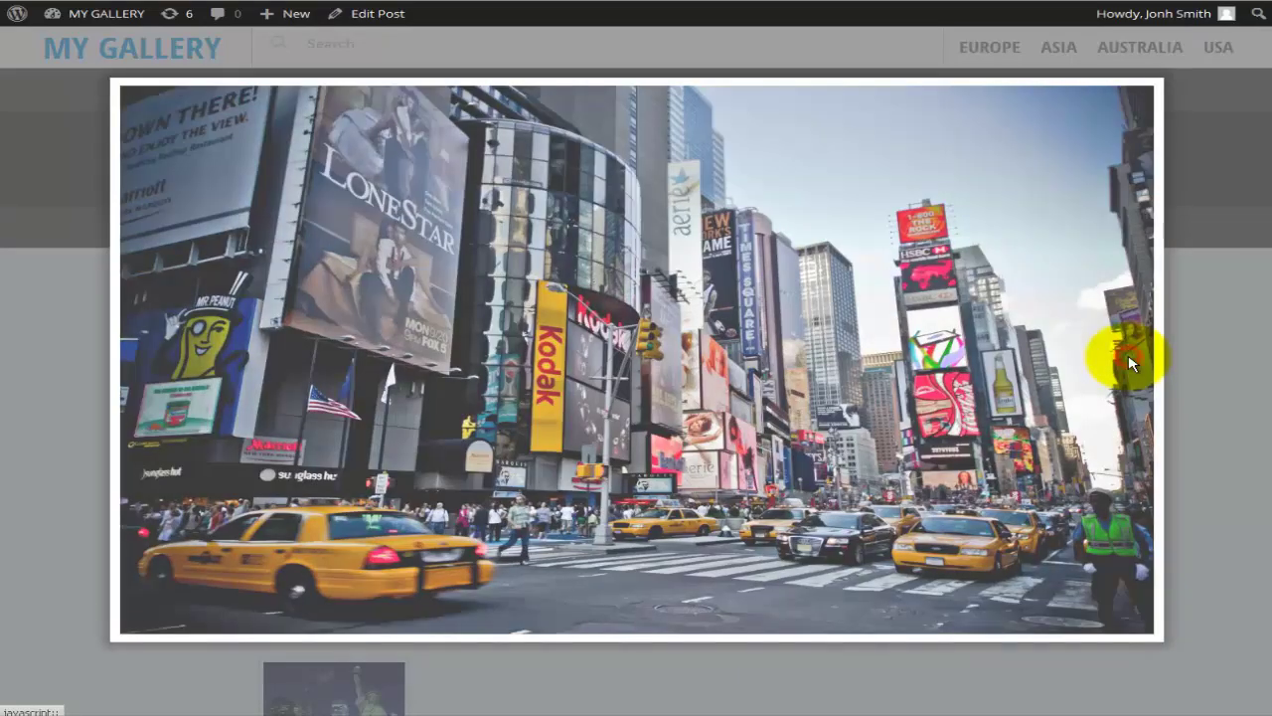
click(1130, 360)
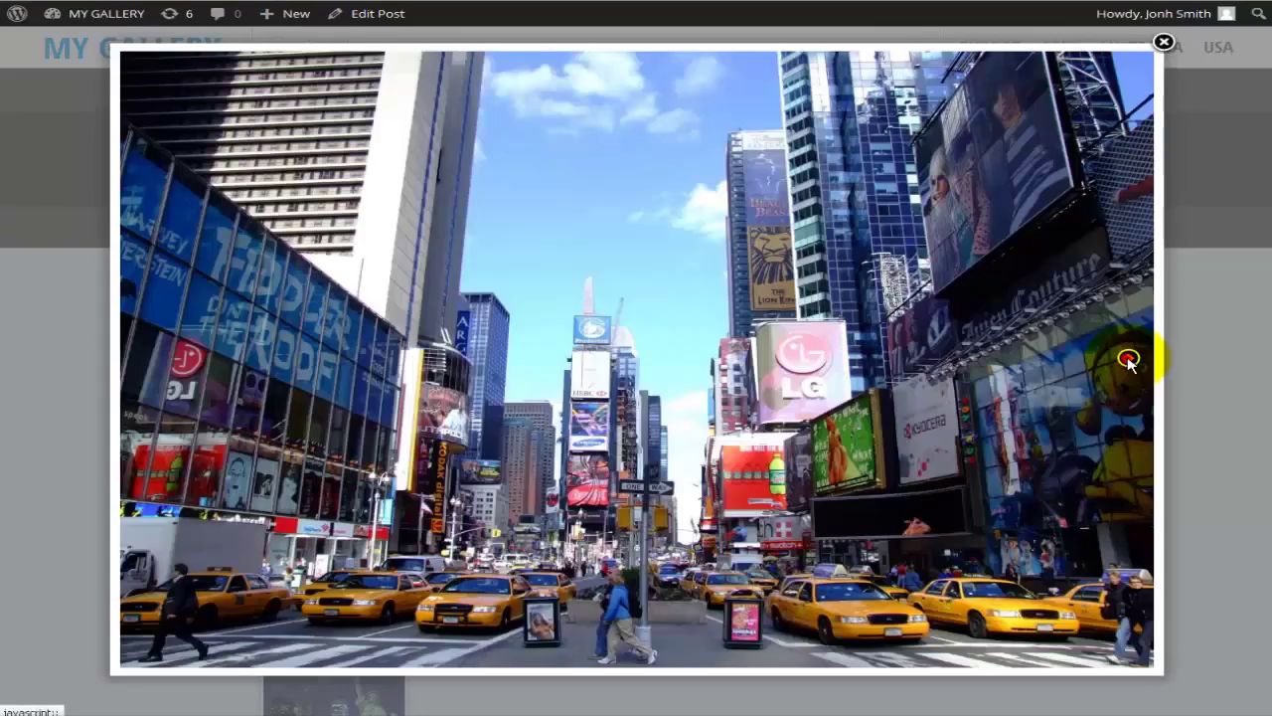
click(1129, 360)
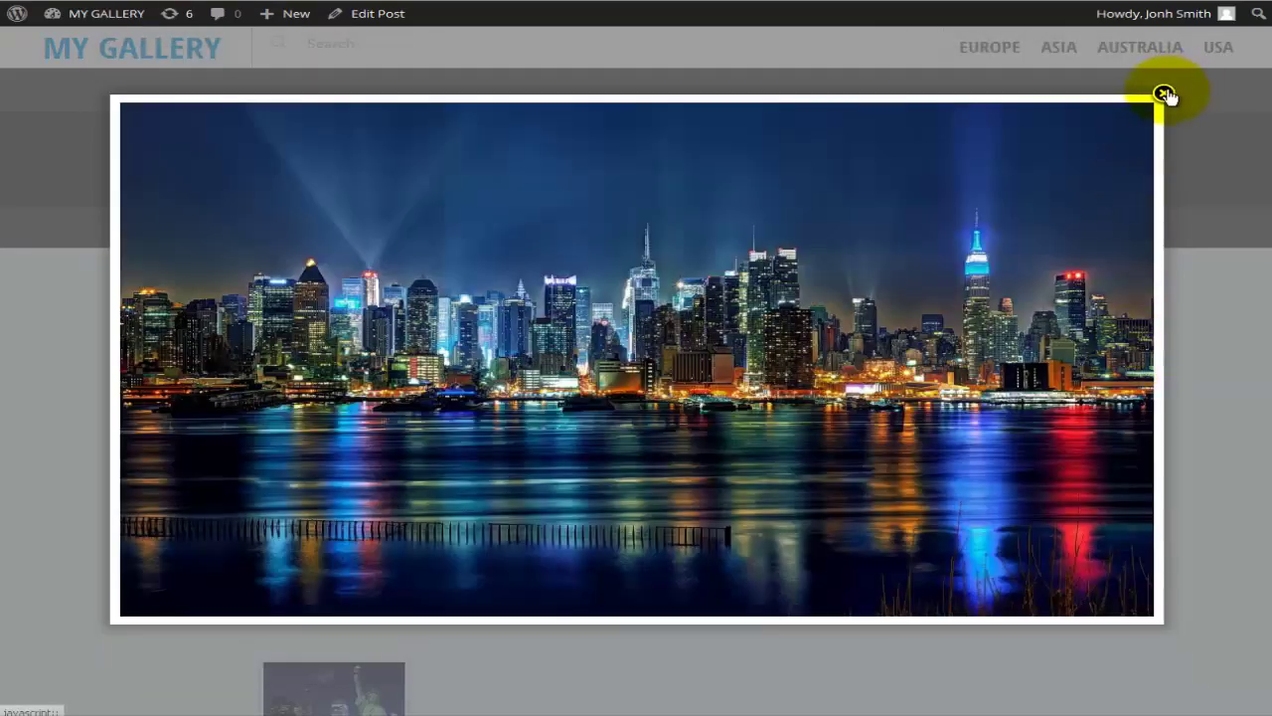
click(1164, 94)
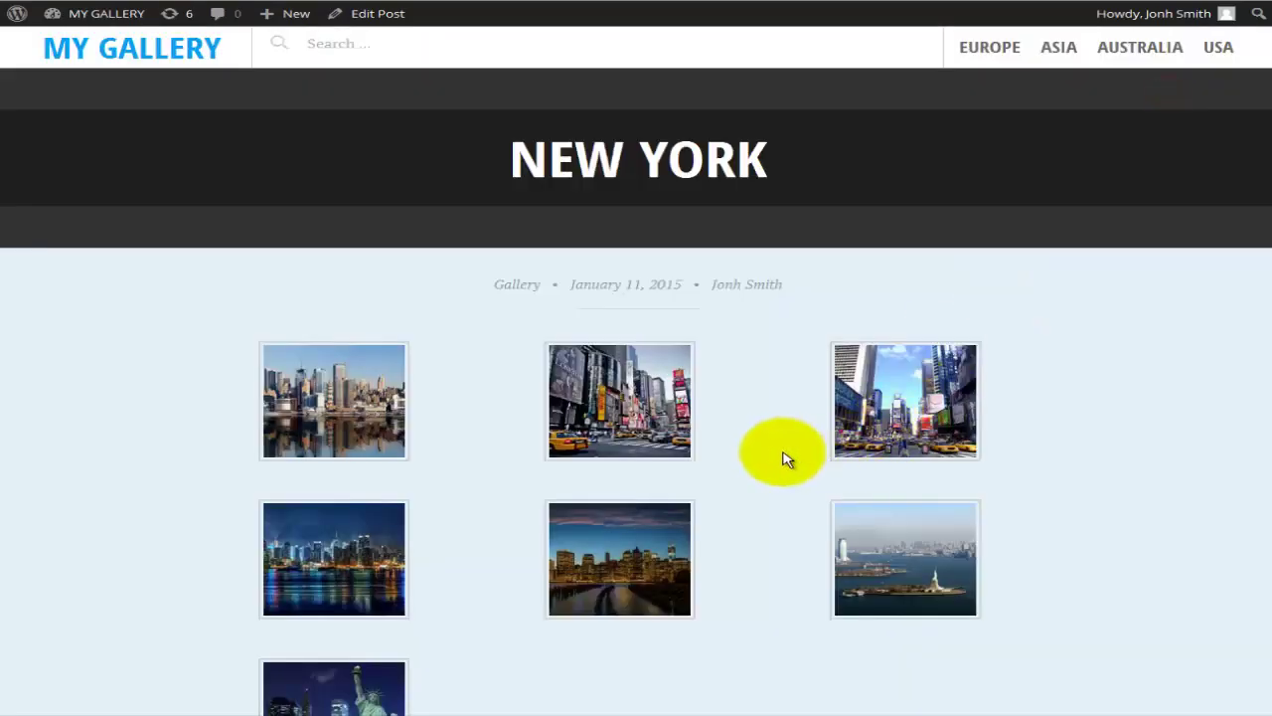
scroll(784, 458, down, 5)
scroll(751, 468, down, 1)
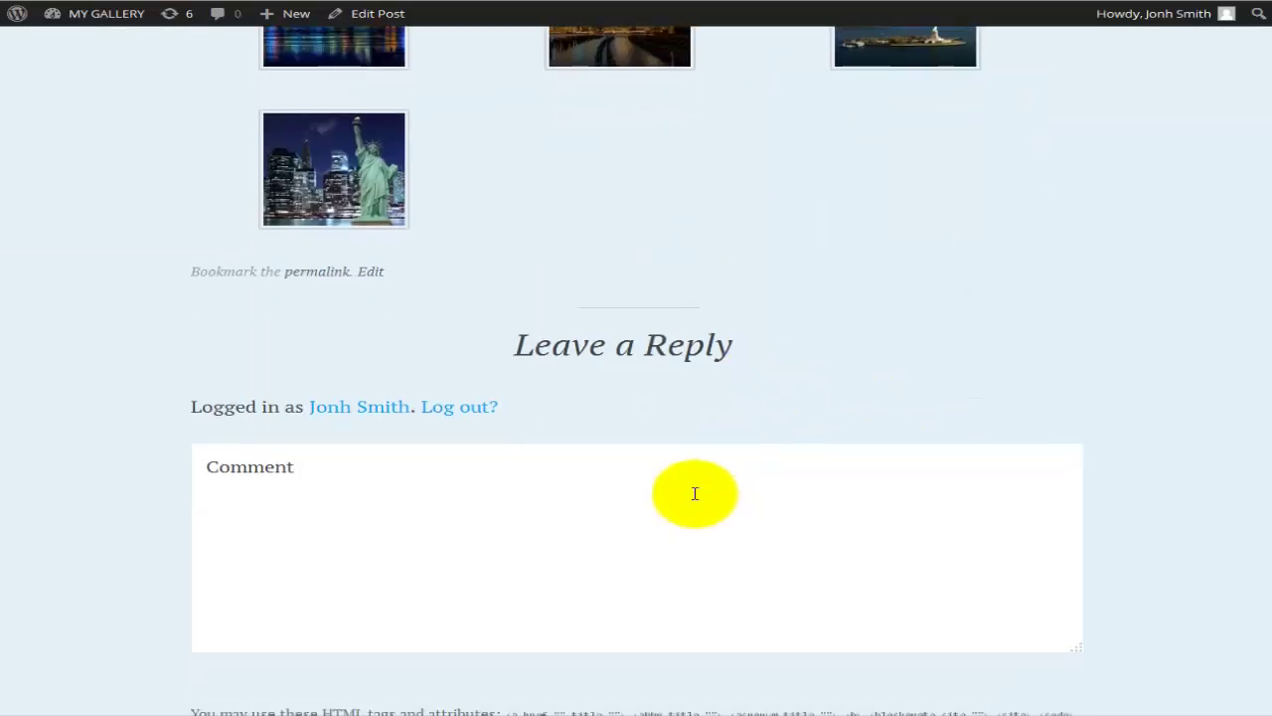
click(695, 493)
scroll(695, 493, up, 1)
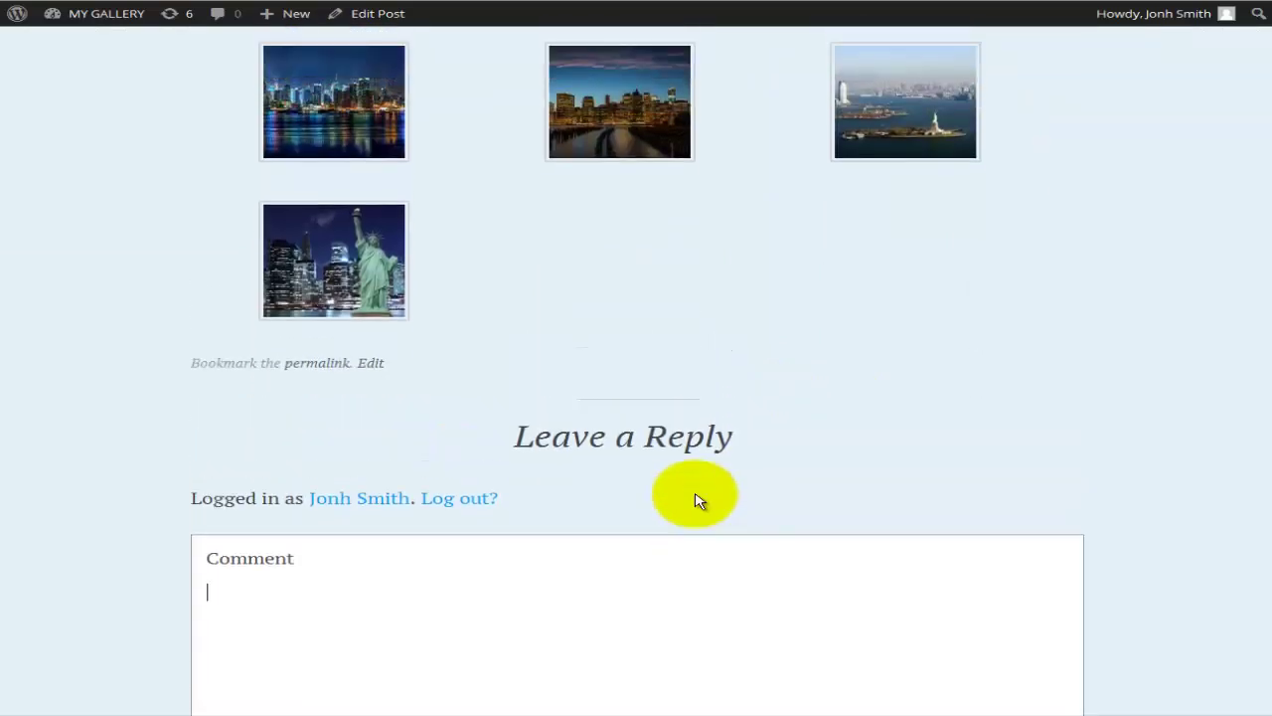
scroll(696, 497, up, 5)
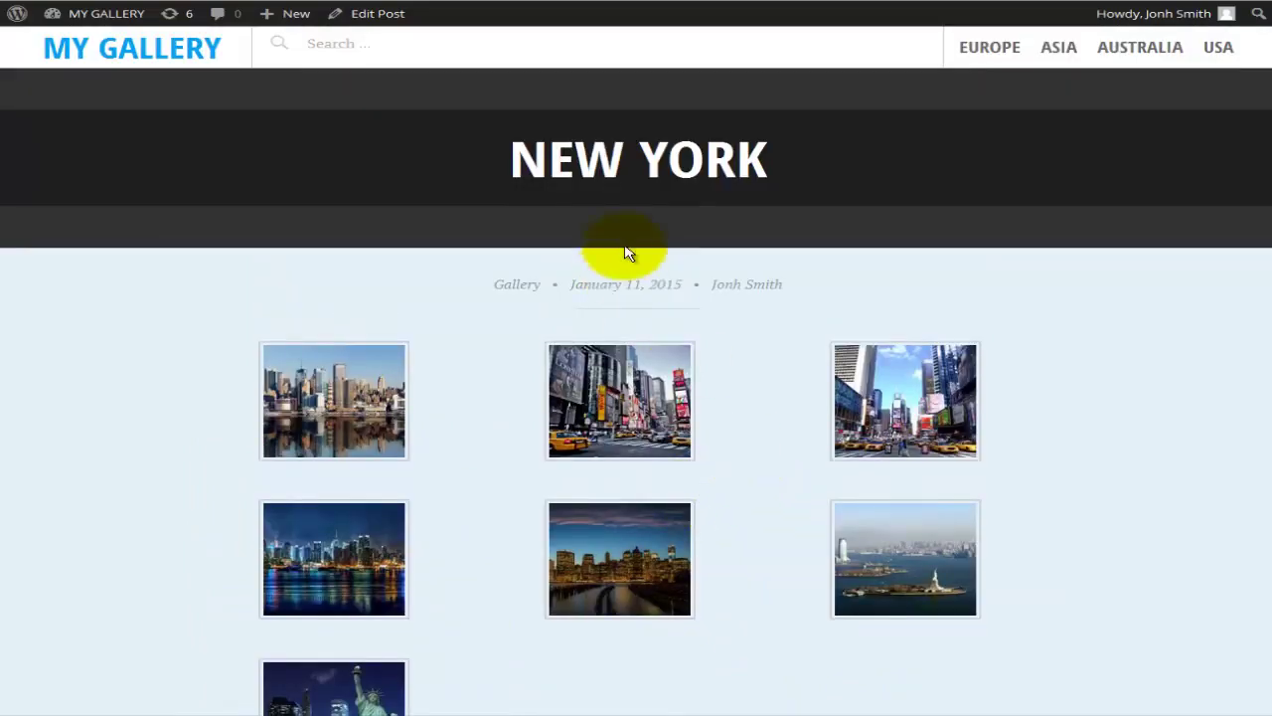
key(ctrl+w)
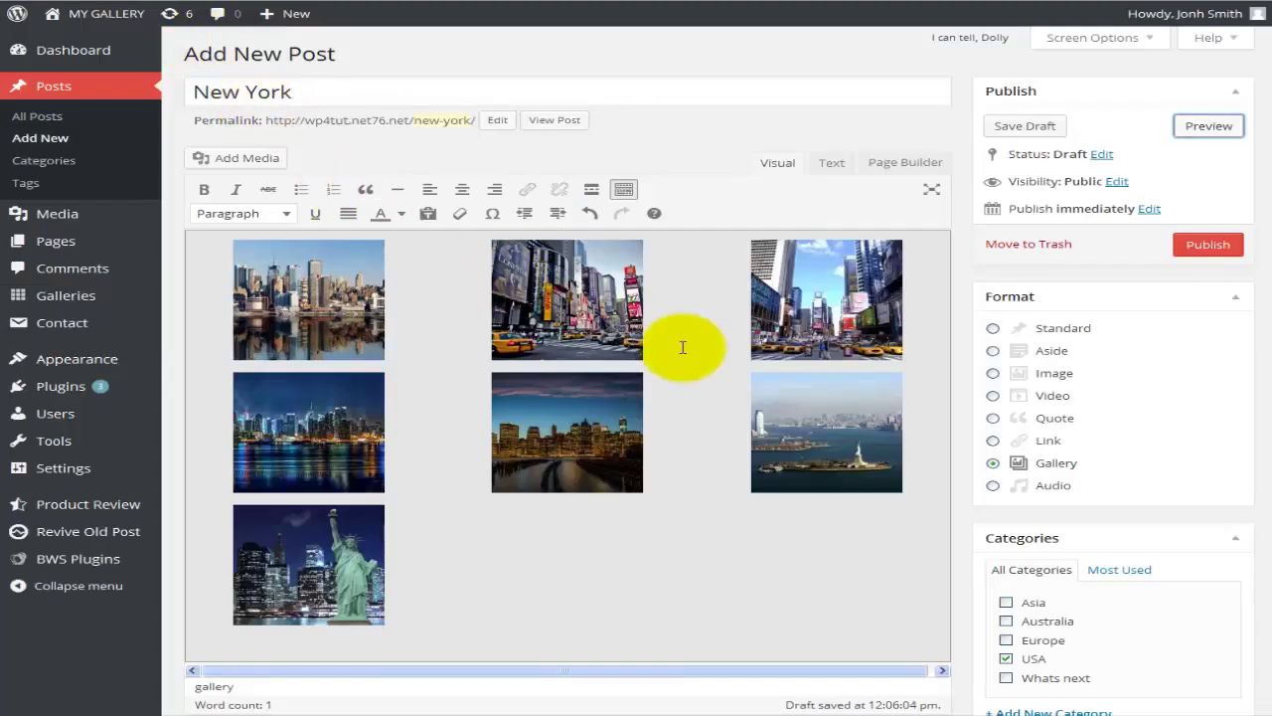
Choose Statue.jpg from the Media Library as the post's featured image.
scroll(932, 431, down, 1)
scroll(935, 435, down, 4)
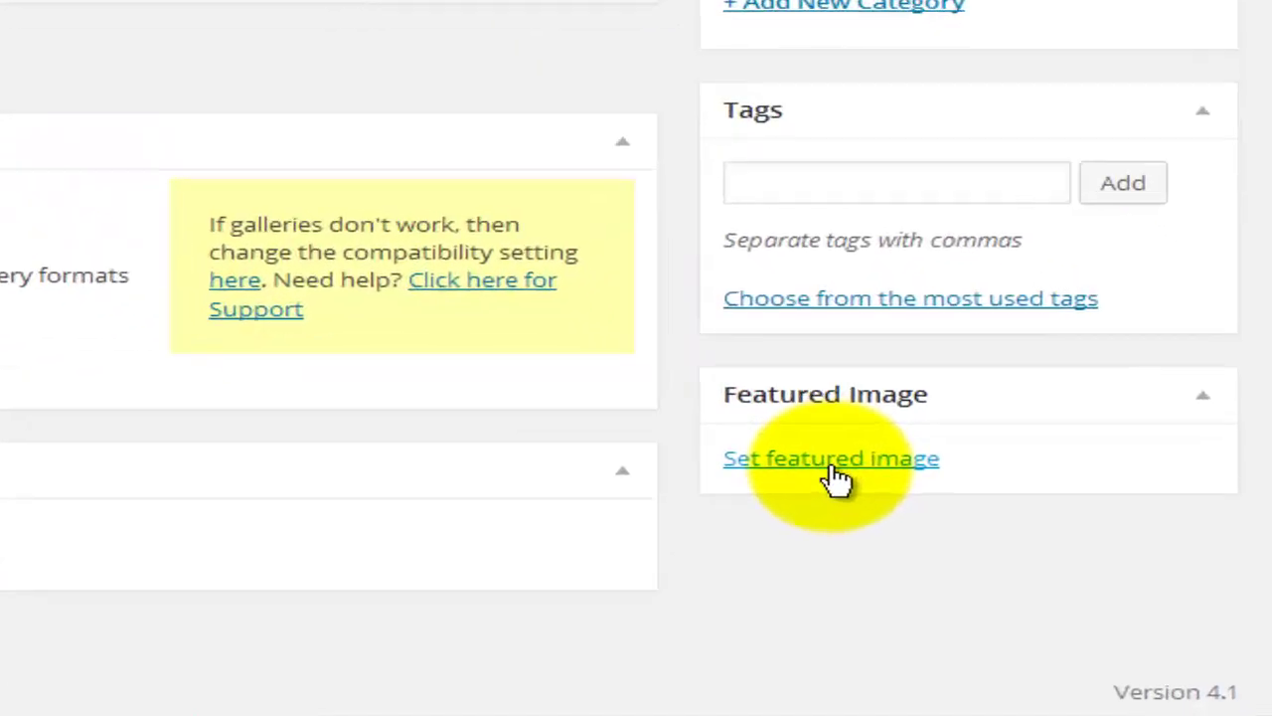
click(1037, 580)
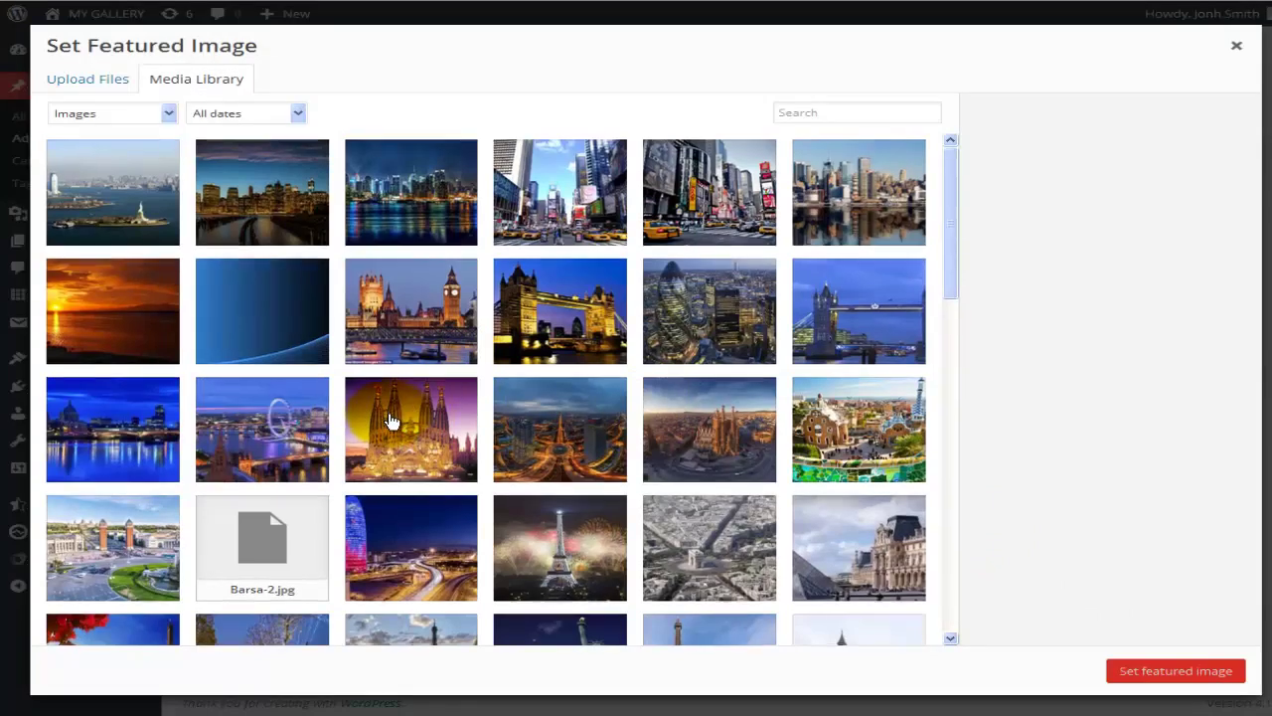
scroll(392, 421, down, 2)
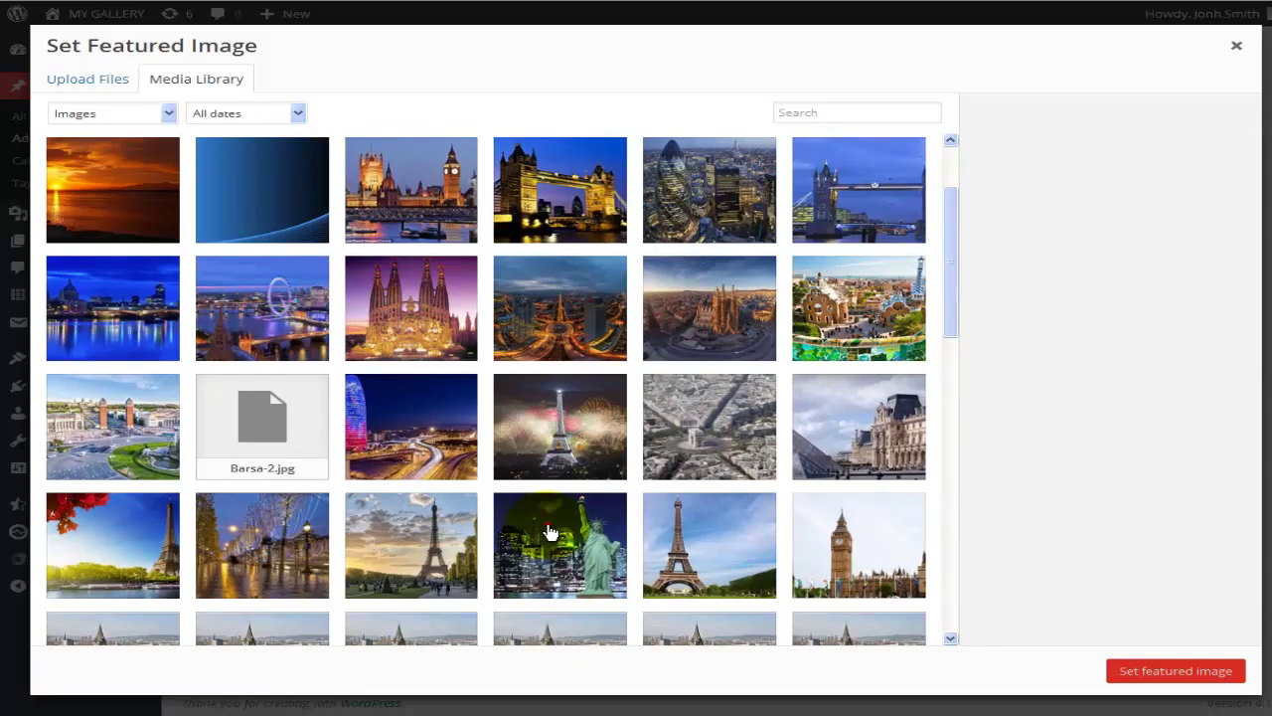
click(550, 533)
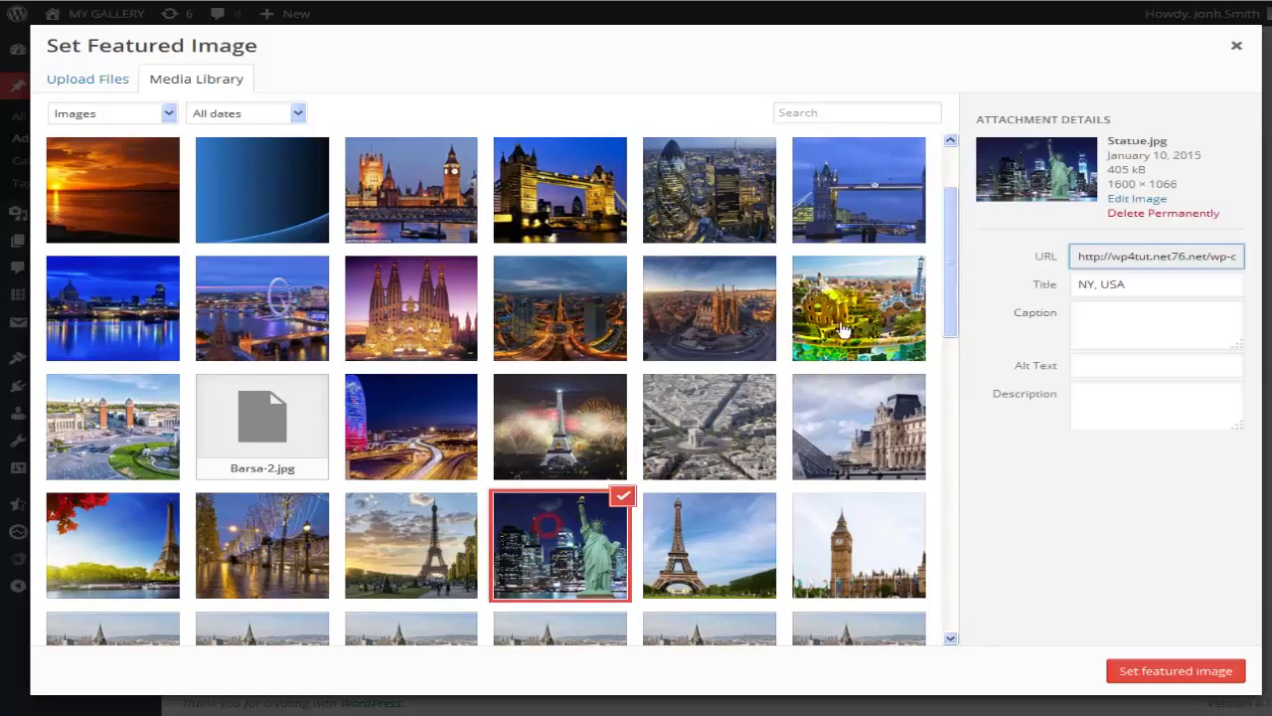
click(1170, 678)
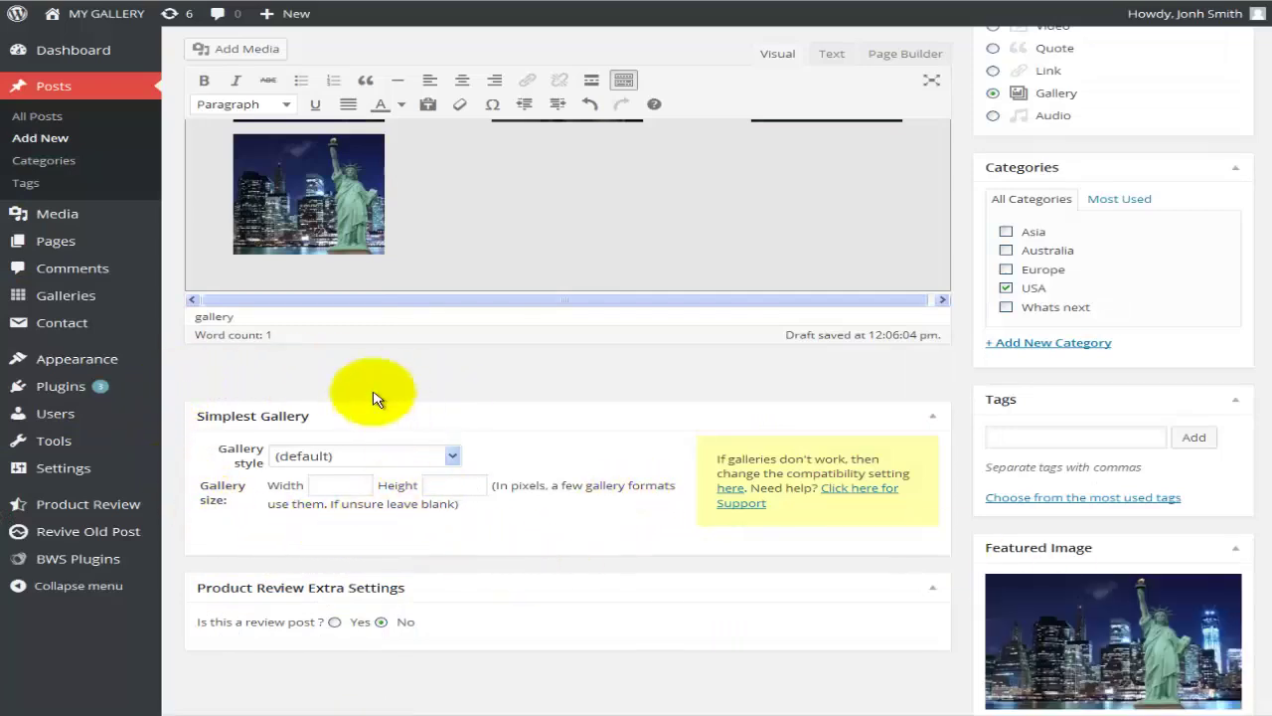
Pick FancyBox WITH labels as the Simplest Gallery style, then select the gallery in the editor.
click(369, 456)
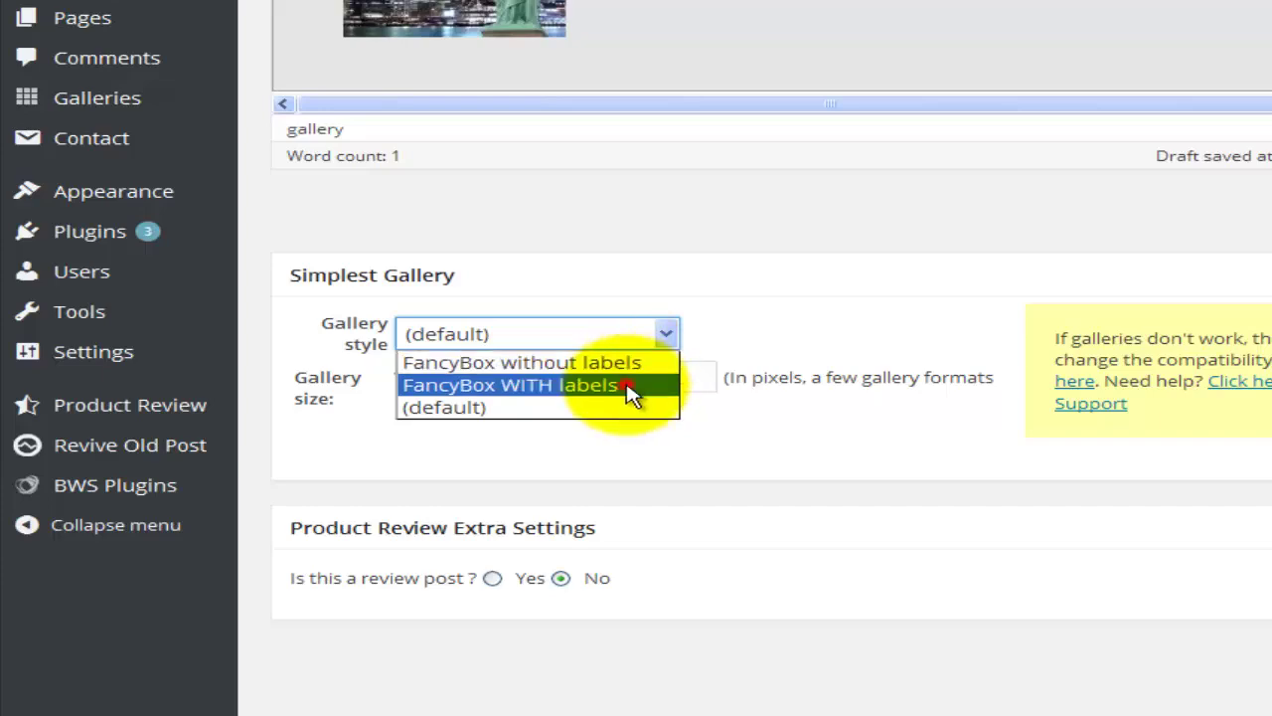
click(628, 388)
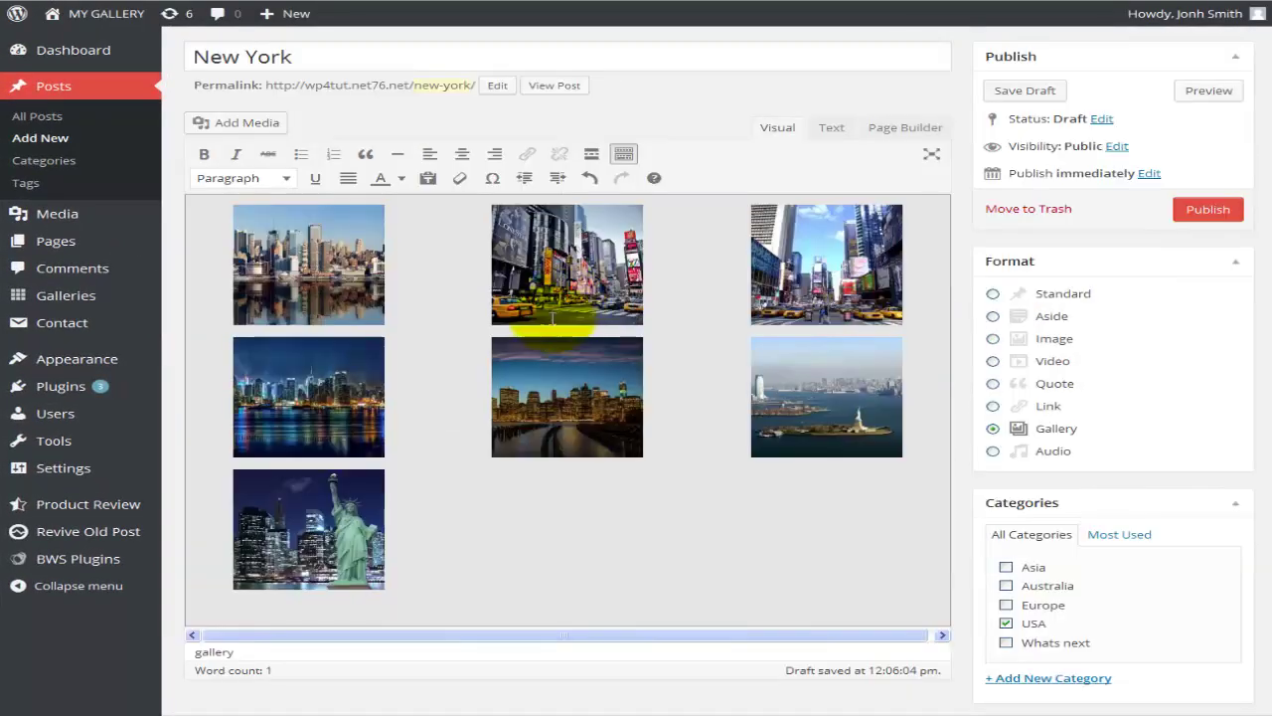
scroll(552, 318, up, 1)
click(710, 303)
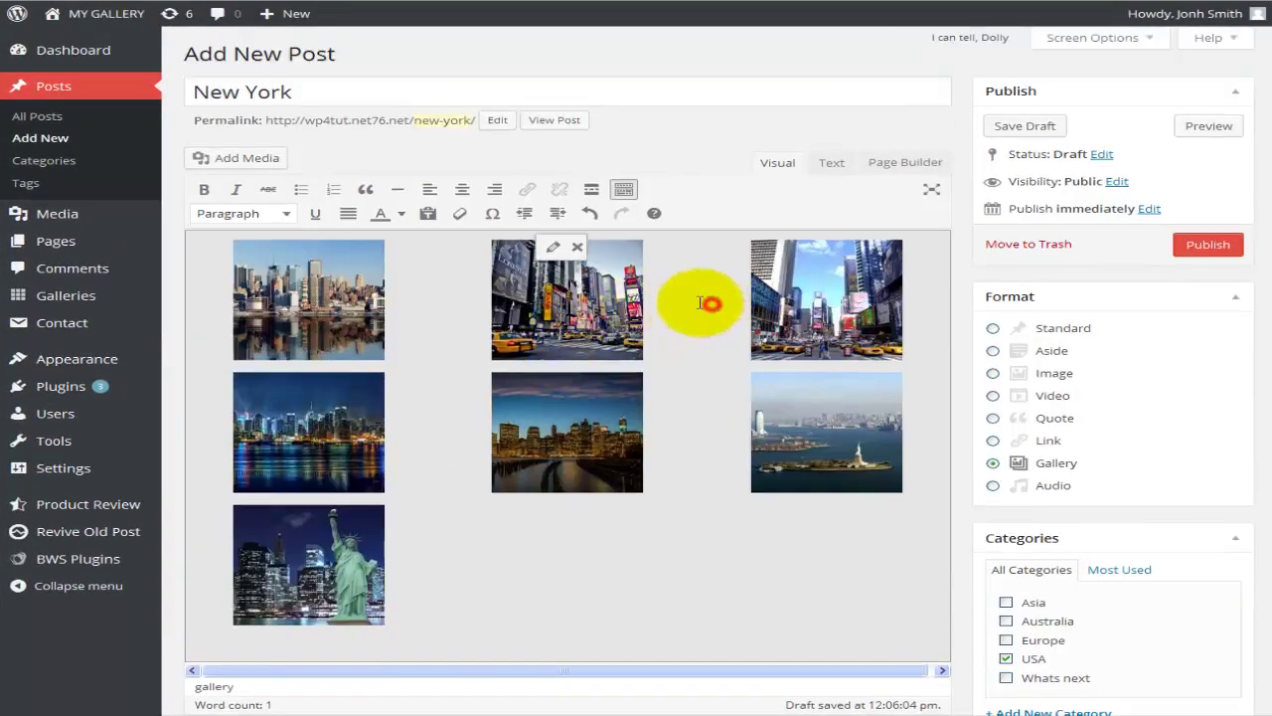
Caption the first two gallery images 'NY skyline' and 'NY Downtown'.
click(551, 248)
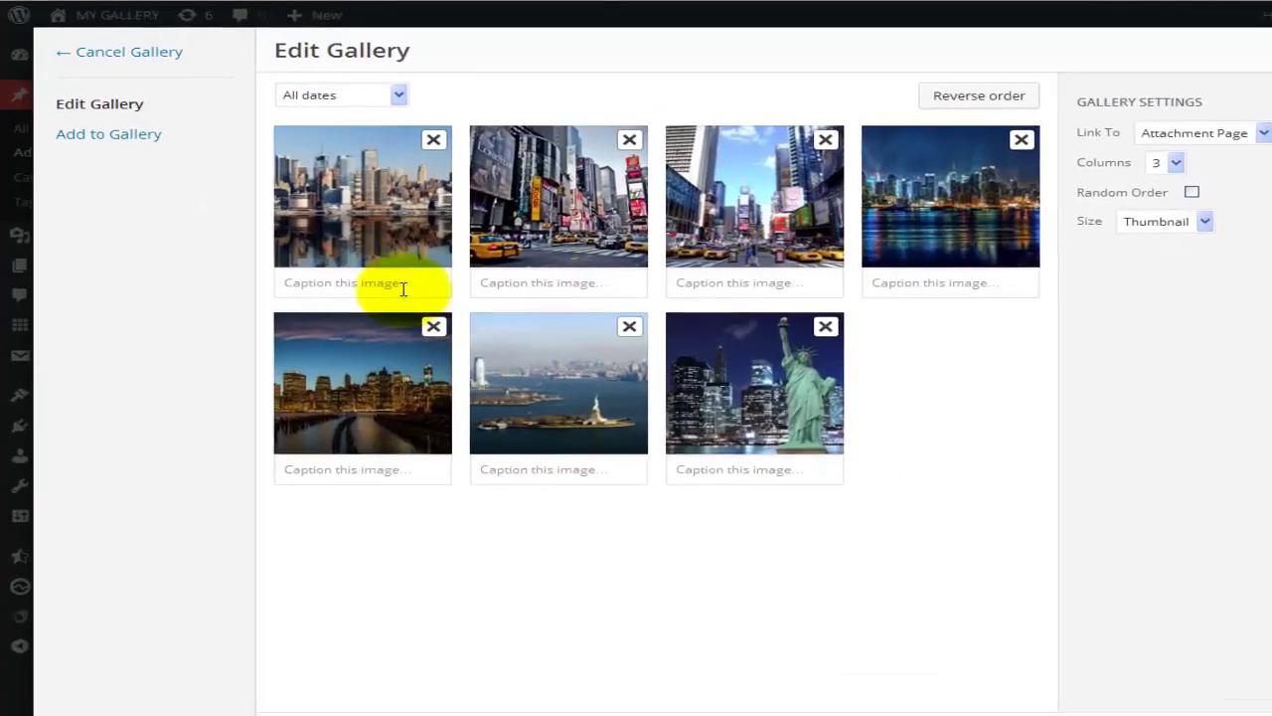
click(360, 255)
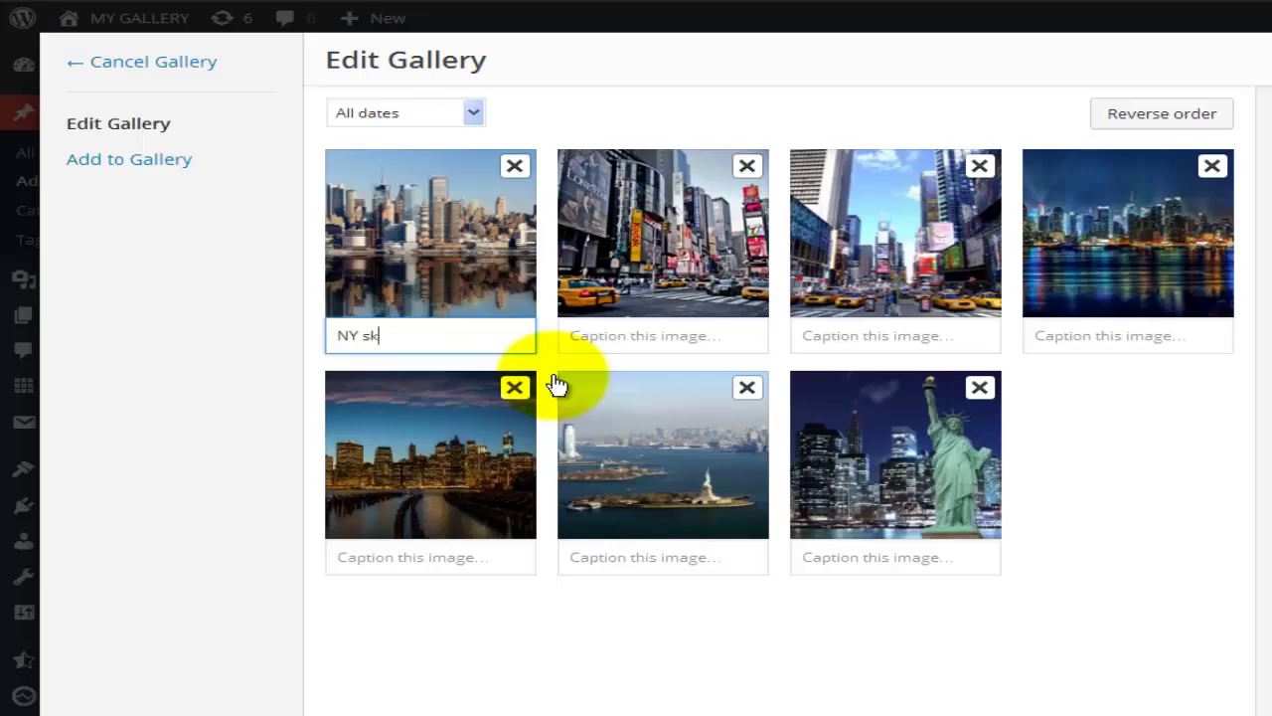
key(Tab)
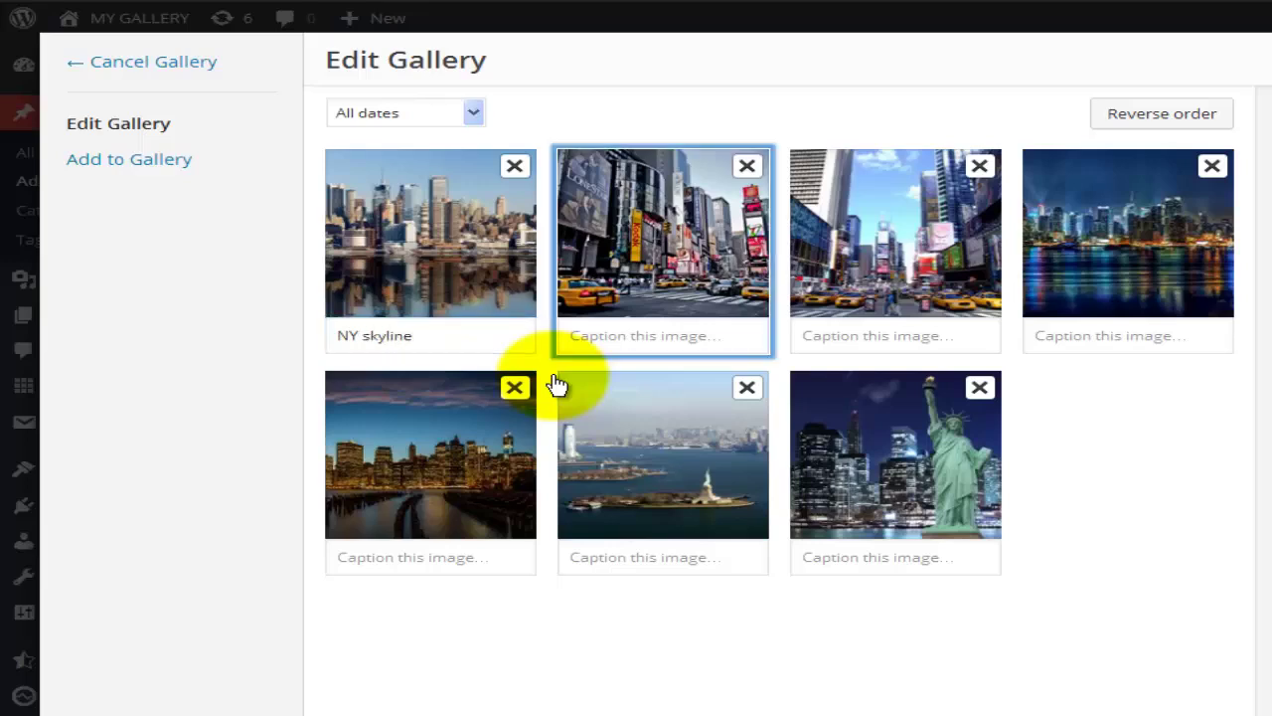
click(645, 336)
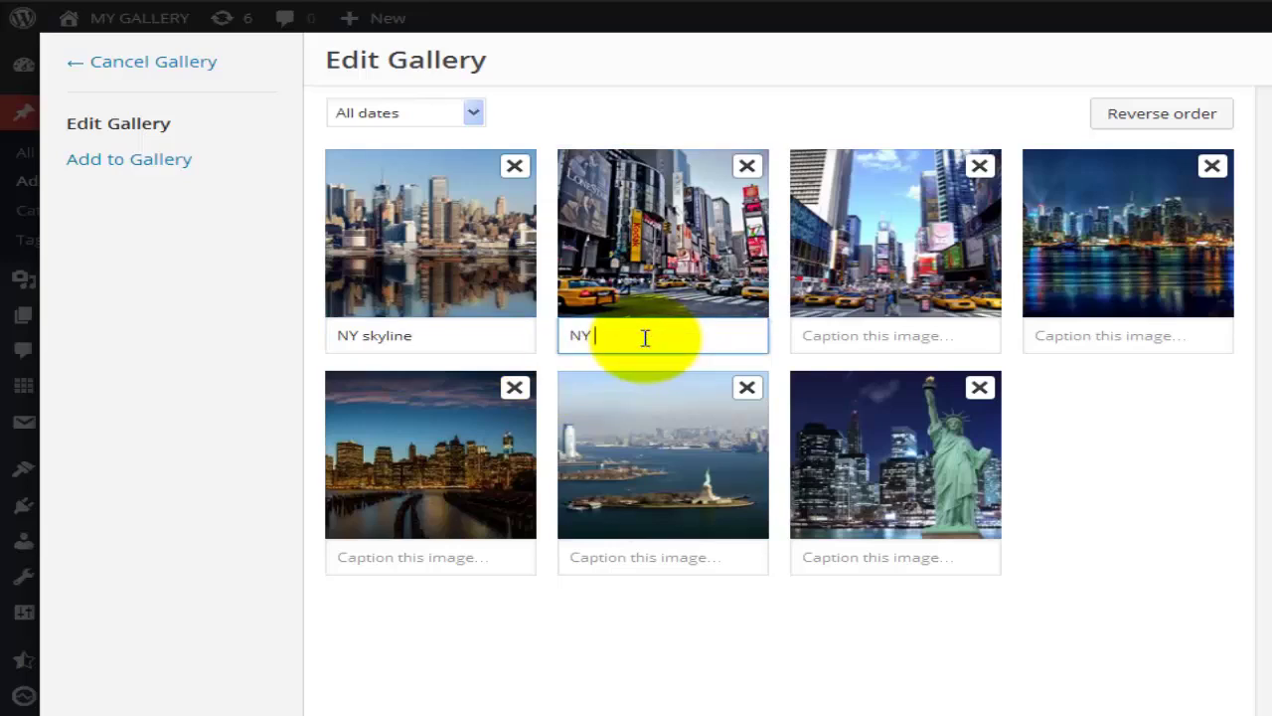
text(NY Downtown)
click(838, 335)
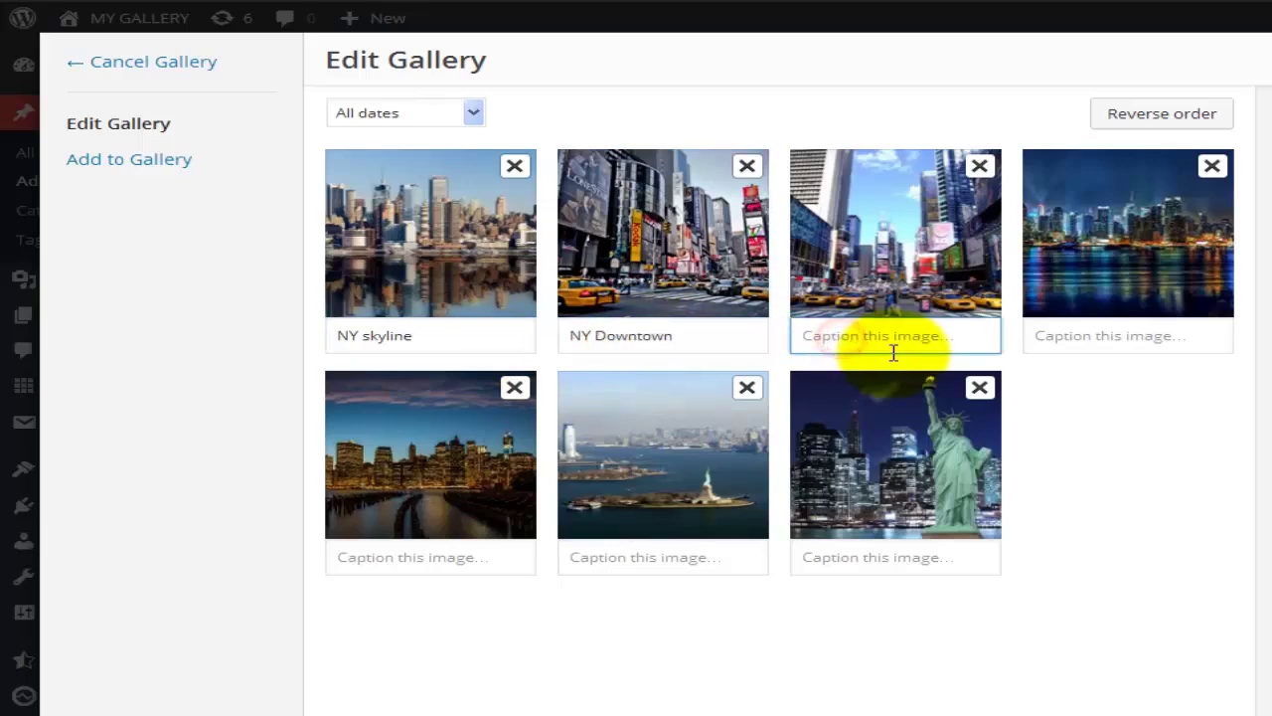
Caption the fourth image 'NY at night', update the gallery, and preview the post.
click(1077, 337)
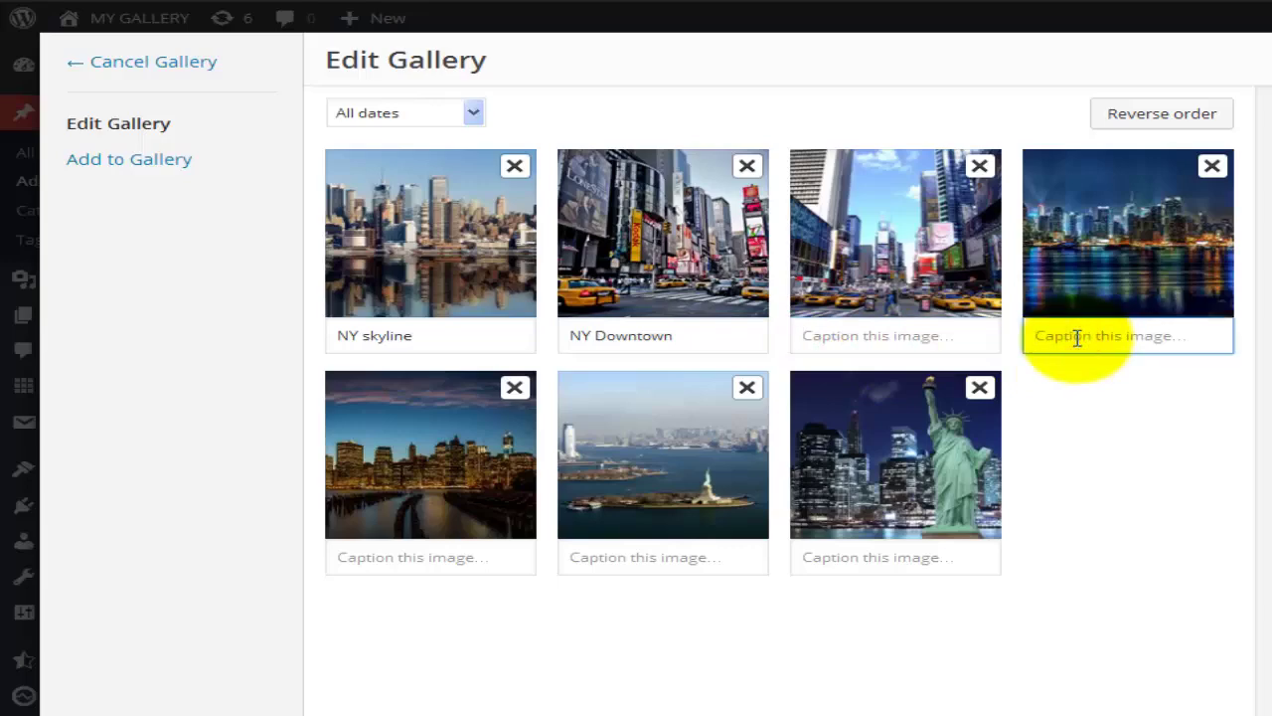
text(NY at night)
click(745, 664)
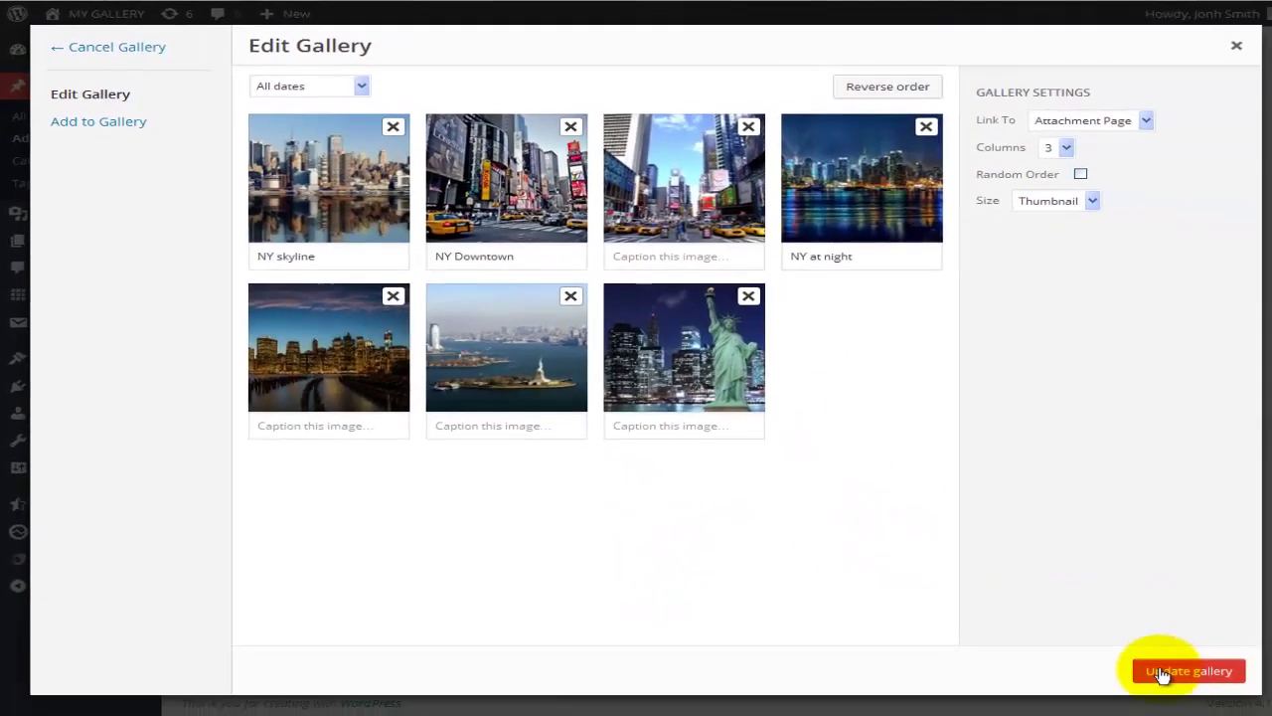
click(1161, 673)
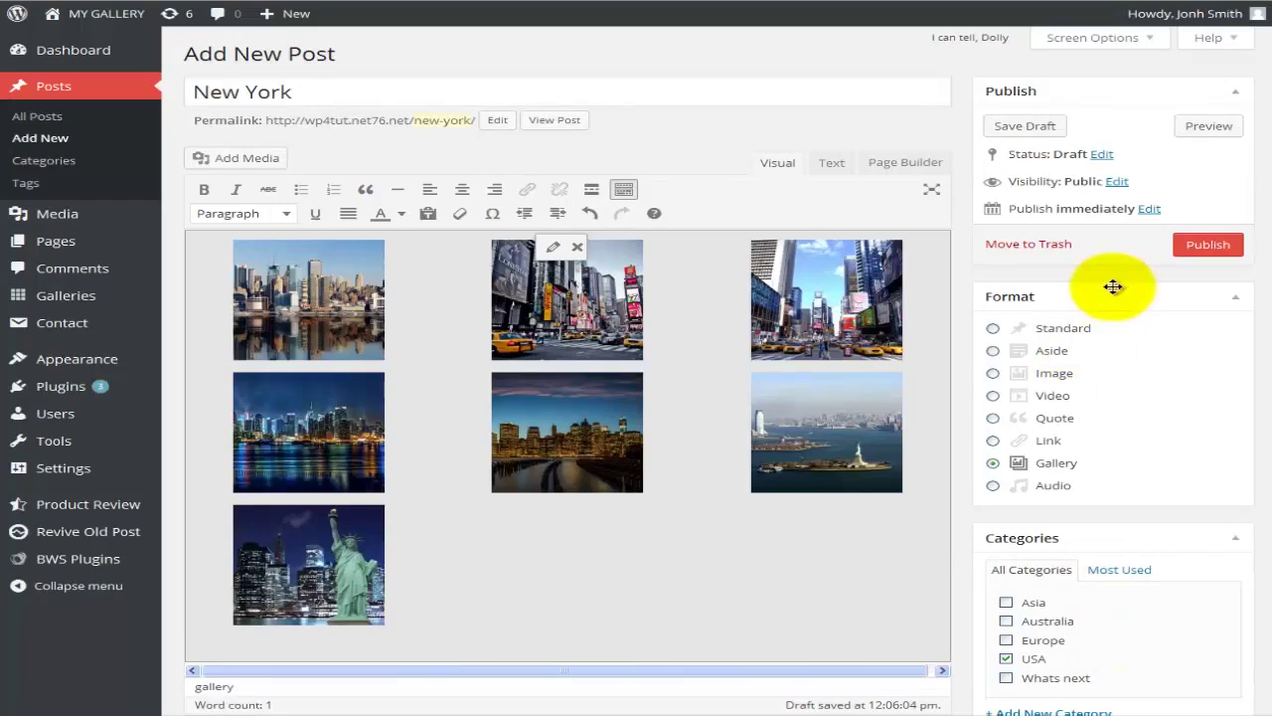
click(1211, 129)
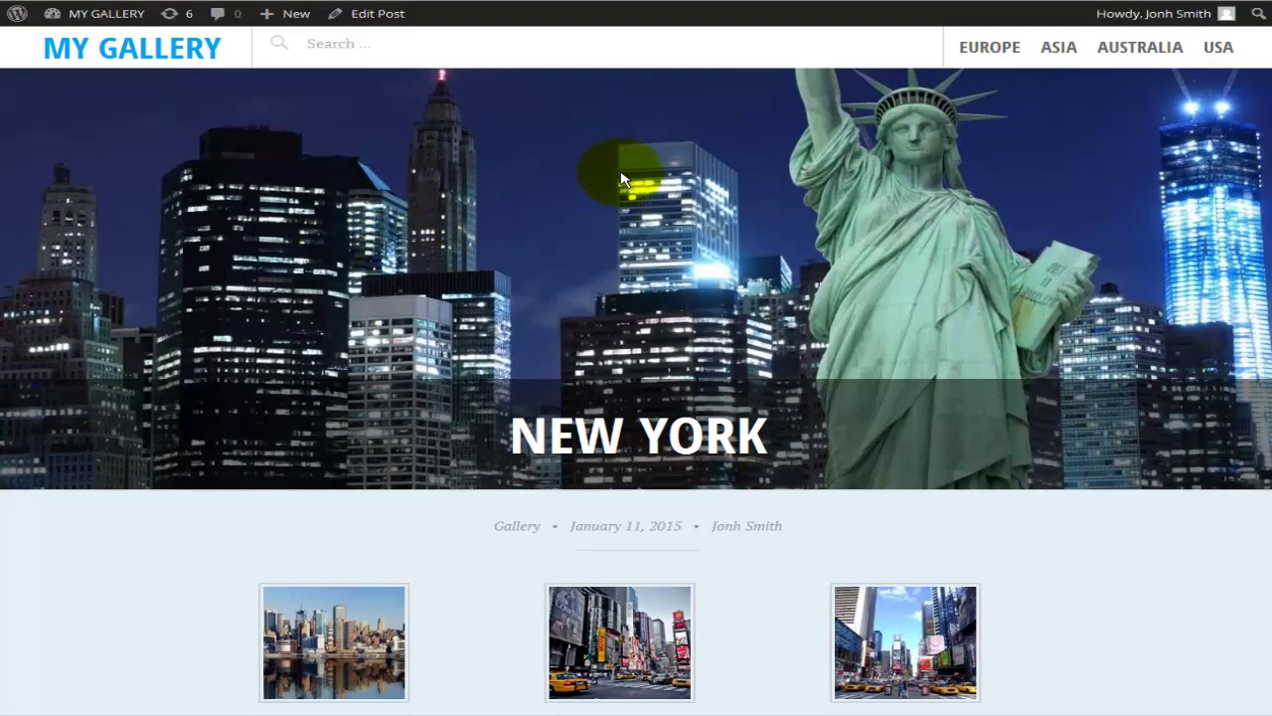
Open NY skyline in the lightbox, check its caption, step to NY Downtown, then close it.
scroll(386, 368, down, 3)
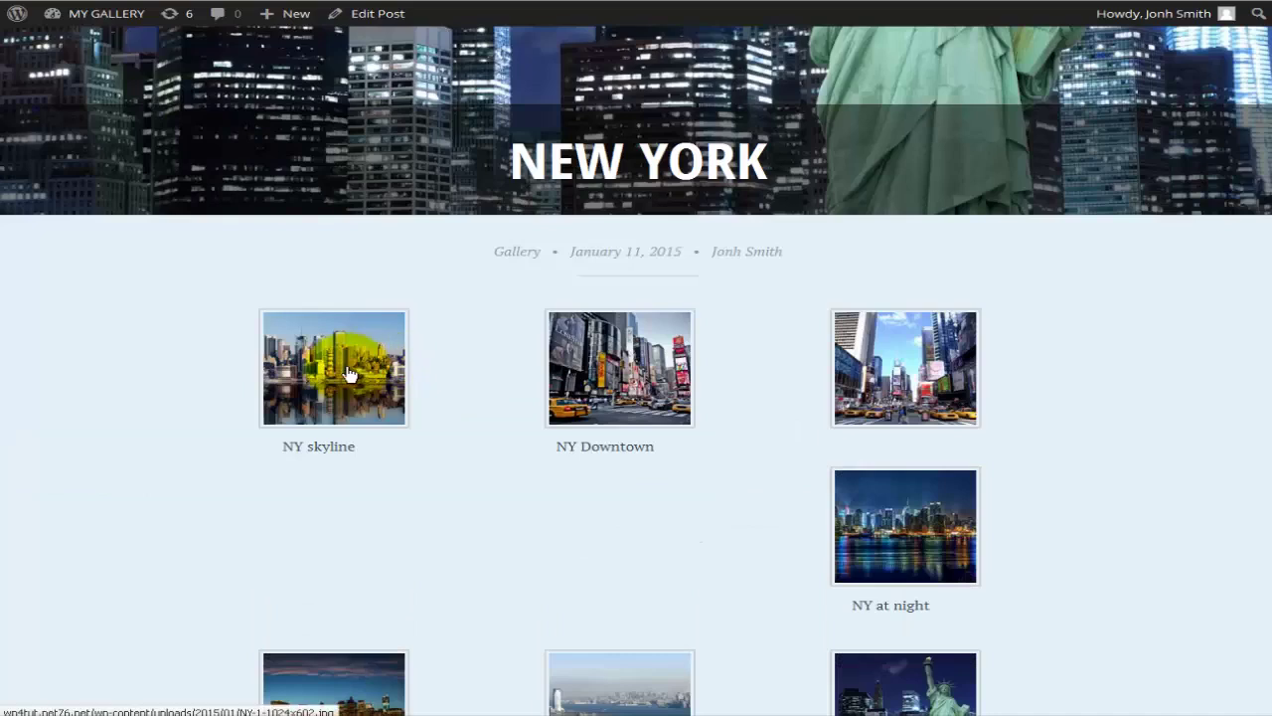
click(339, 375)
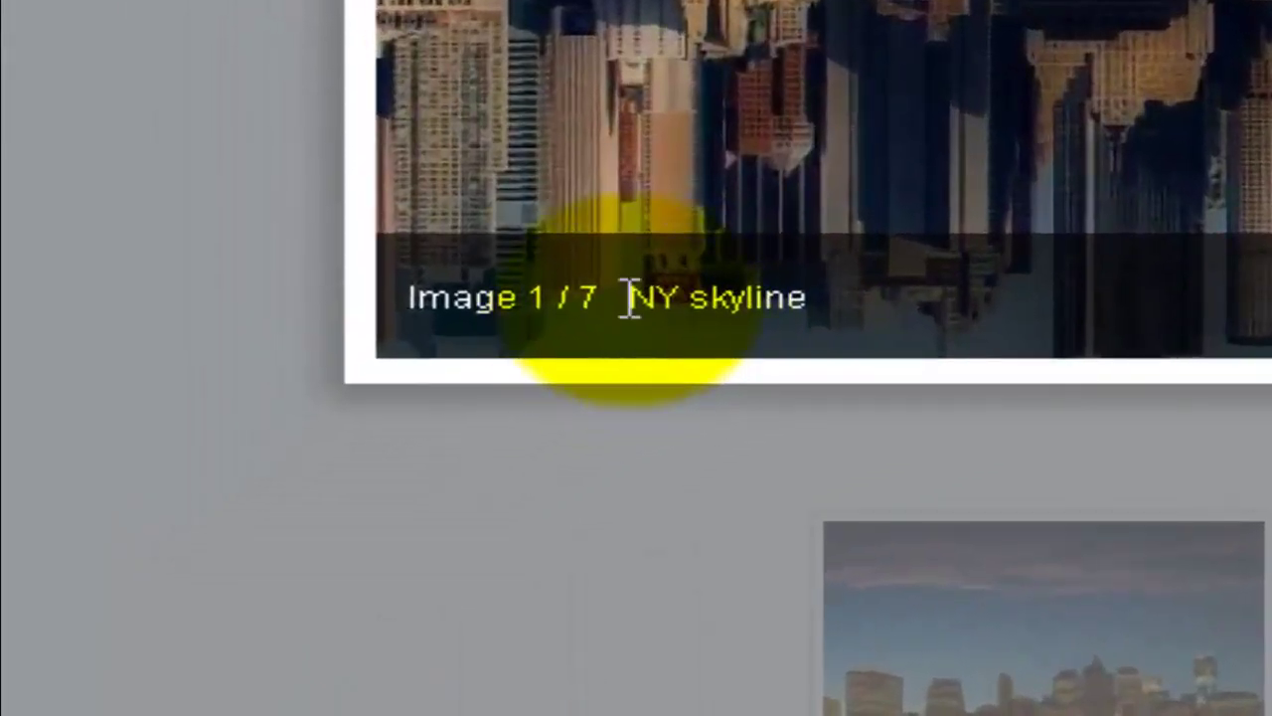
drag(486, 393, 676, 417)
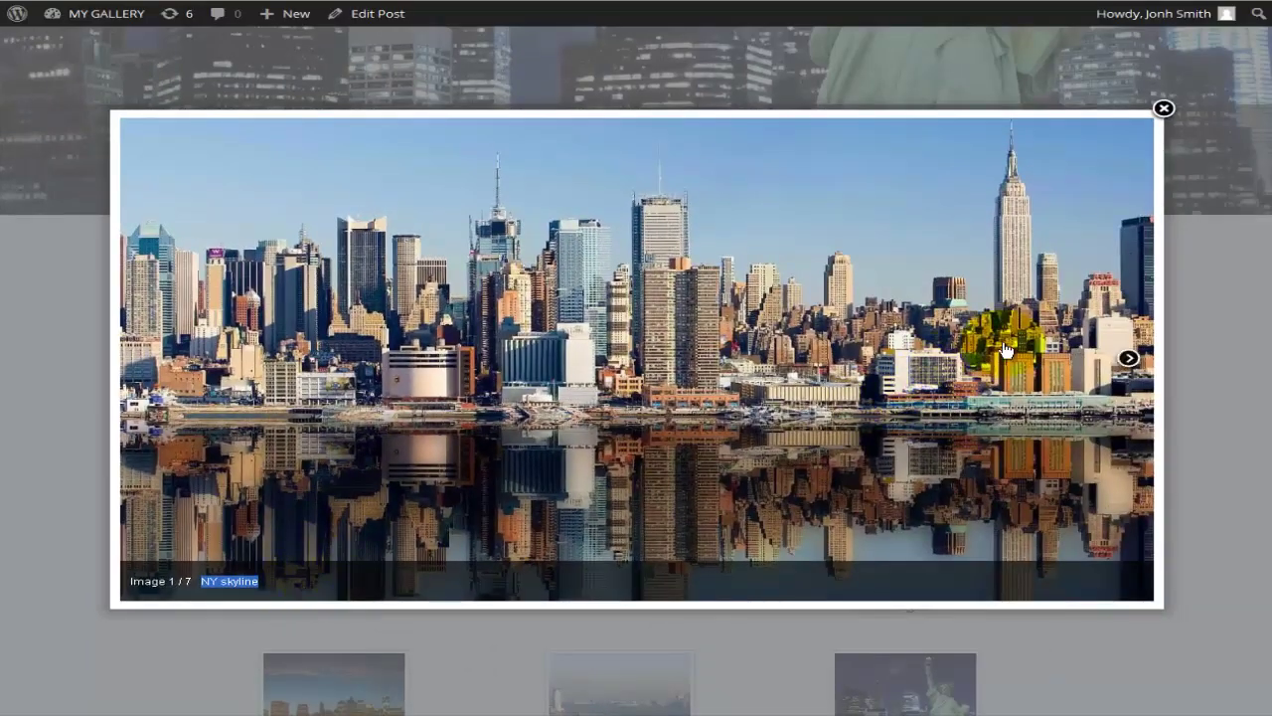
click(1128, 359)
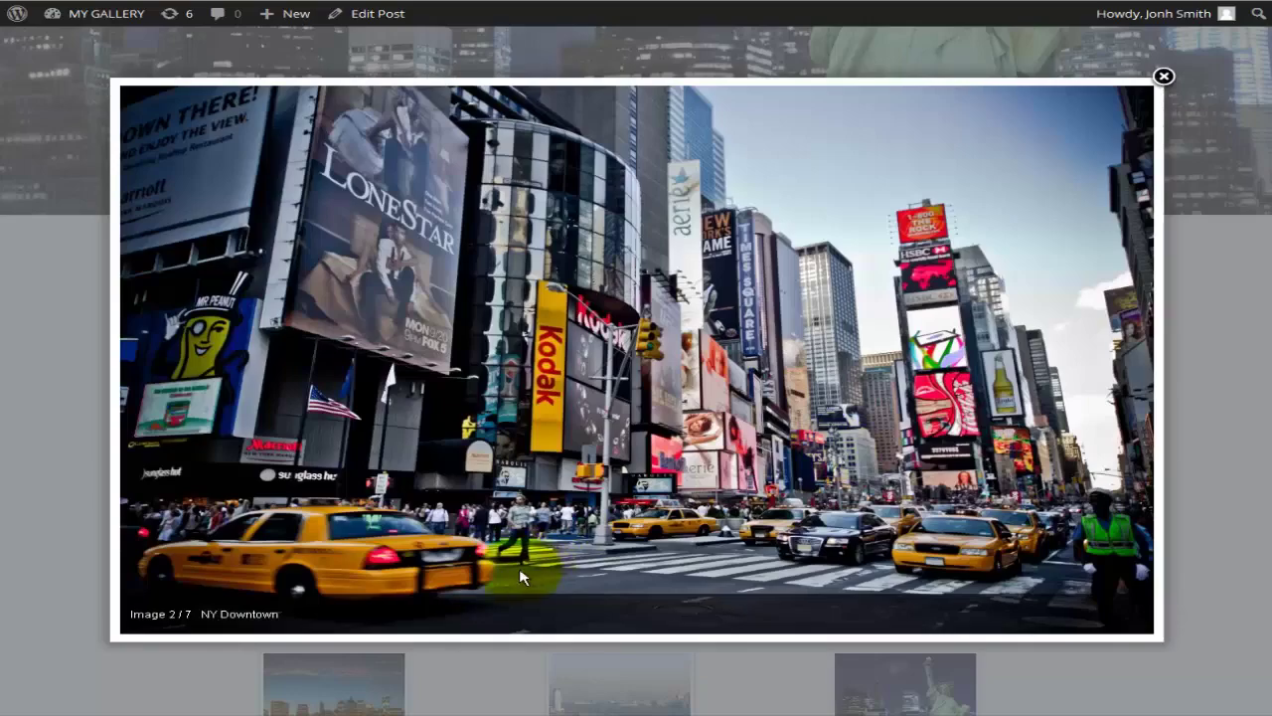
click(1161, 79)
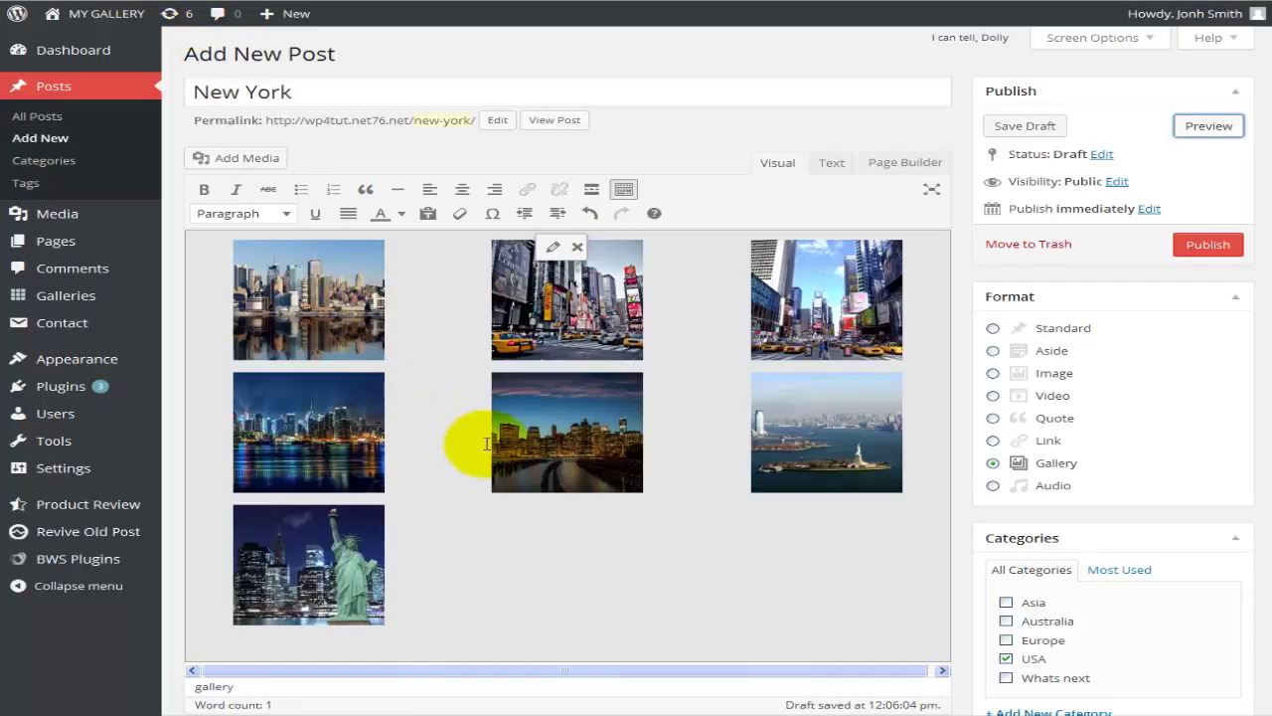
Change the Simplest Gallery style from FancyBox WITH labels to (default).
scroll(487, 443, down, 4)
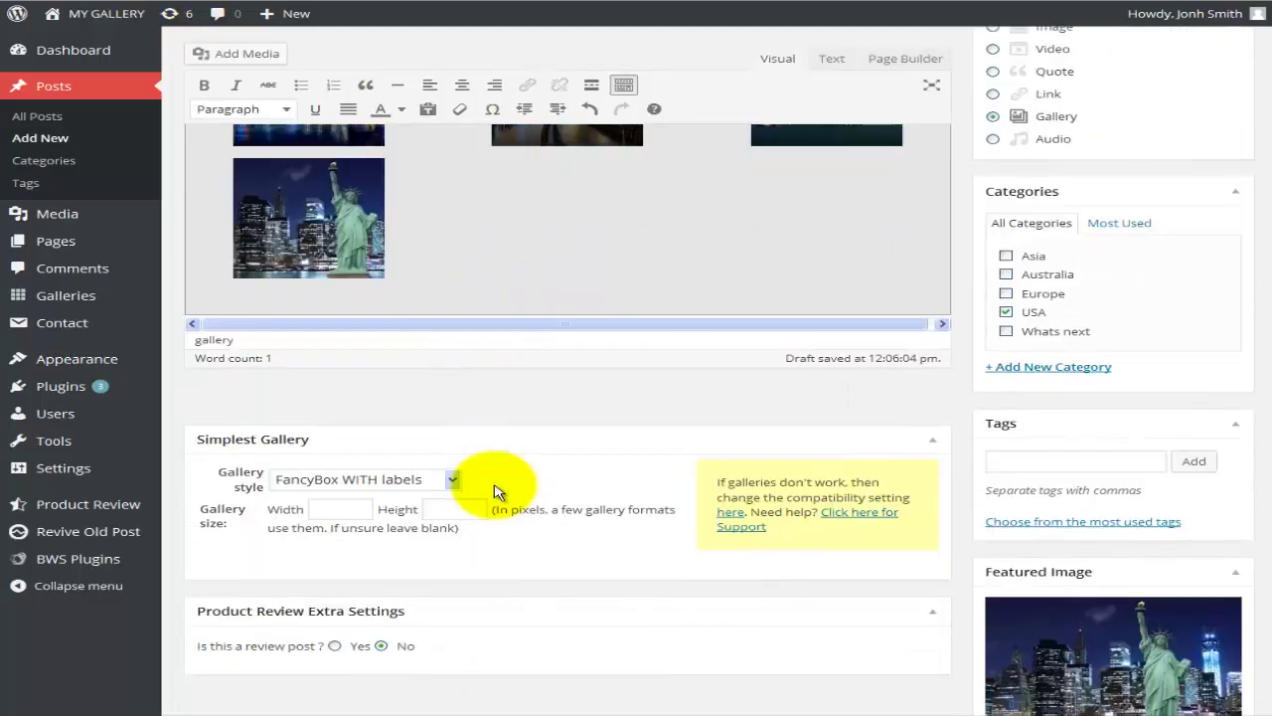
click(406, 462)
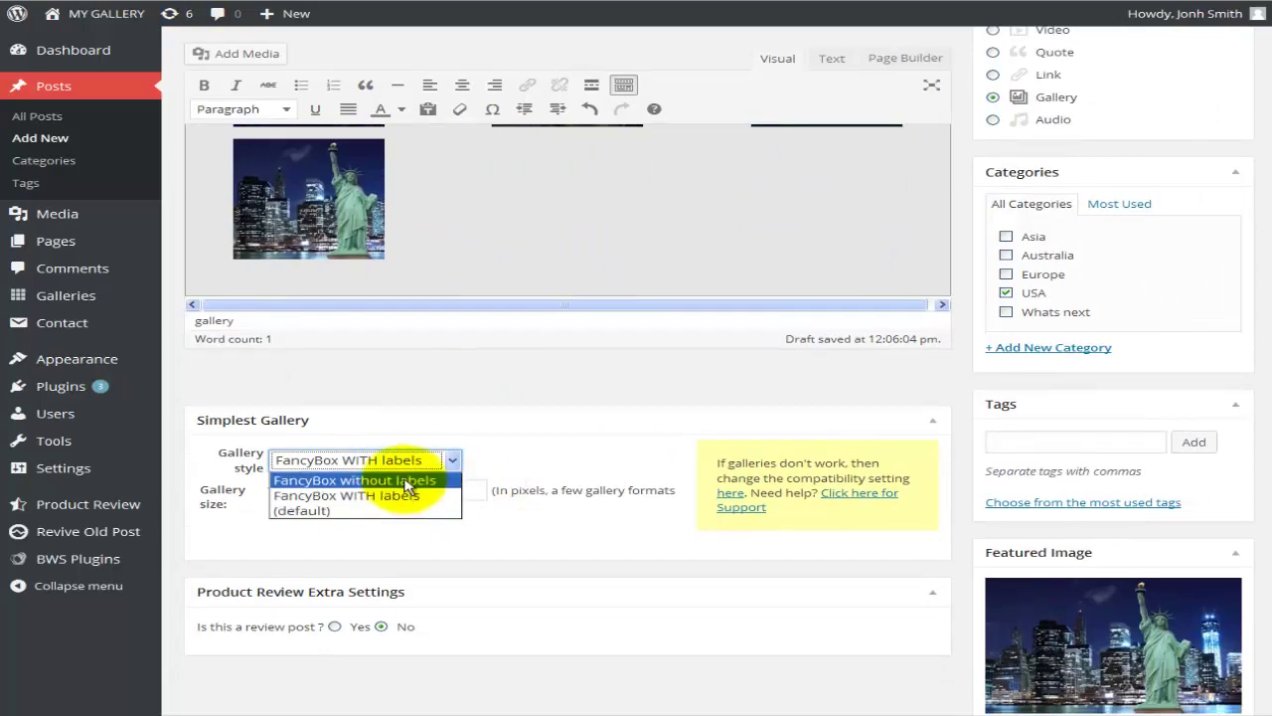
click(401, 510)
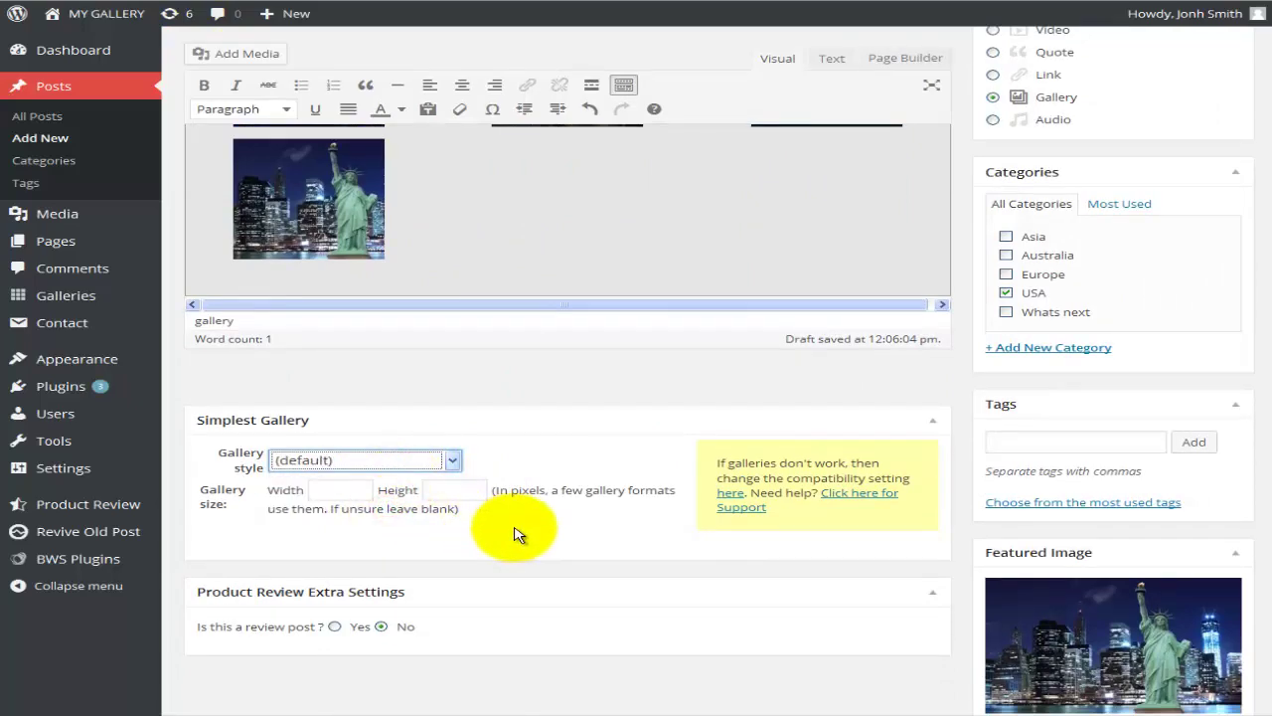
scroll(514, 533, up, 2)
scroll(514, 527, up, 2)
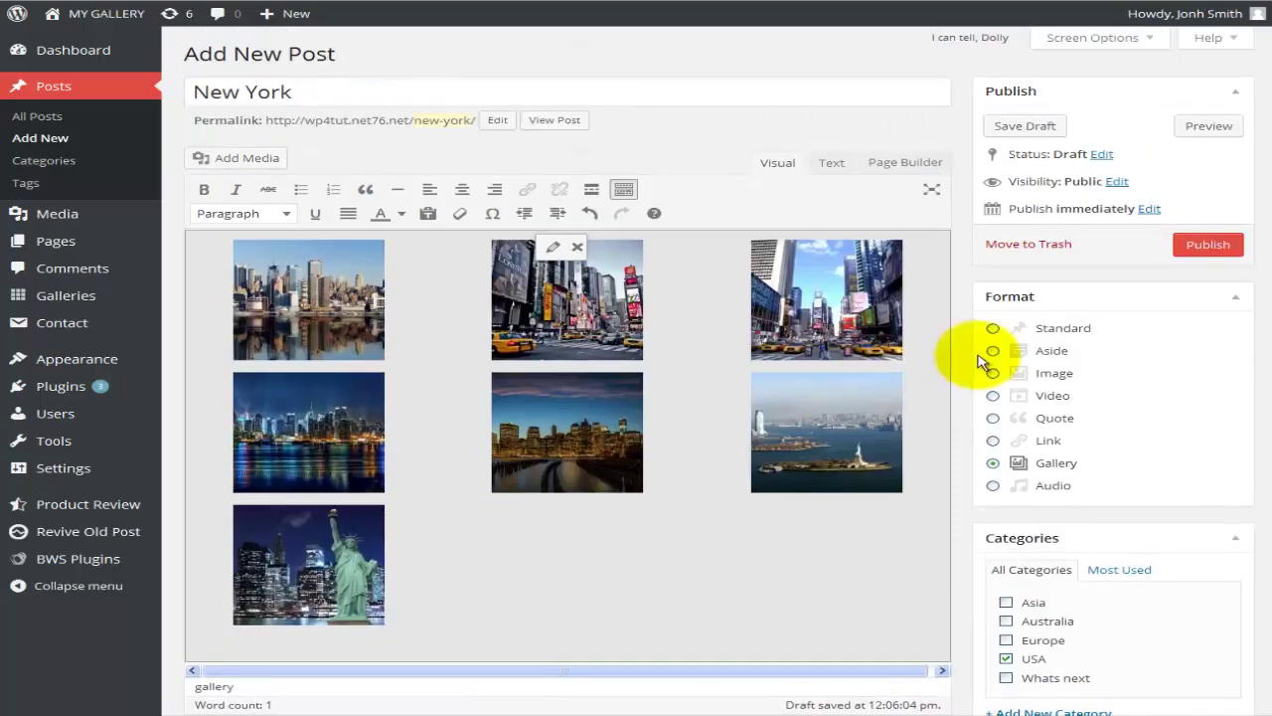
Preview the post and view the skyline and Times Square images in the uncaptioned lightbox.
click(1205, 126)
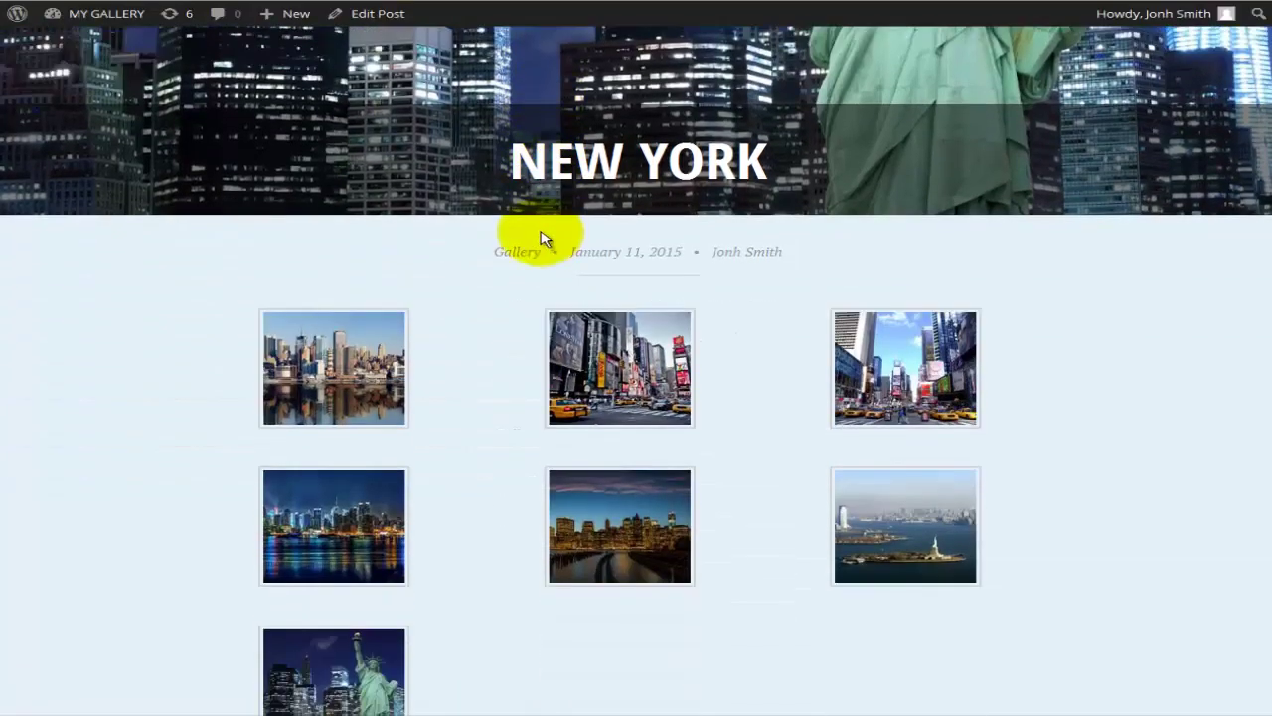
click(383, 349)
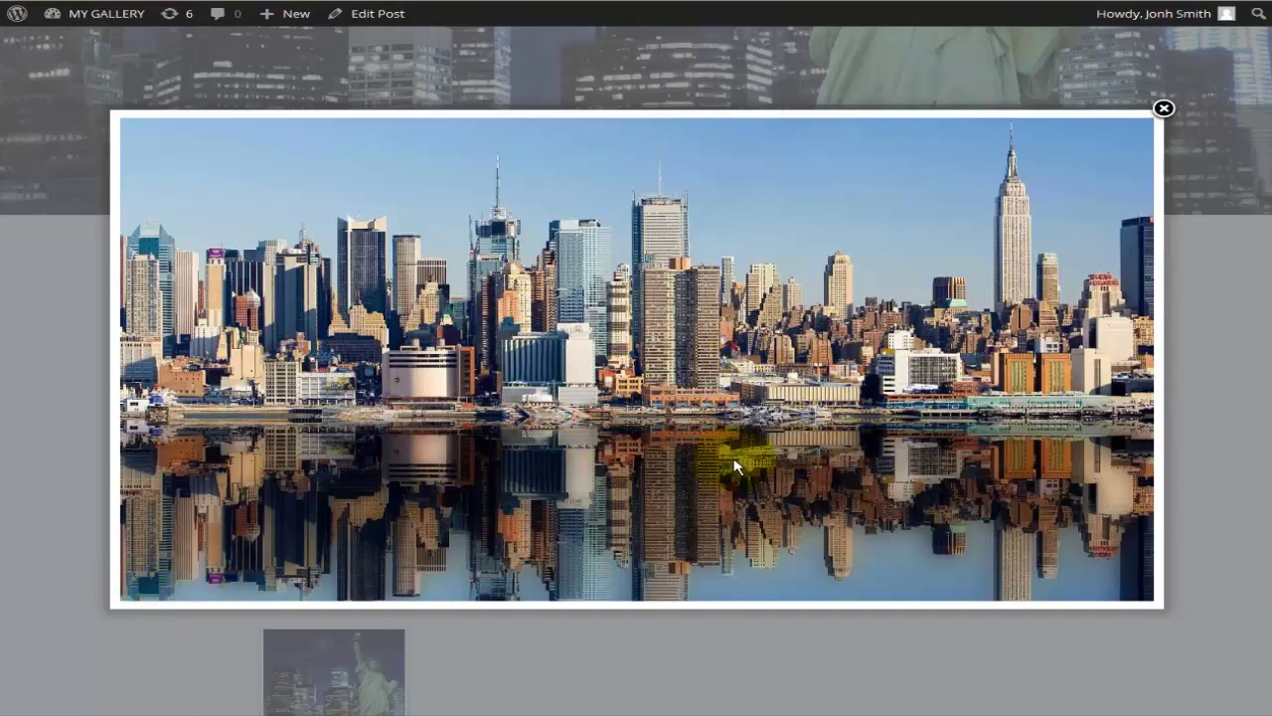
click(1131, 363)
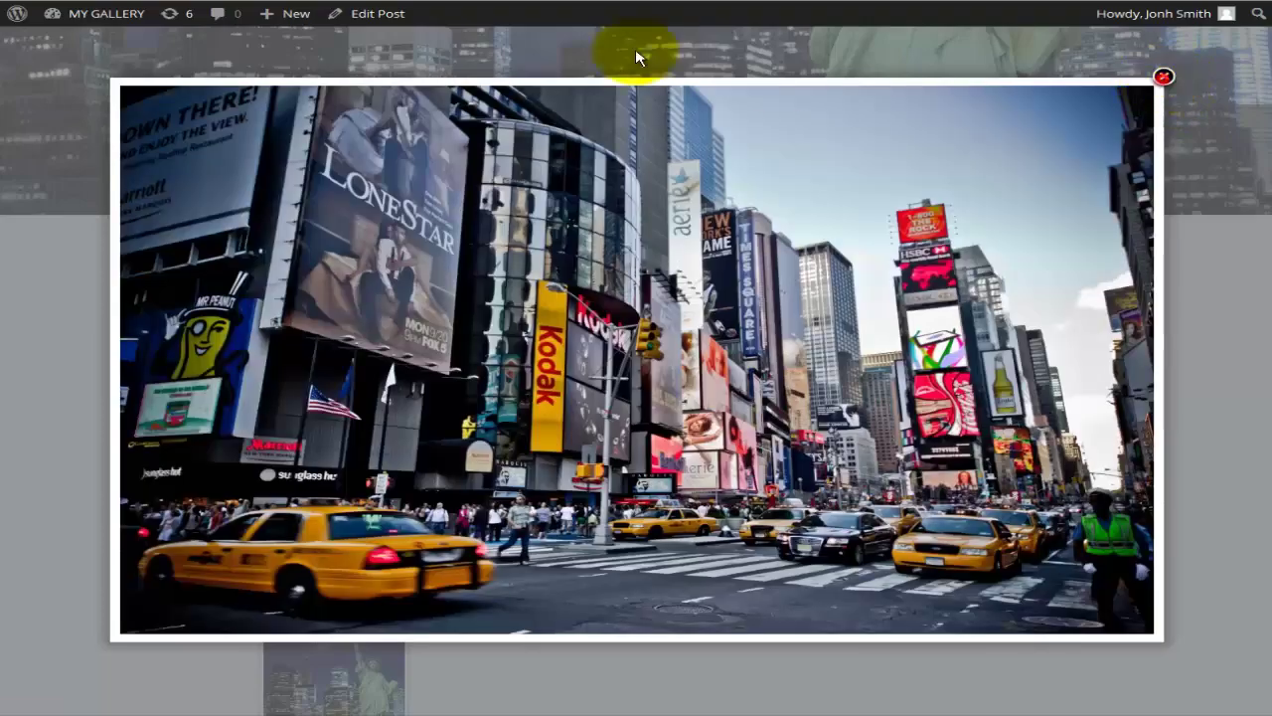
click(1163, 76)
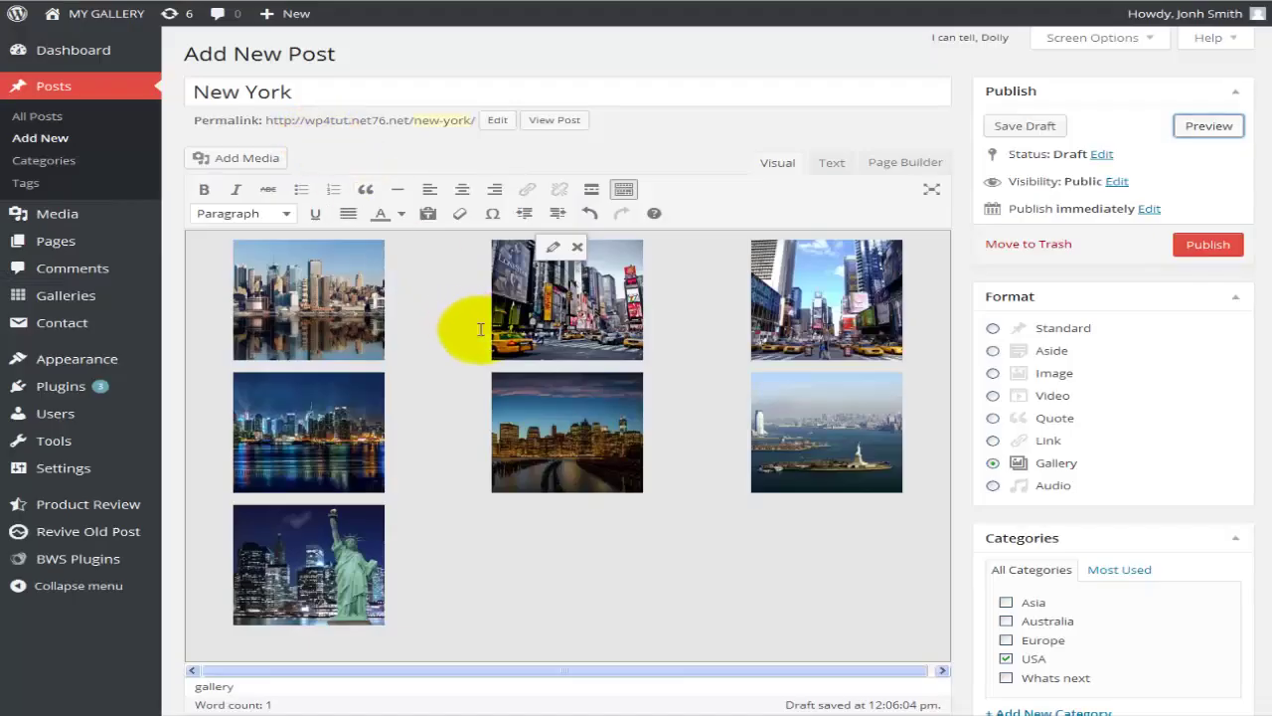
Publish the New York gallery post from the Publish box.
scroll(616, 348, down, 1)
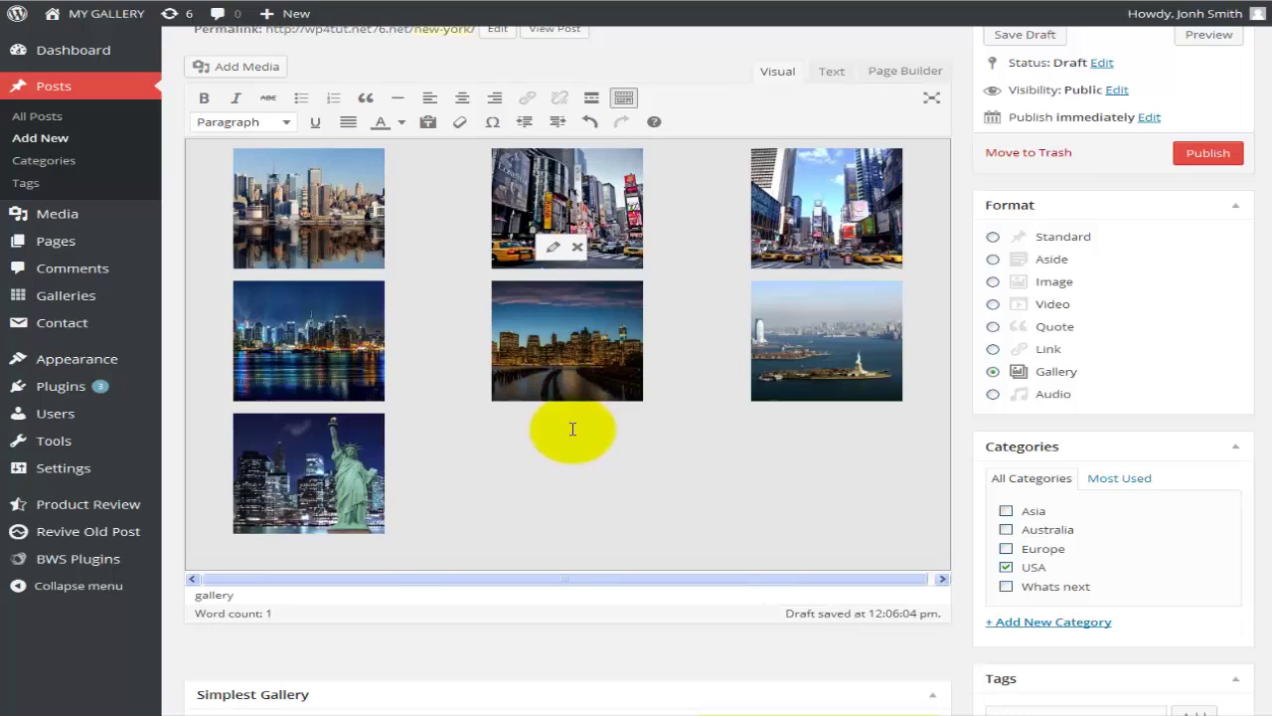
scroll(242, 597, down, 2)
scroll(242, 596, up, 3)
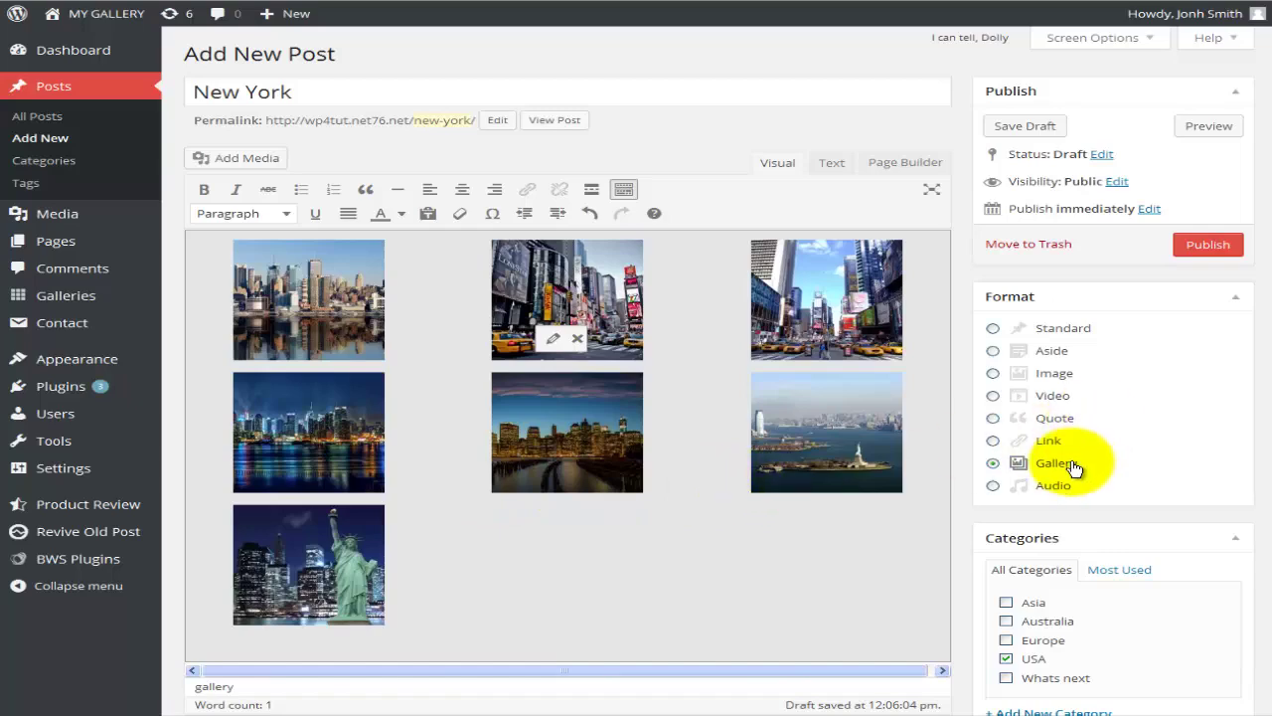
scroll(1073, 469, down, 1)
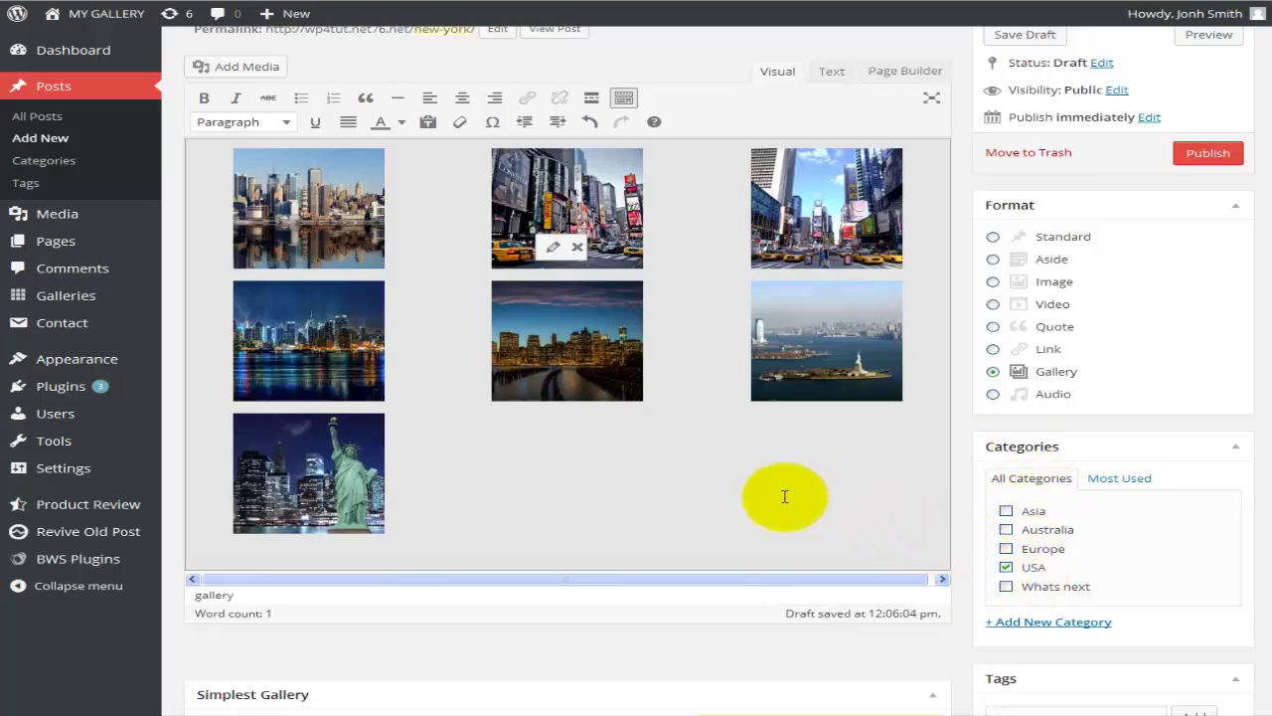
scroll(784, 496, up, 1)
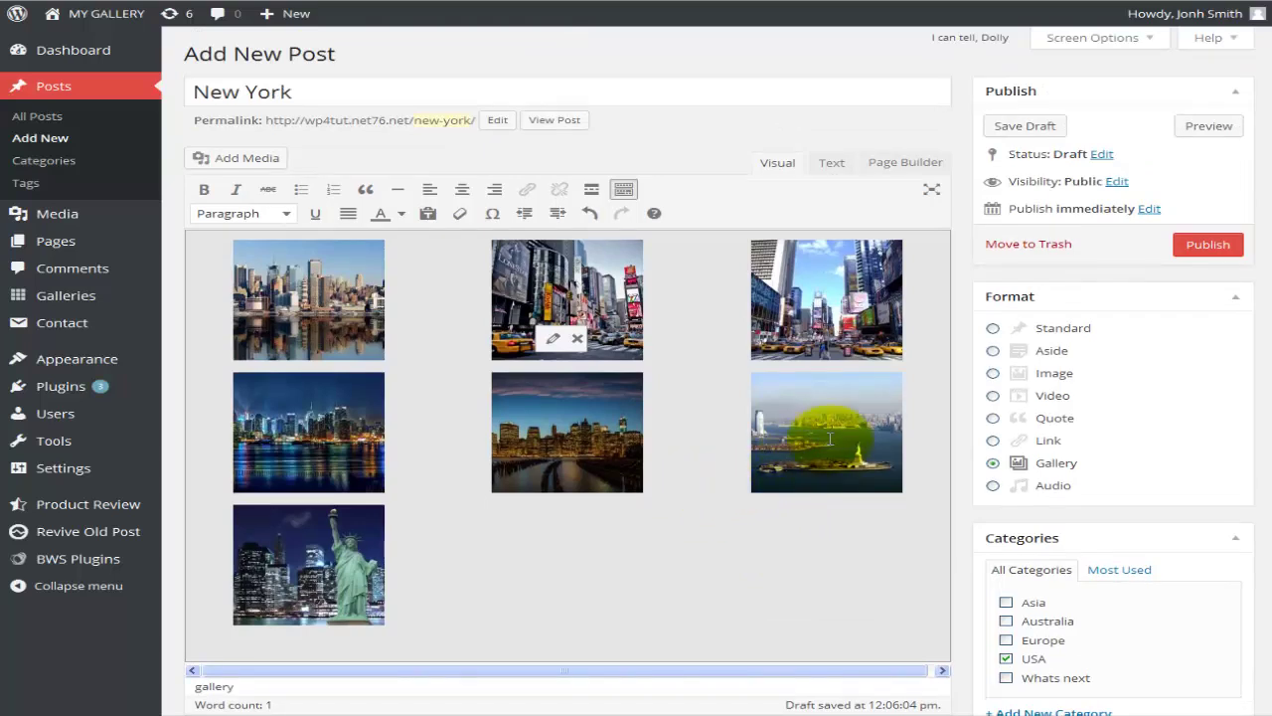
click(1197, 250)
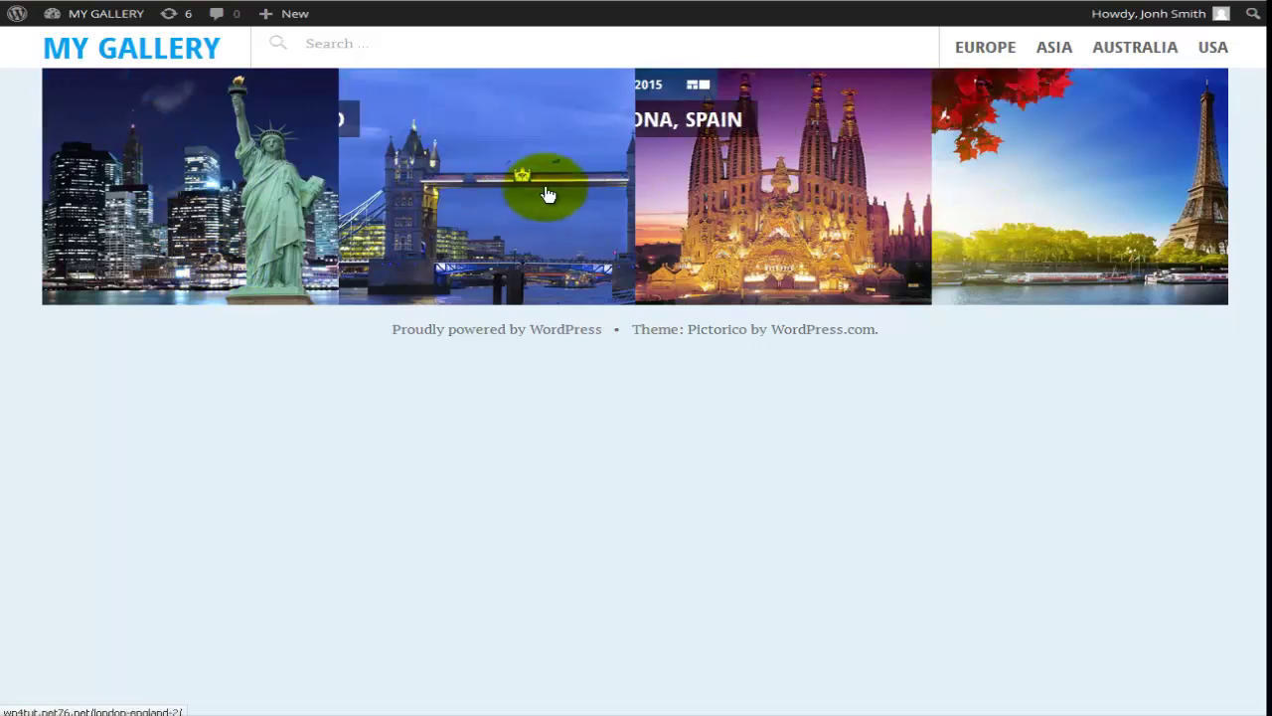
Open the New York post from the home page and scroll through its gallery to the comment form.
click(231, 207)
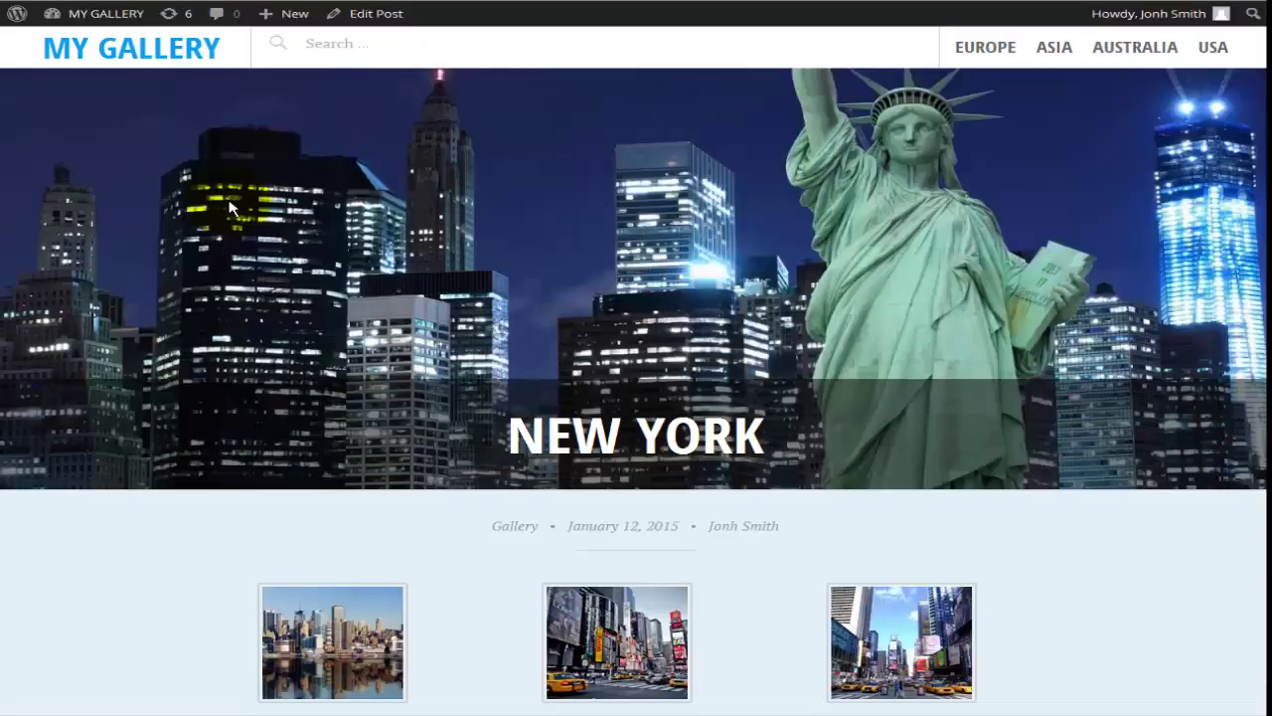
scroll(230, 207, down, 2)
scroll(497, 176, up, 2)
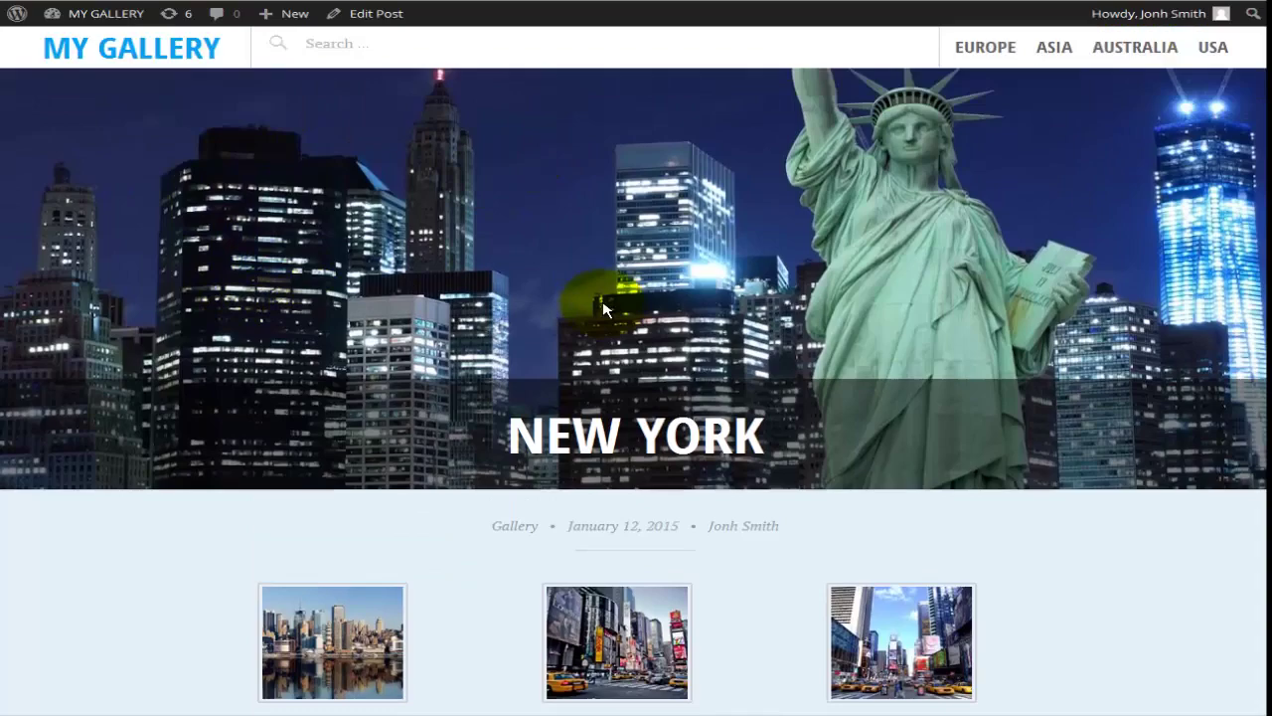
scroll(603, 310, down, 2)
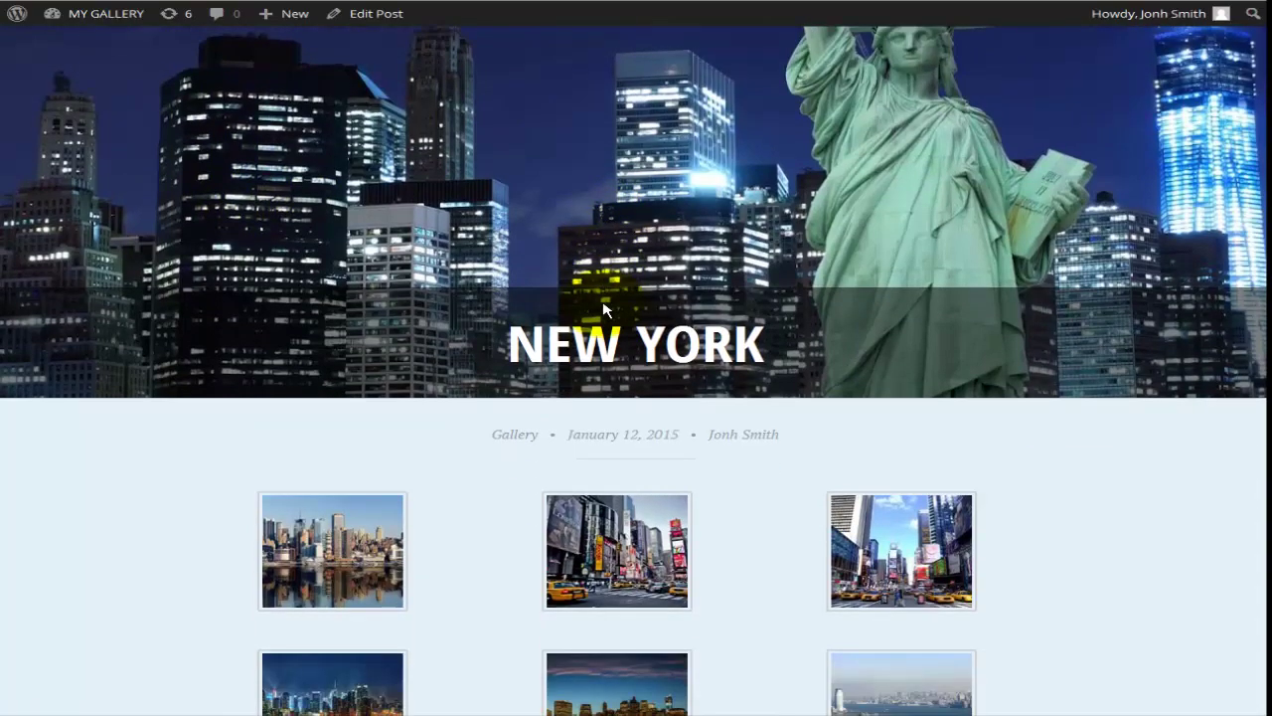
scroll(603, 310, up, 2)
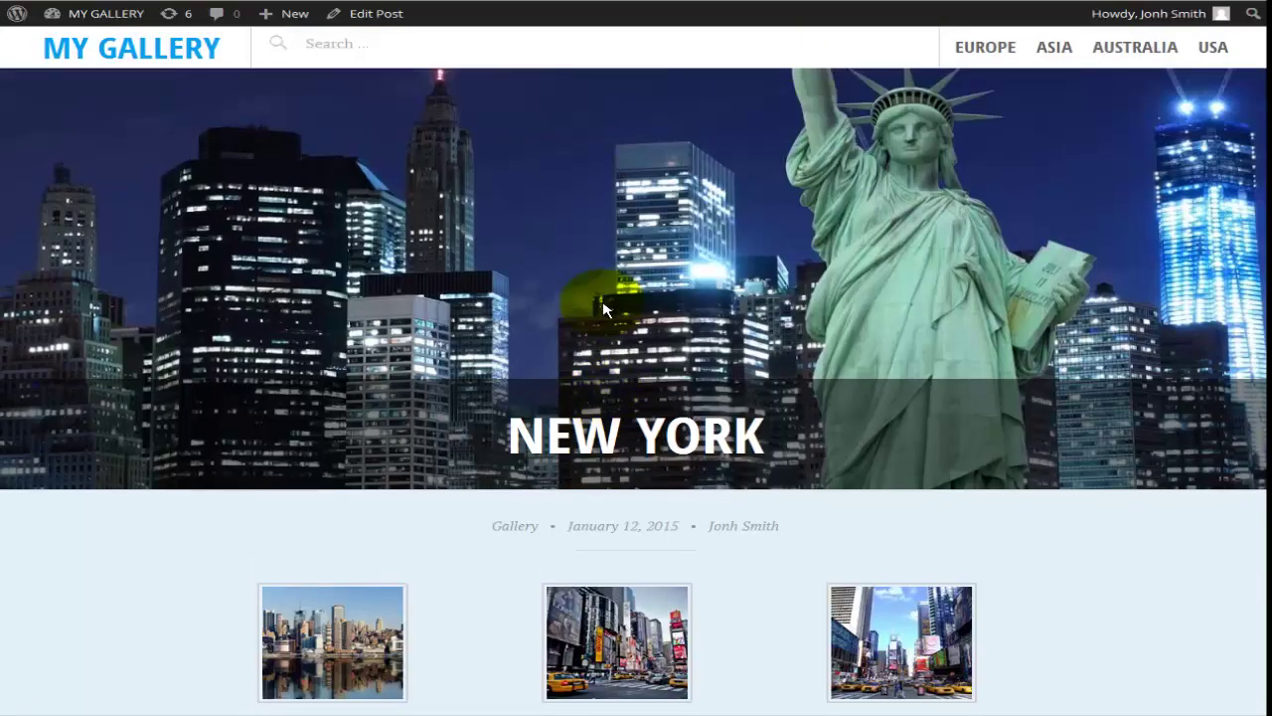
scroll(604, 310, down, 4)
scroll(603, 310, down, 2)
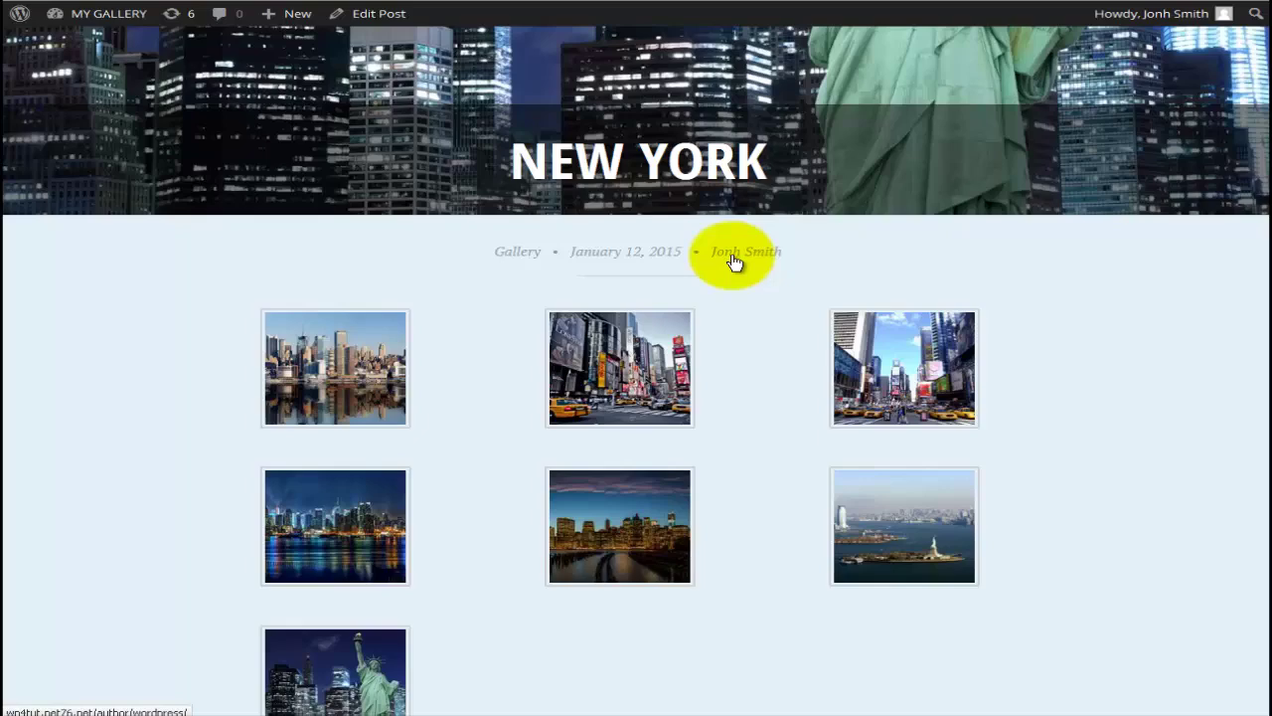
scroll(733, 260, down, 5)
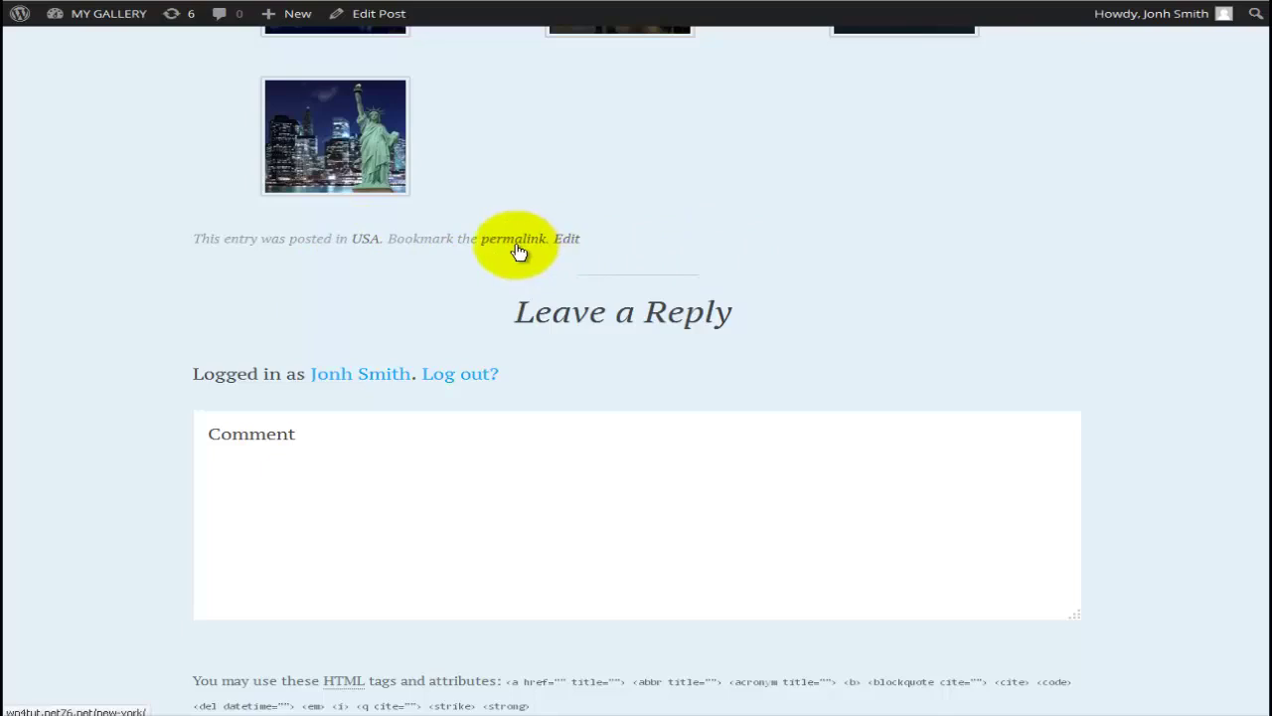
click(460, 434)
scroll(462, 438, down, 3)
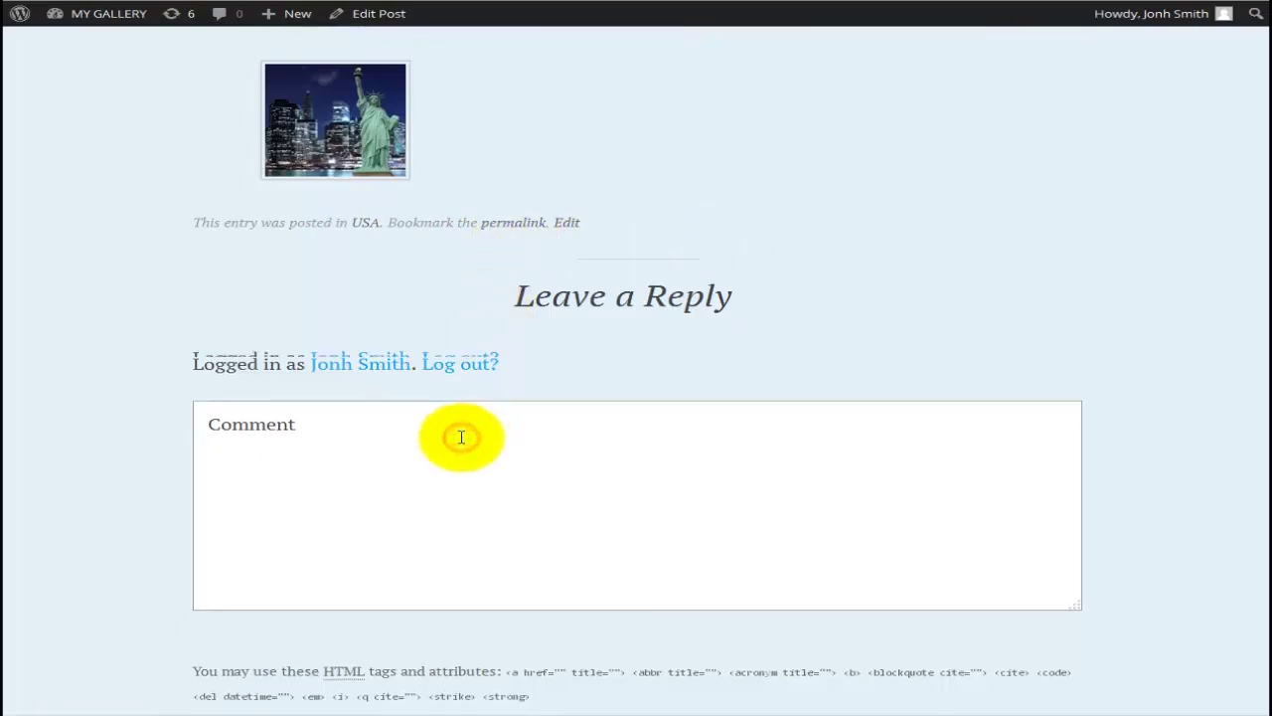
scroll(461, 438, up, 6)
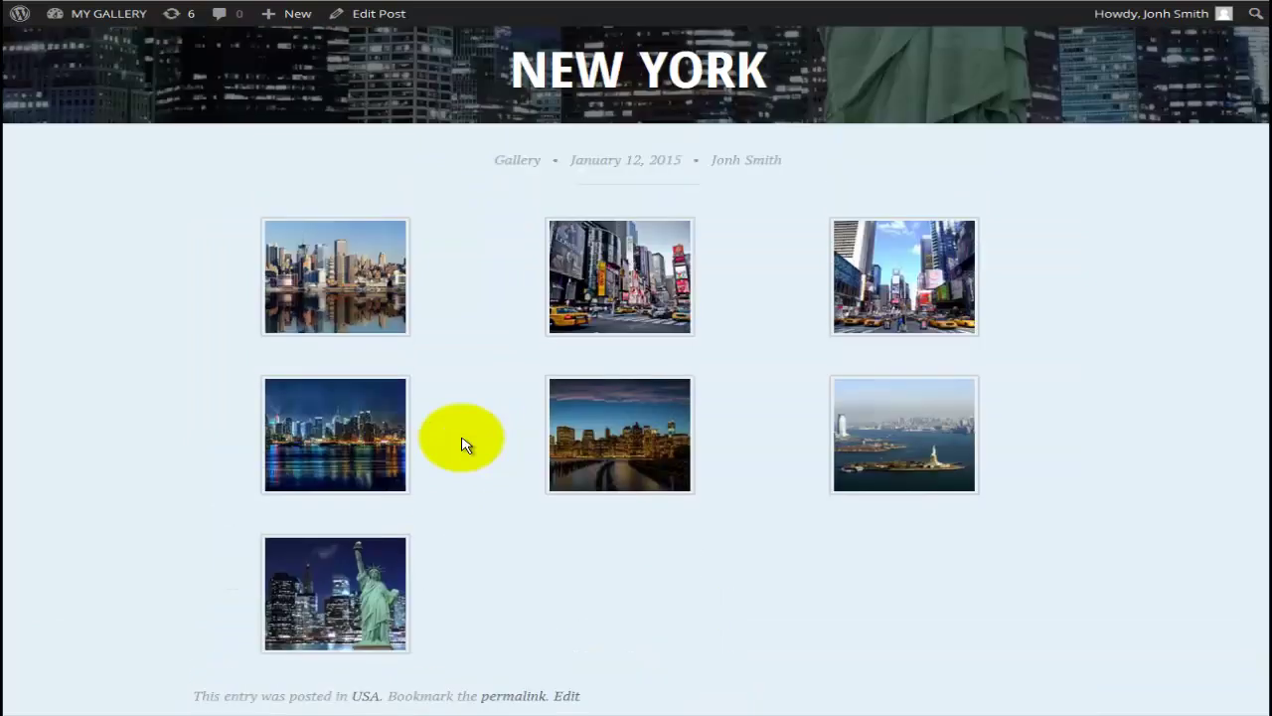
scroll(461, 444, down, 1)
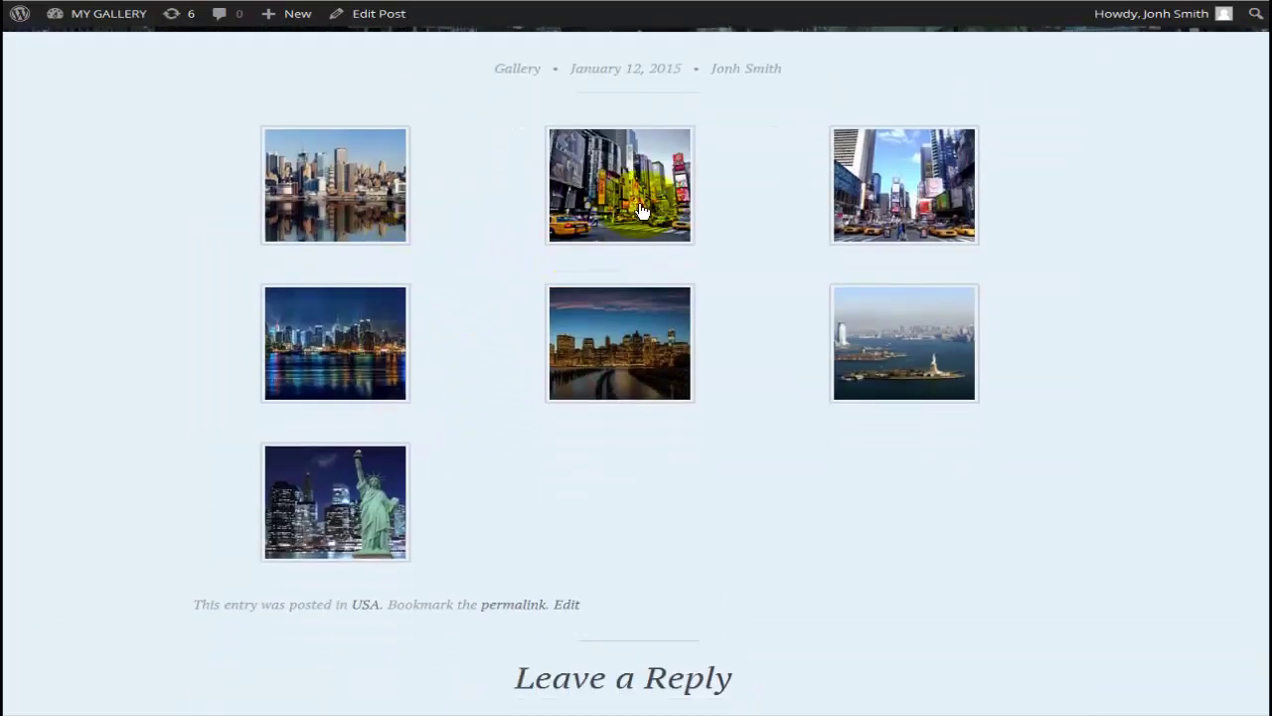
click(336, 190)
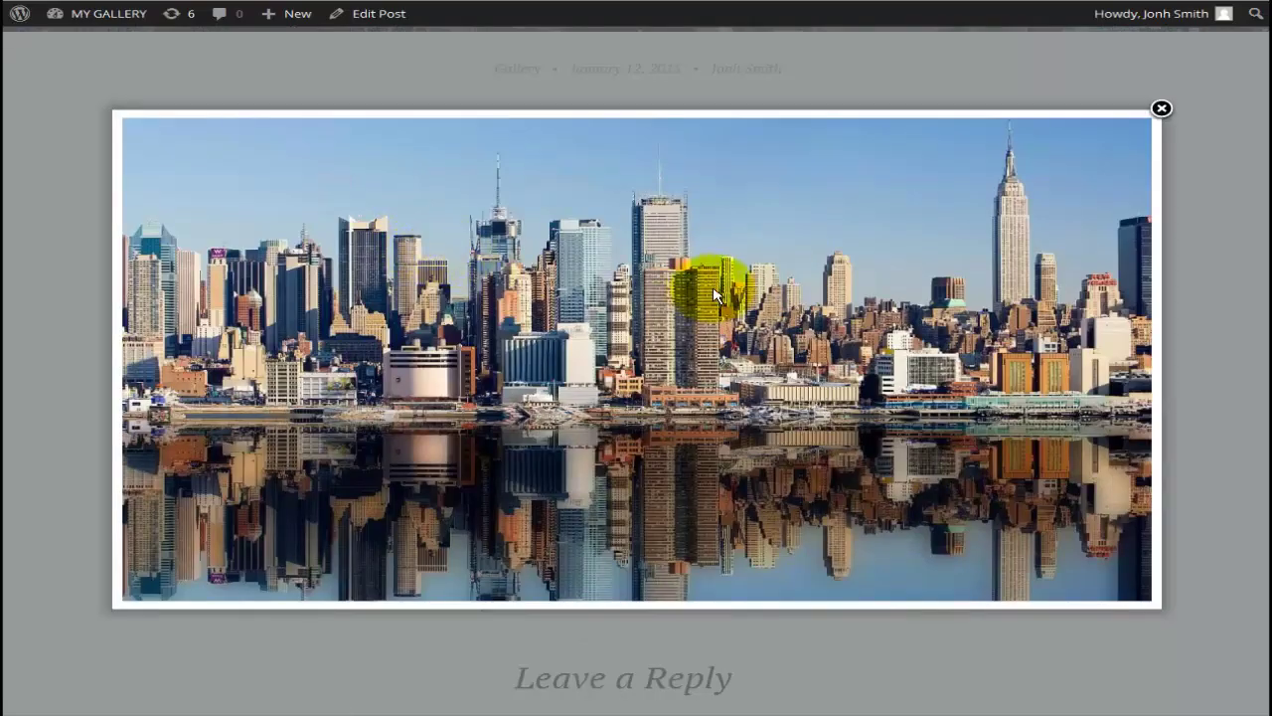
click(1131, 365)
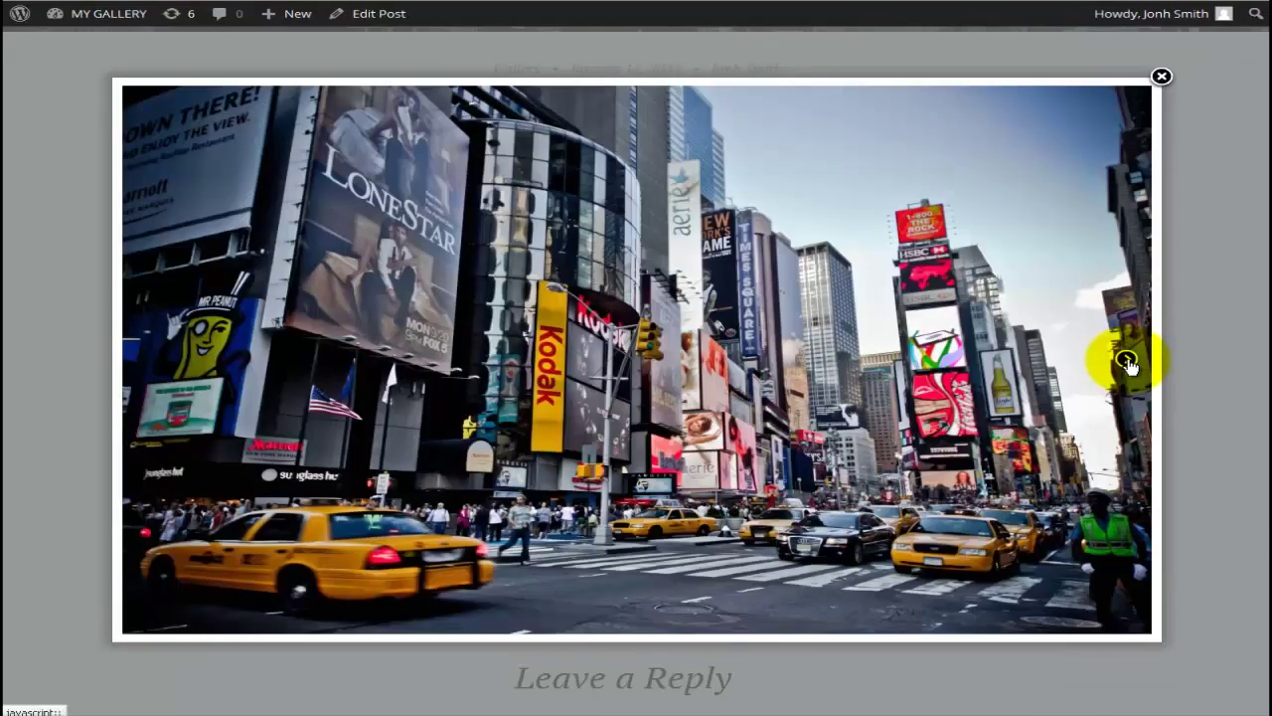
click(1131, 365)
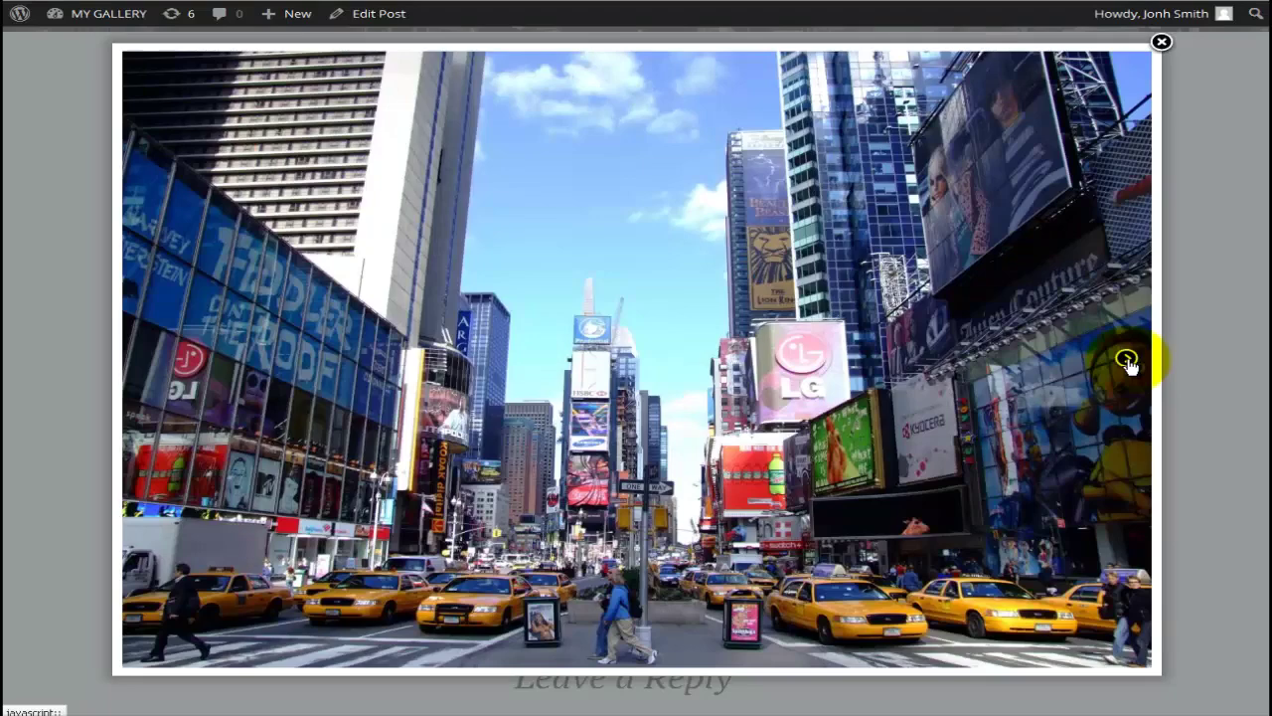
click(1128, 365)
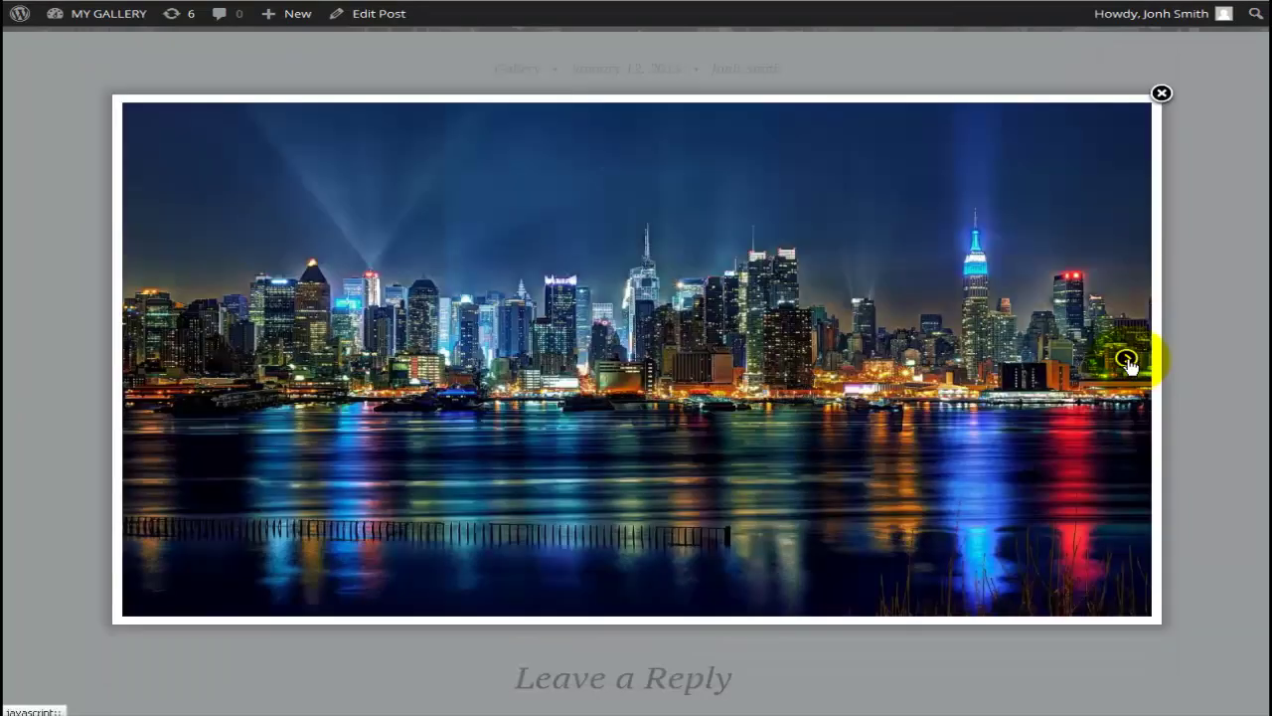
click(1128, 365)
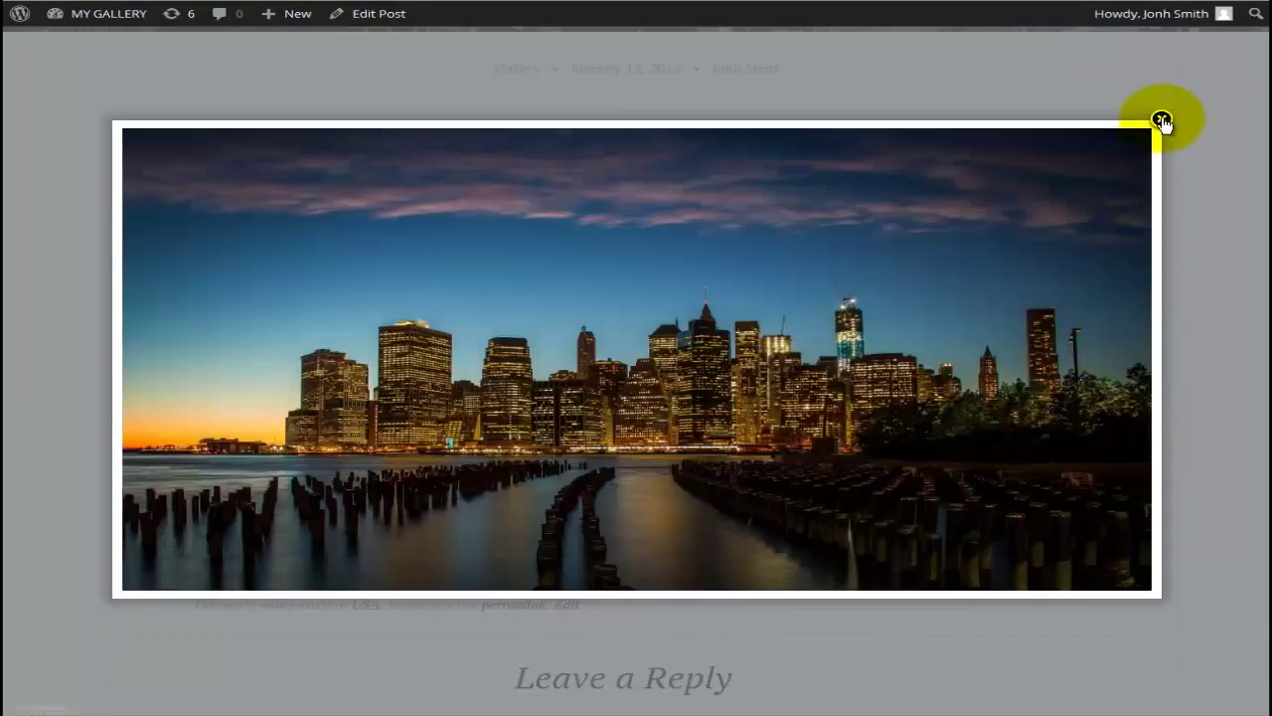
click(1161, 121)
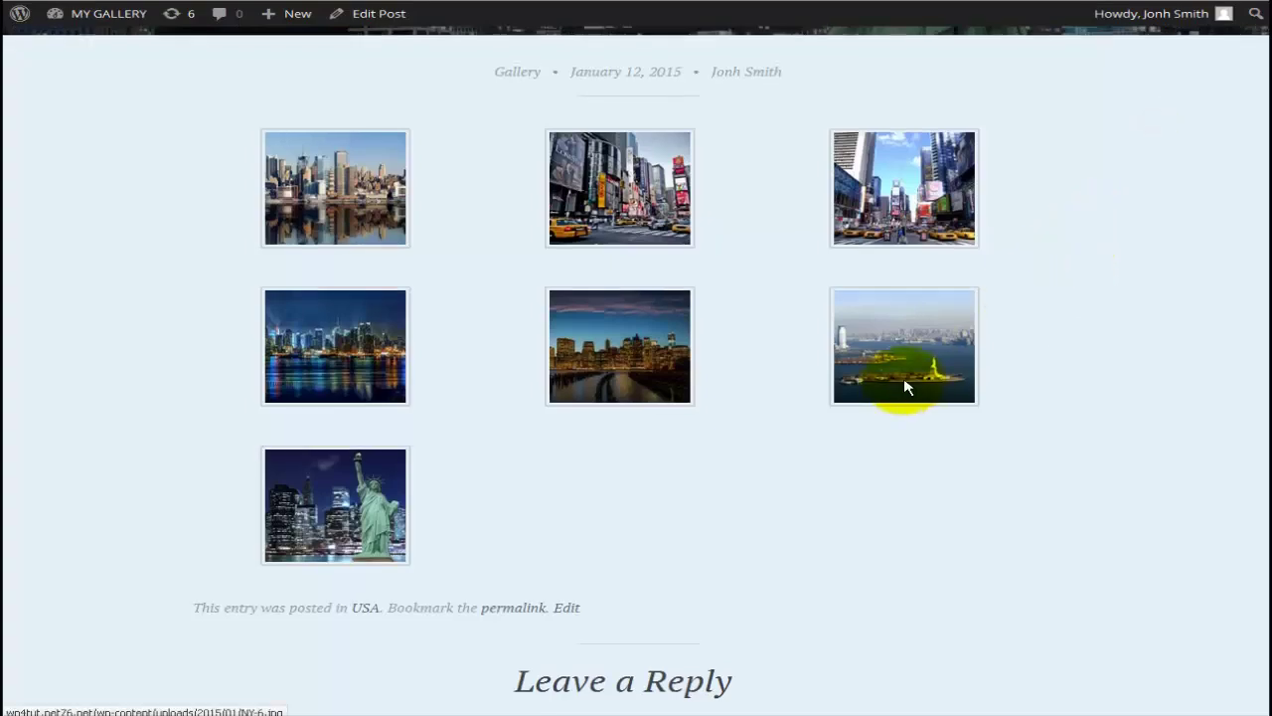
scroll(904, 387, up, 5)
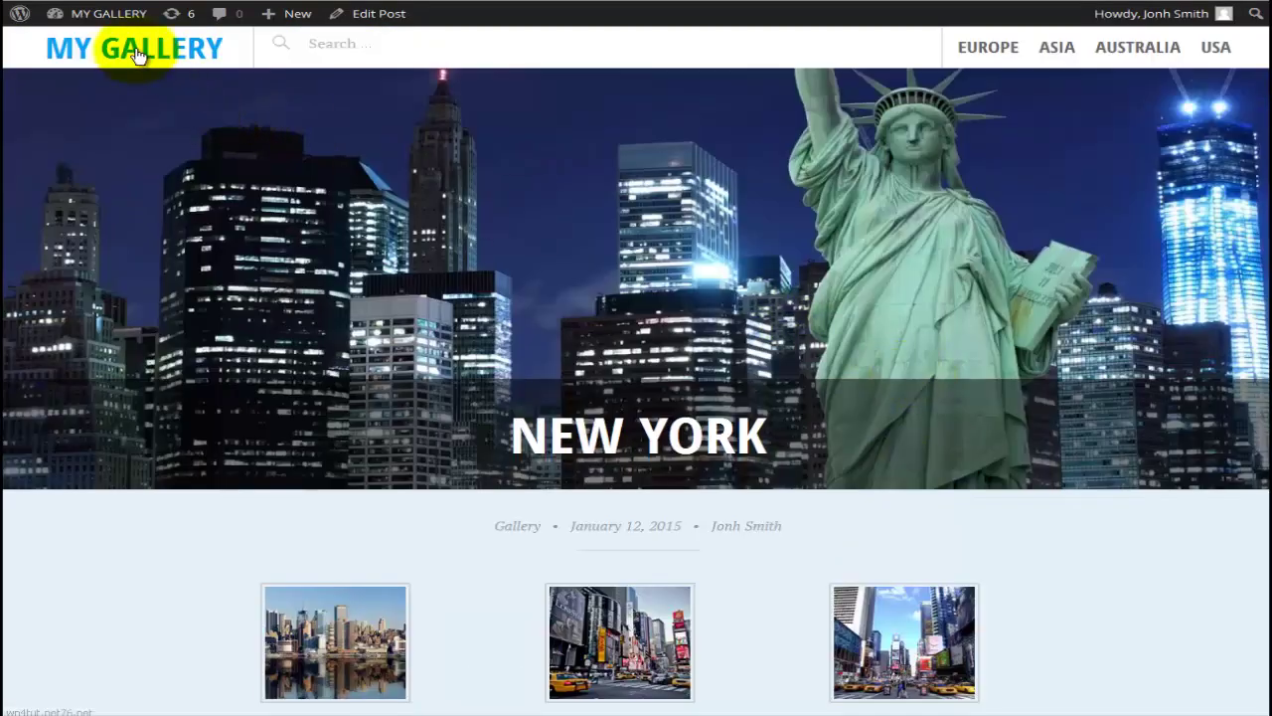
Browse the USA and EUROPE category pages from MY GALLERY, then return home.
click(138, 55)
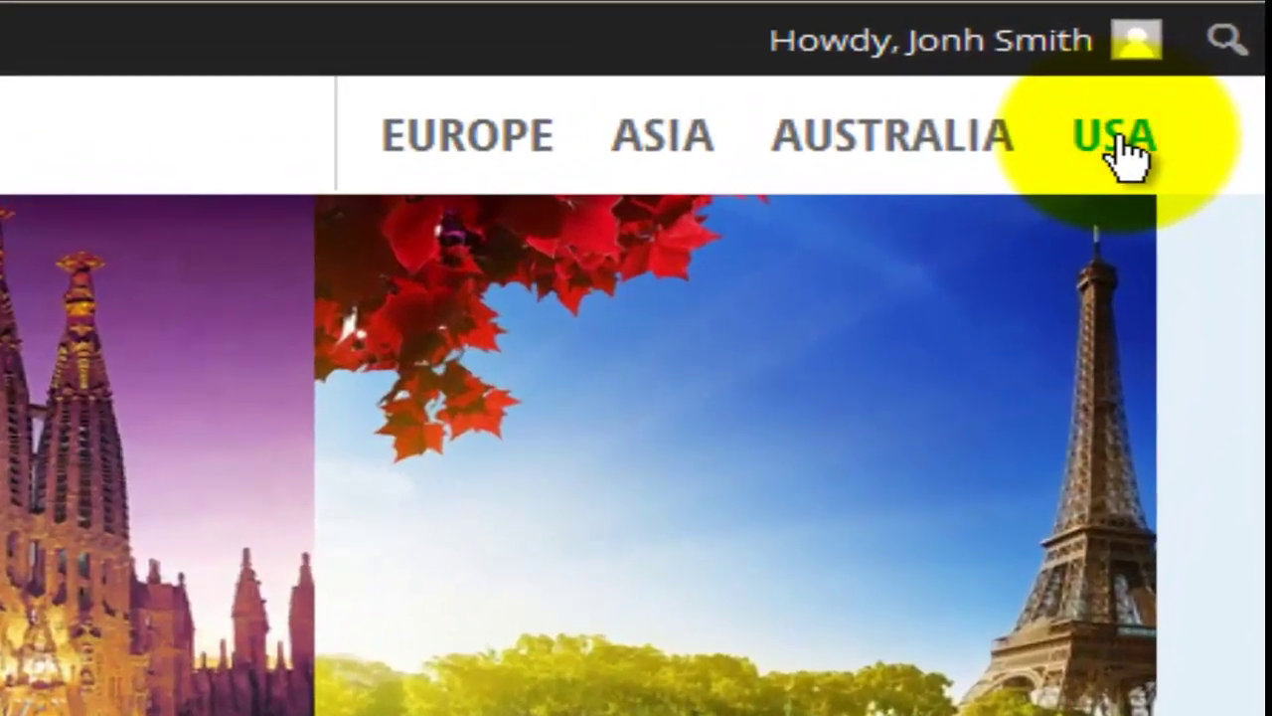
click(1124, 149)
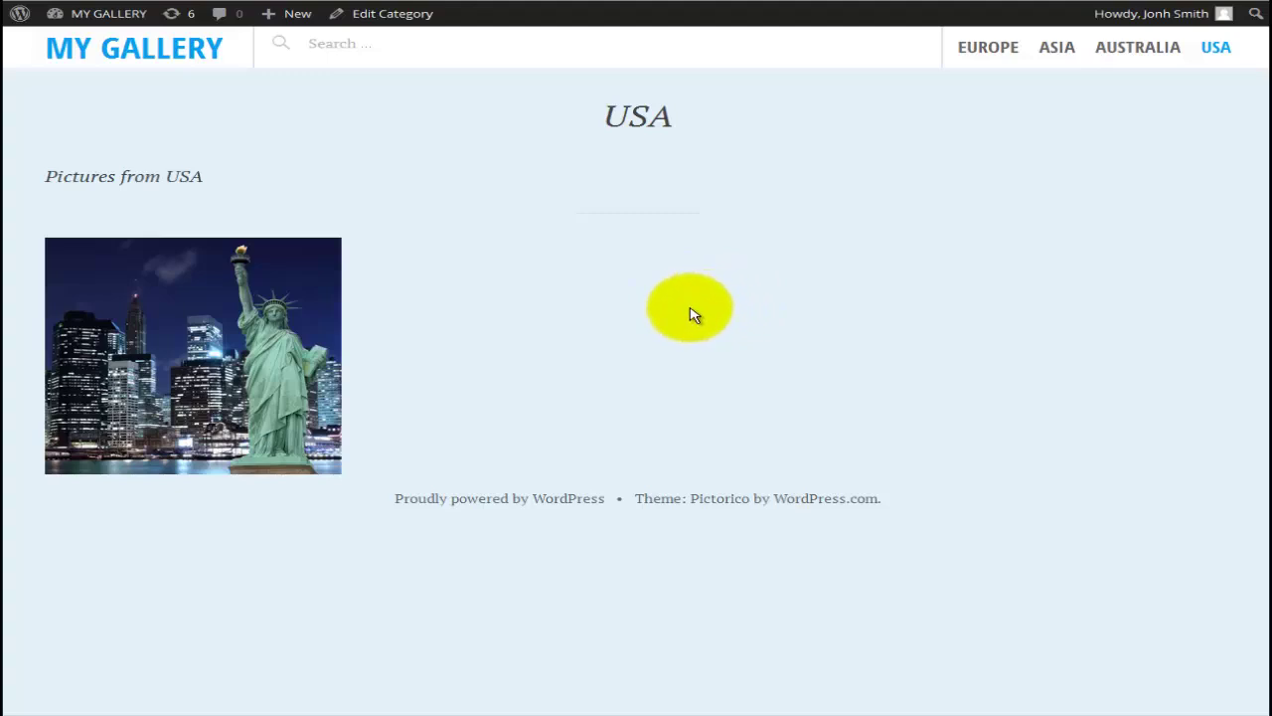
mouse_move(320, 318)
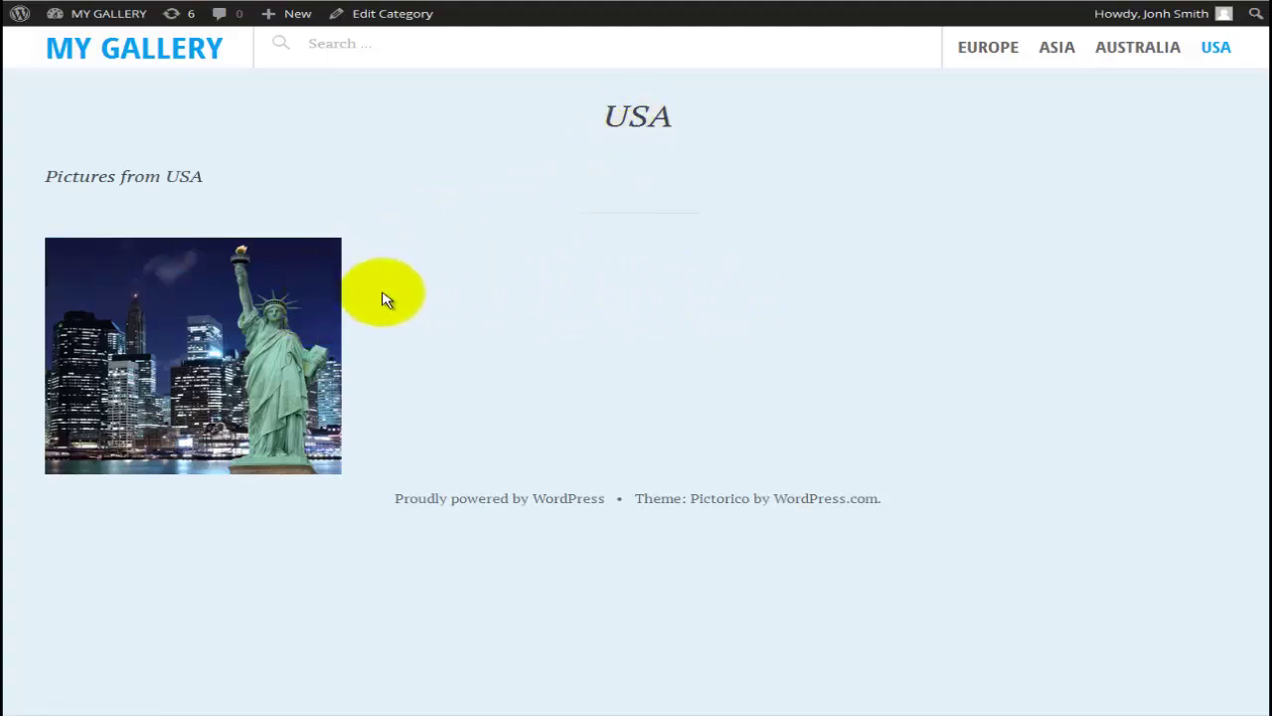
click(986, 51)
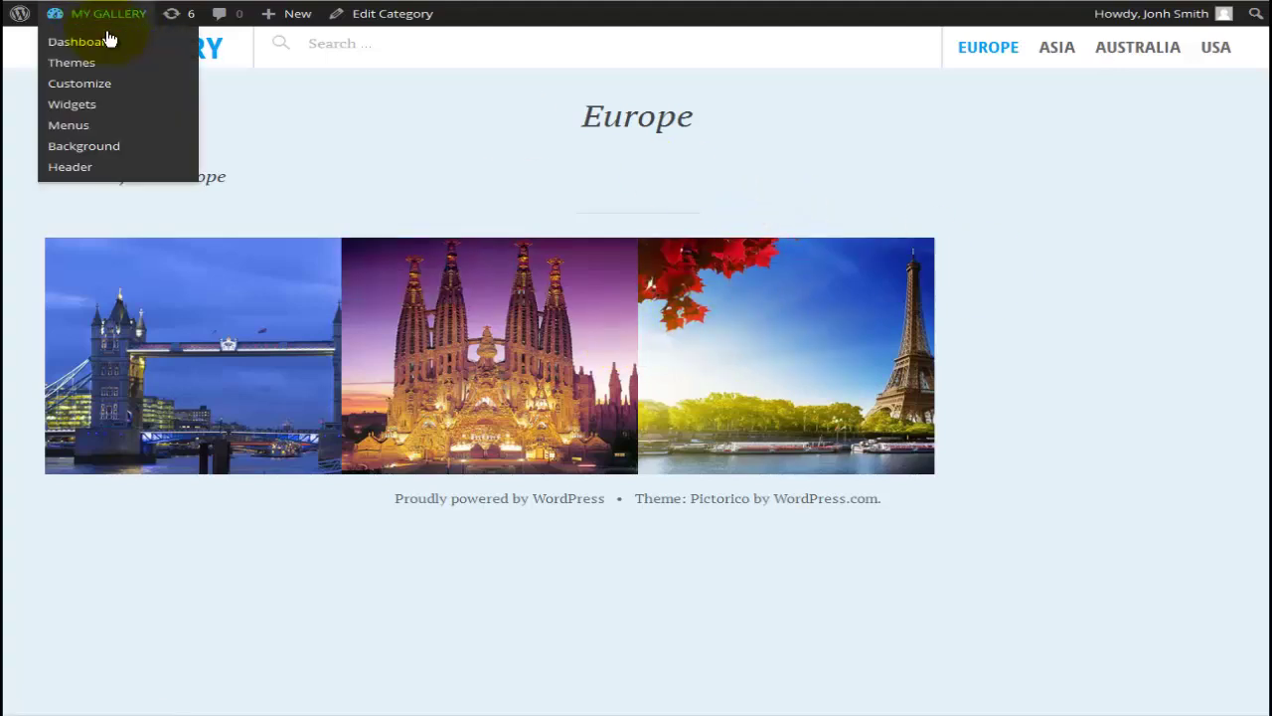
click(200, 57)
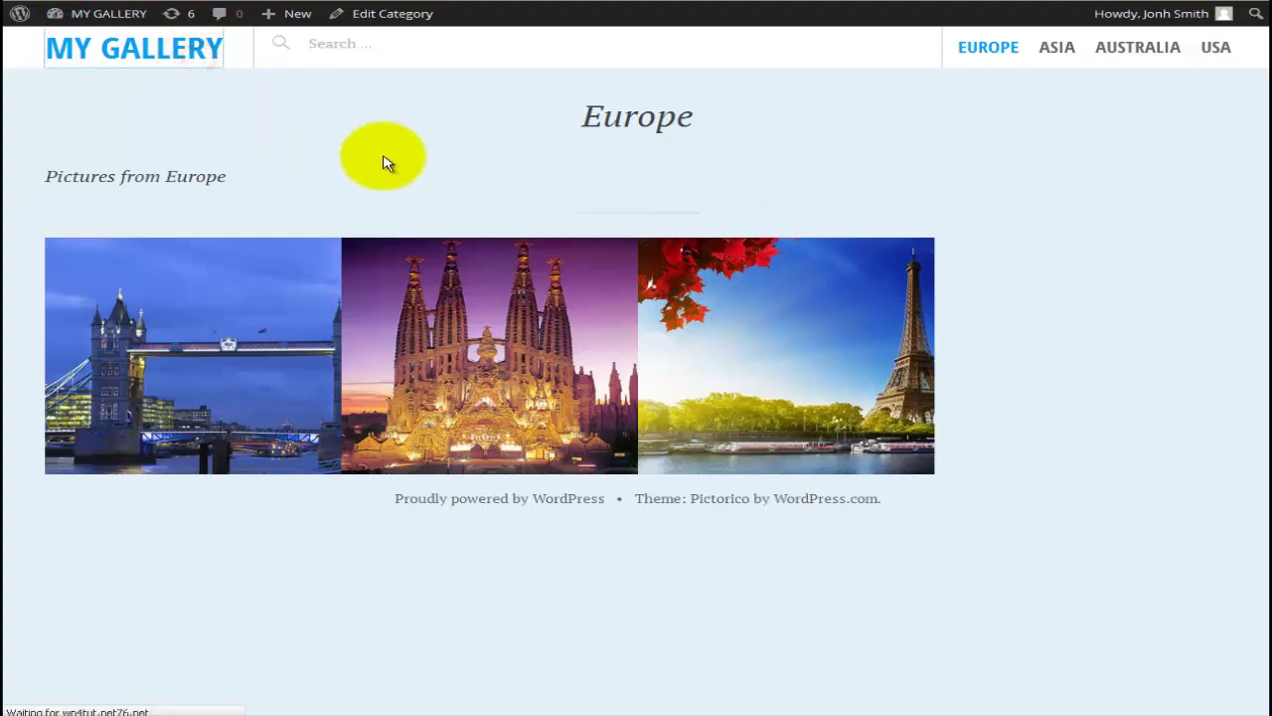